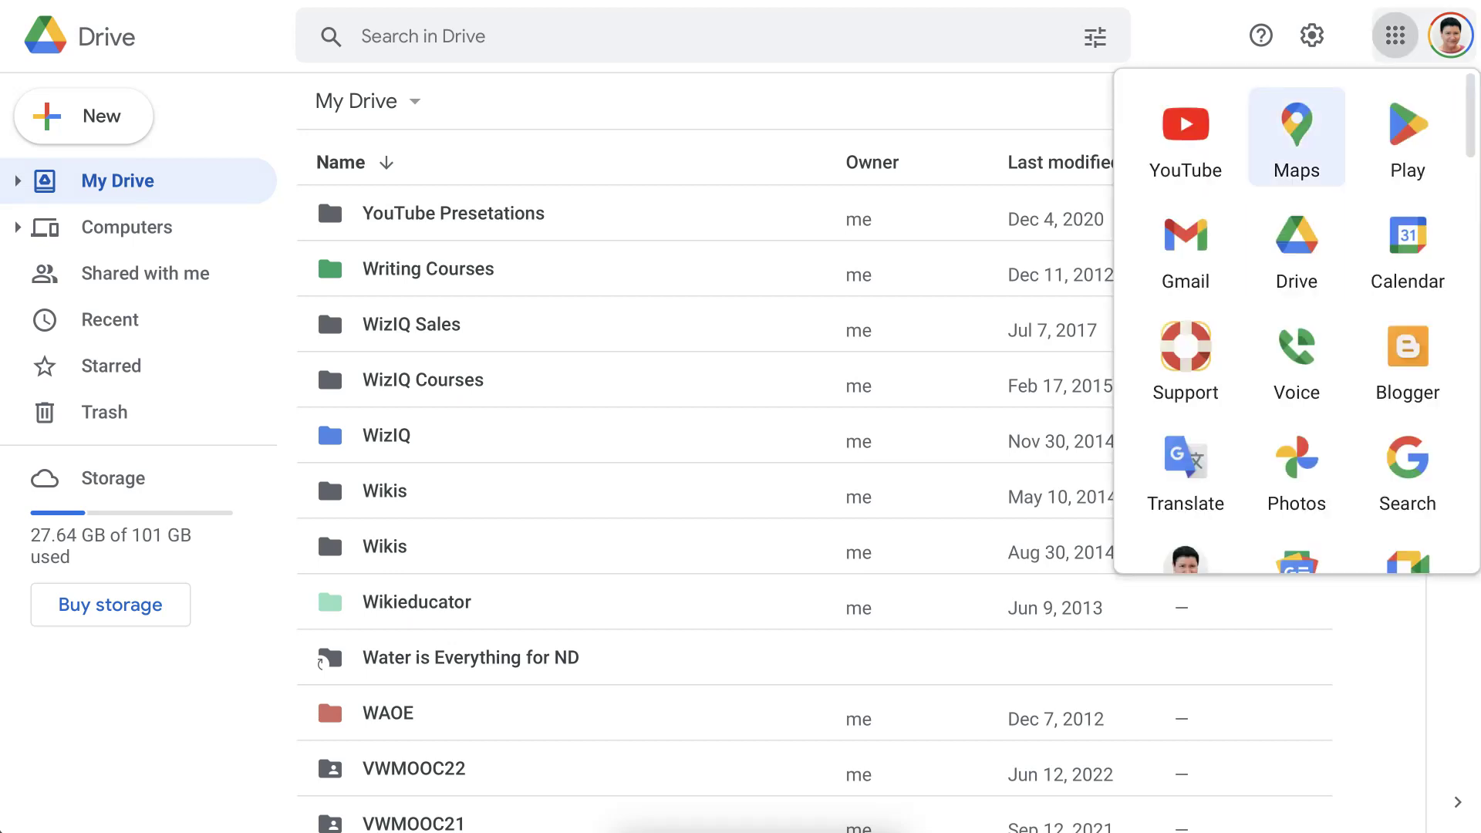
Reload Drive from the Google apps launcher to show the My Drive folder list.
{"action": "left_click", "coordinate": [1292, 235]}
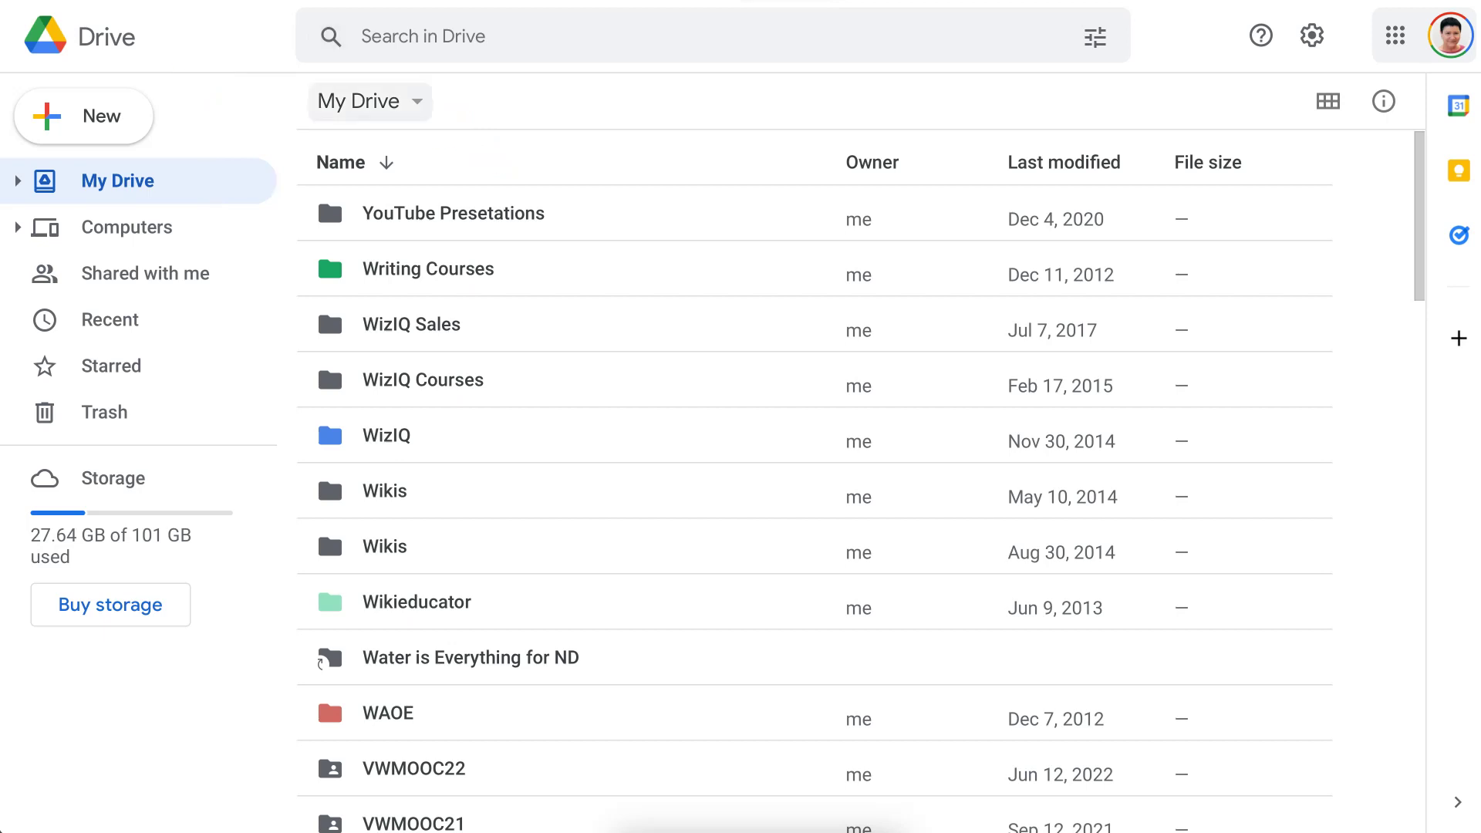
Choose New folder from the My Drive dropdown.
{"action": "left_click", "coordinate": [359, 102]}
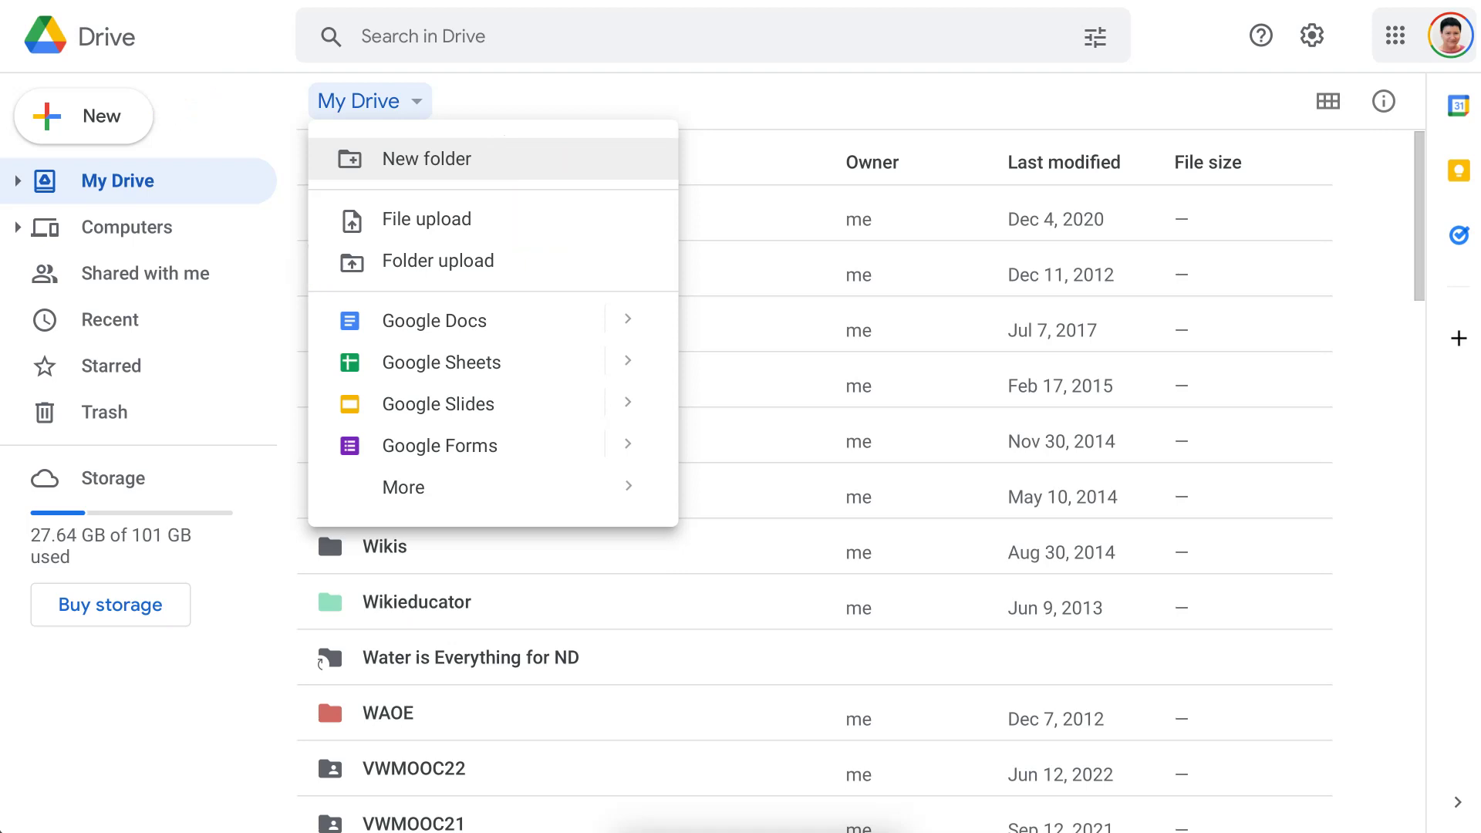
{"action": "left_click", "coordinate": [427, 158]}
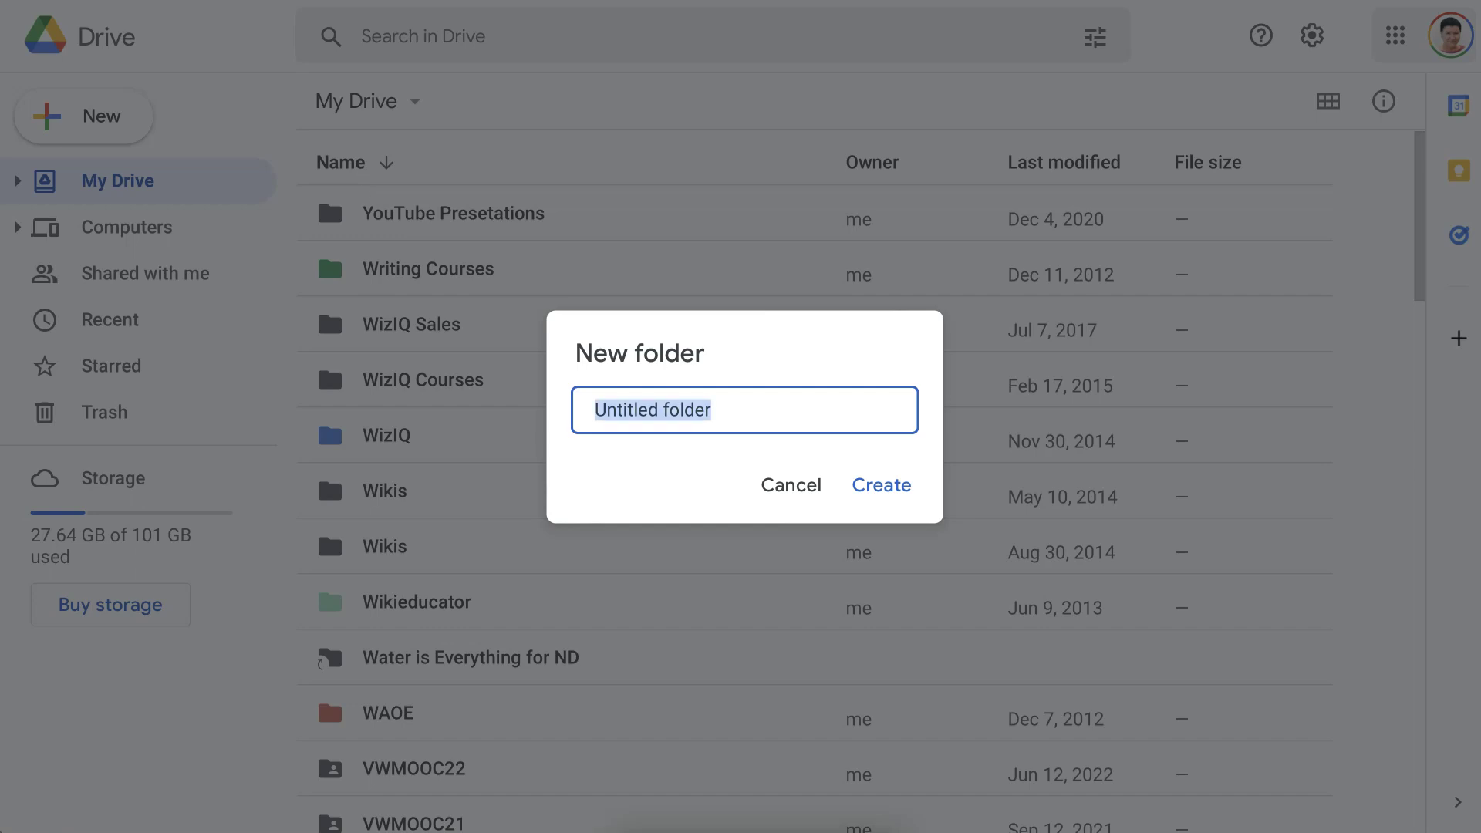
Name the folder 'Video Based Mobile Learning', correcting the typo and clearing 'Untitled folder', then create it.
{"action": "left_click", "coordinate": [595, 410]}
{"action": "type", "text": "Video "}
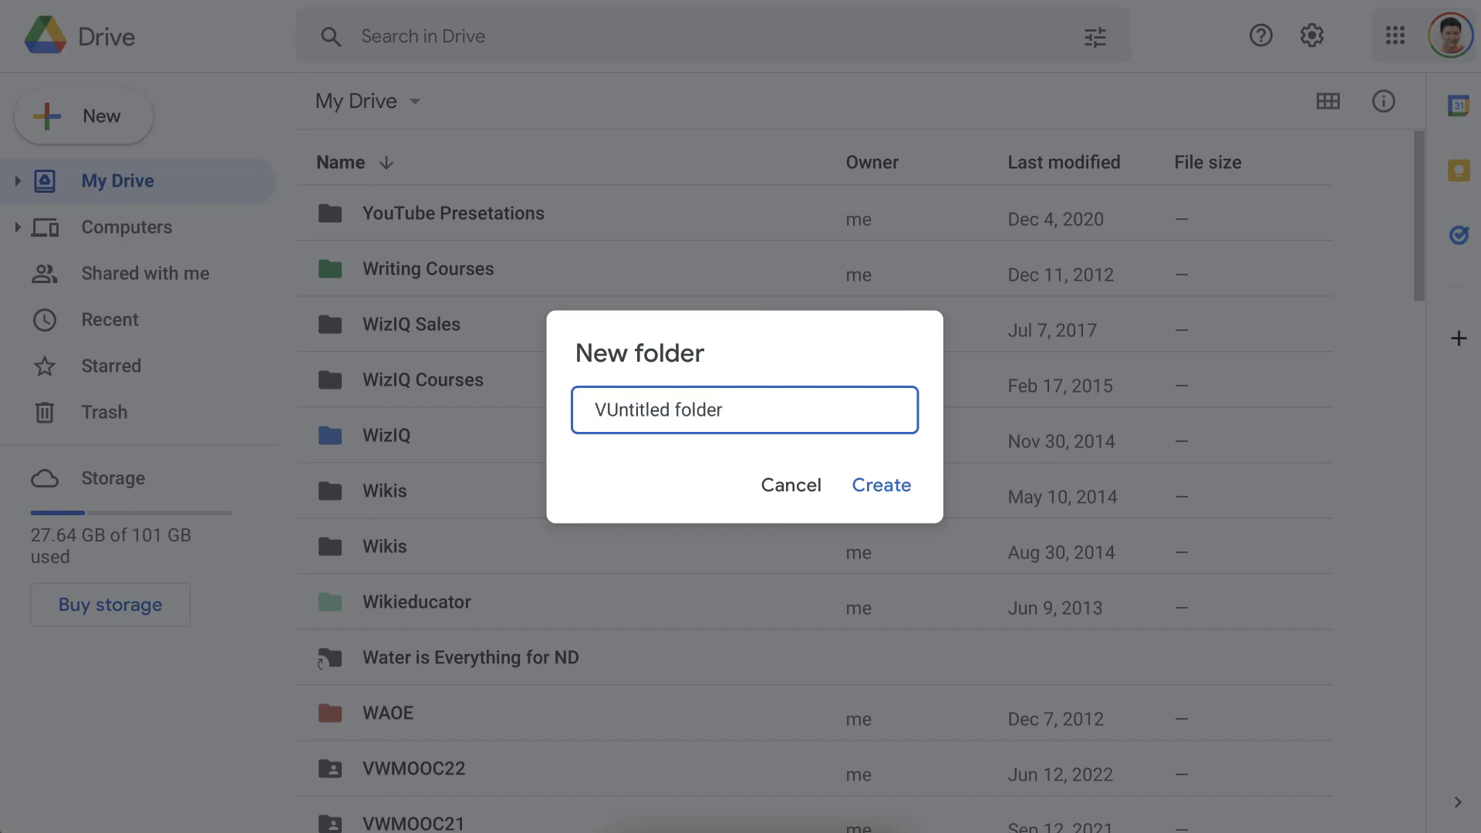
{"action": "type", "text": "Based "}
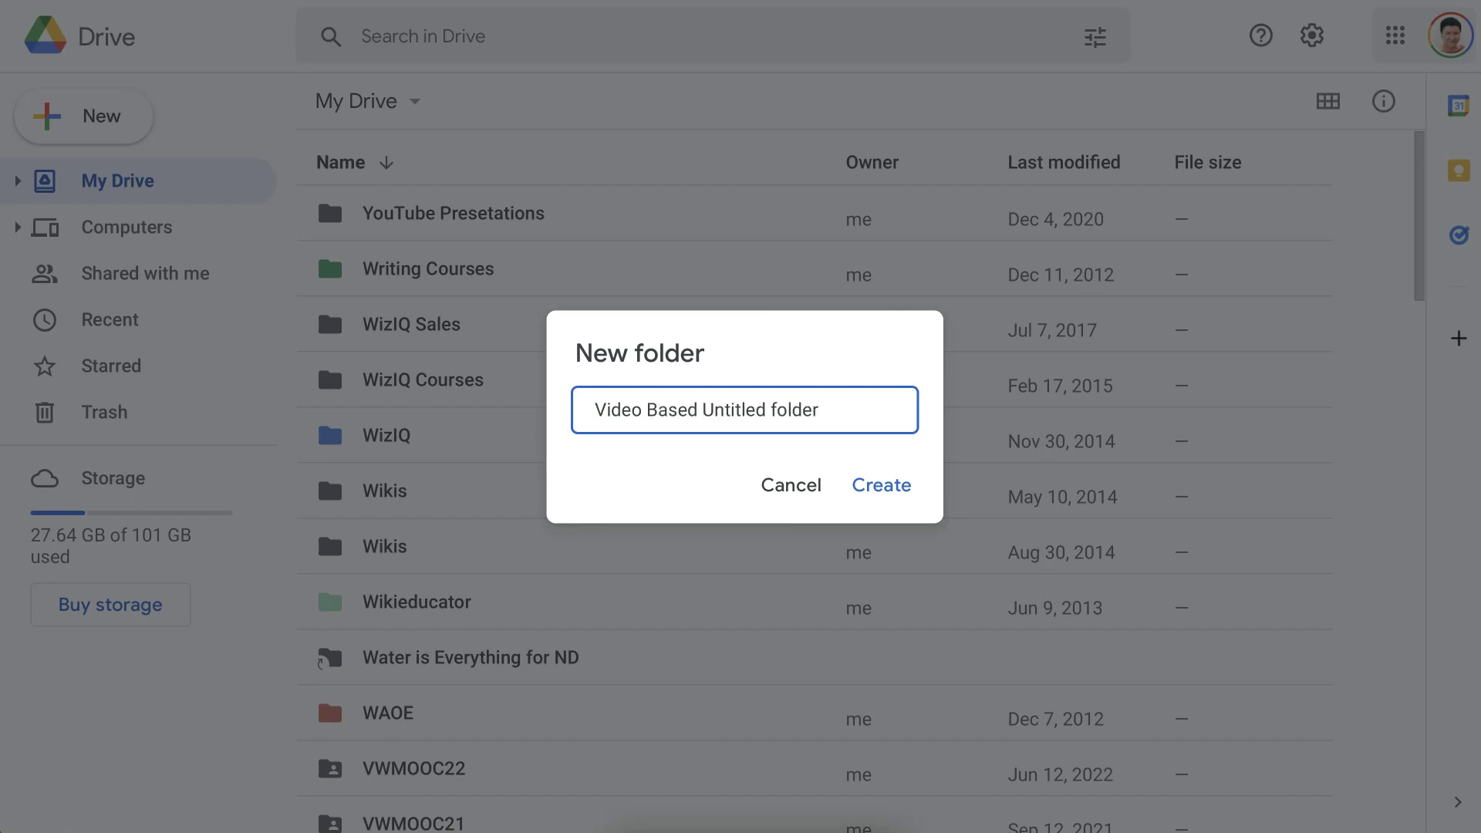
{"action": "type", "text": "Mobile Learniing"}
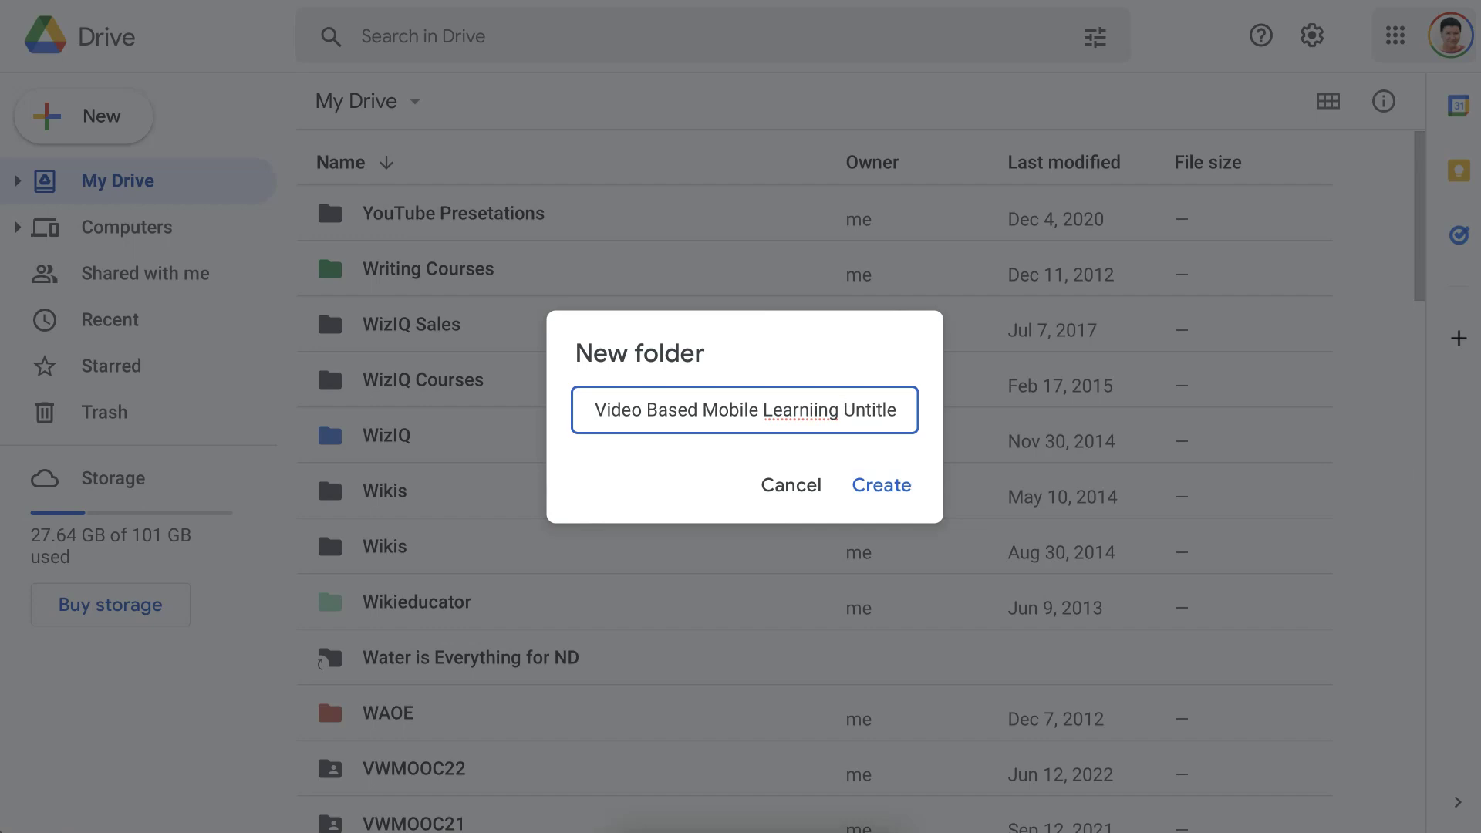
{"action": "key", "text": "Left"}
{"action": "key", "text": "Left"}
{"action": "key", "text": "Left"}
{"action": "key", "text": "Left"}
{"action": "key", "text": "BackSpace"}
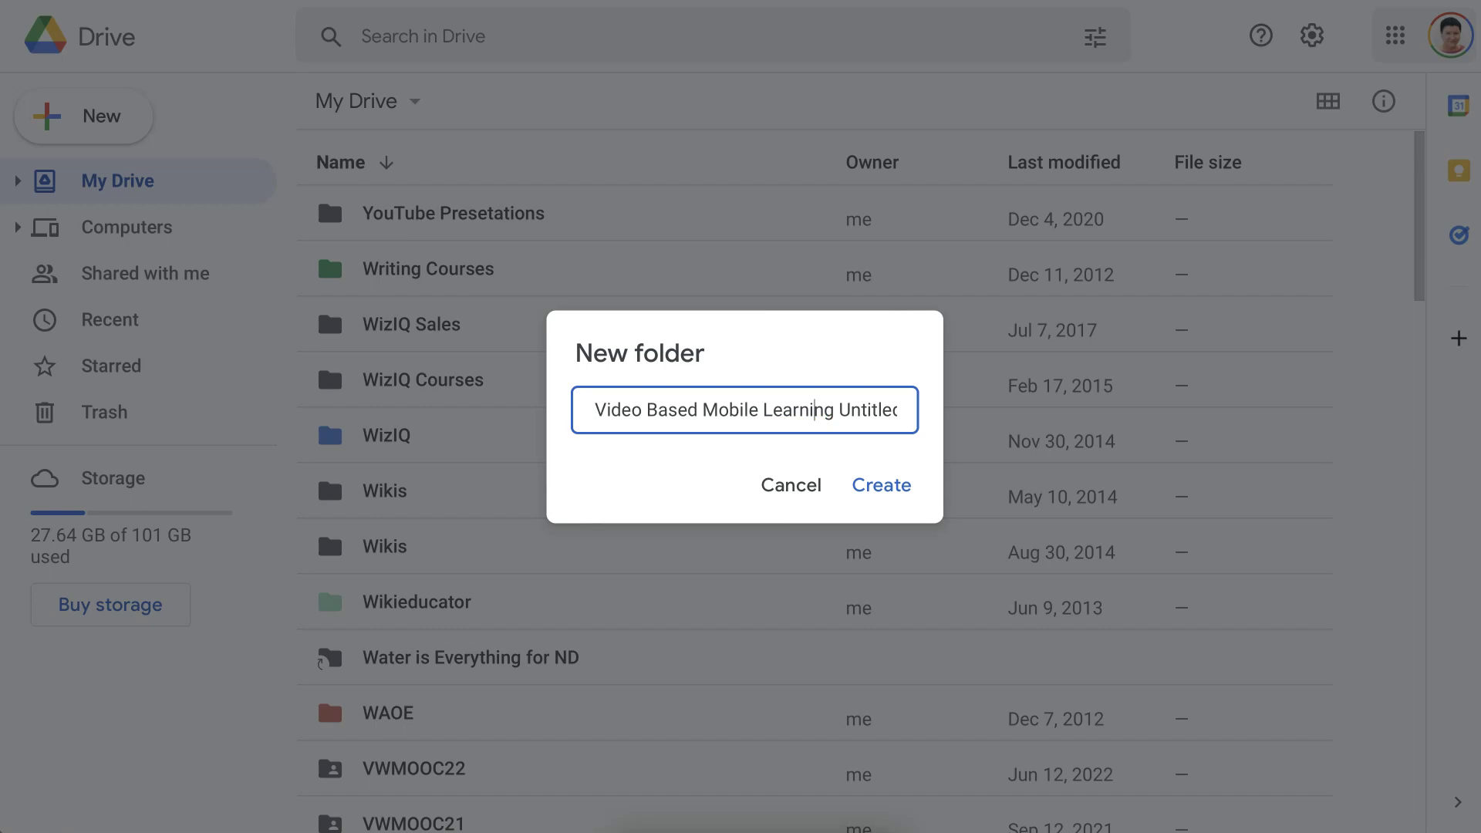
{"action": "key", "text": "Right"}
{"action": "key", "text": "Right"}
{"action": "key", "text": "Right"}
{"action": "key", "text": "shift+Right"}
{"action": "key", "text": "shift+Right"}
{"action": "key", "text": "shift+Right"}
{"action": "key", "text": "shift+Right"}
{"action": "key", "text": "shift+Right"}
{"action": "key", "text": "shift+Right"}
{"action": "key", "text": "shift+Right"}
{"action": "key", "text": "shift+Right"}
{"action": "key", "text": "shift+Right"}
{"action": "key", "text": "shift+Right"}
{"action": "key", "text": "shift+Right"}
{"action": "key", "text": "shift+Right"}
{"action": "key", "text": "shift+Right"}
{"action": "key", "text": "shift+Right"}
{"action": "key", "text": "shift+Right"}
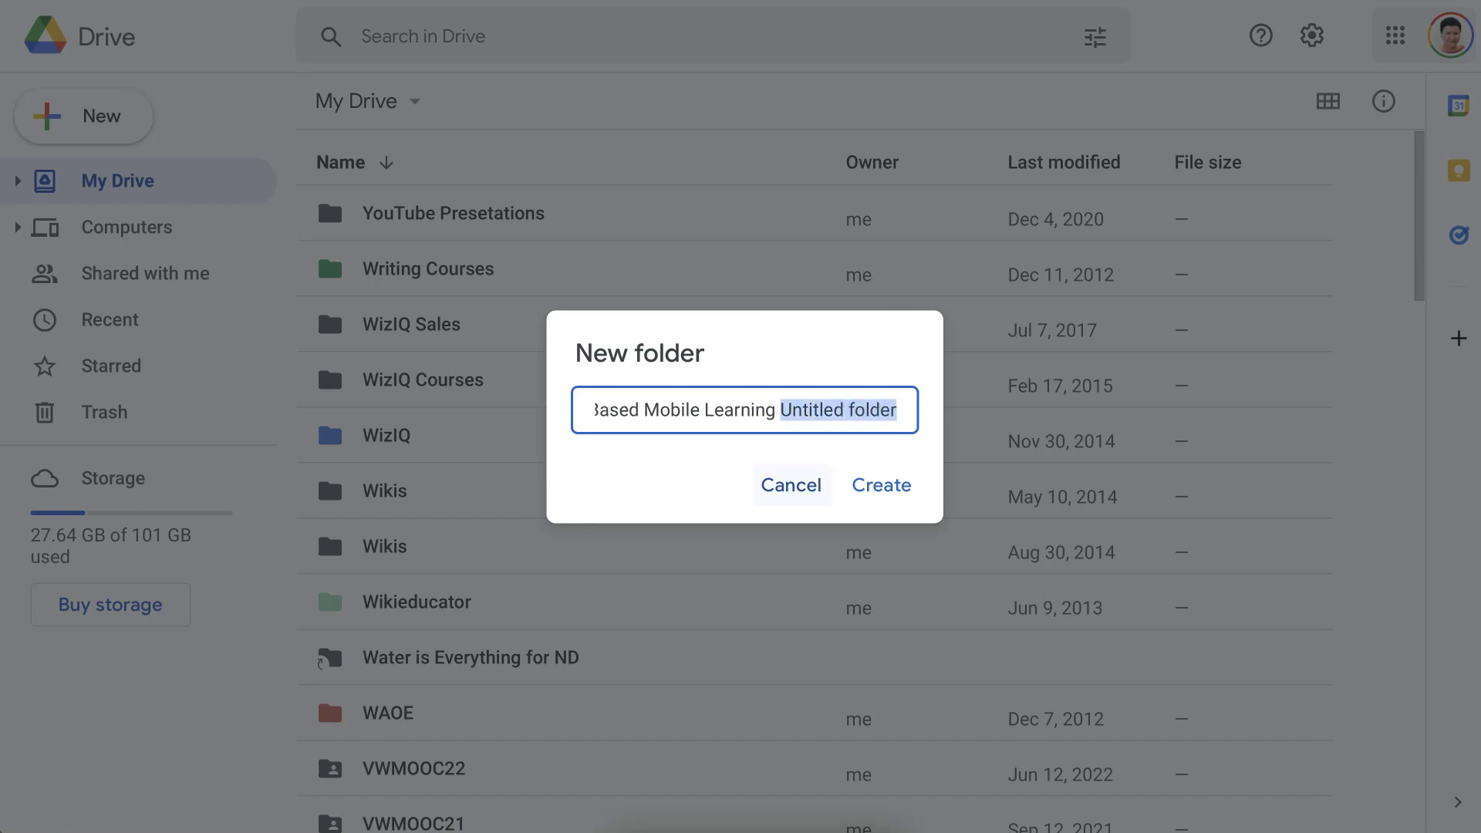
{"action": "key", "text": "BackSpace"}
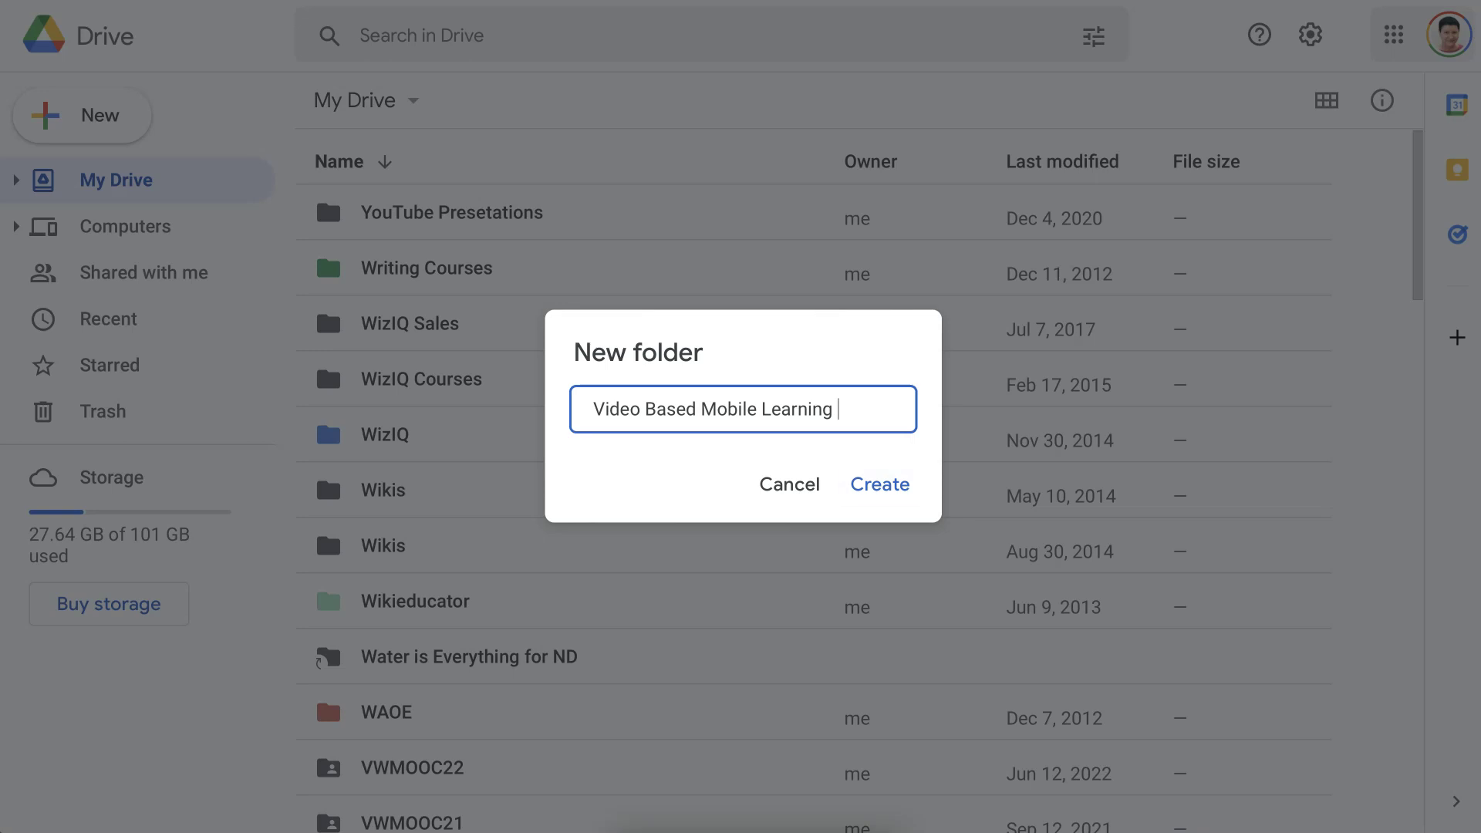
{"action": "left_click", "coordinate": [880, 484]}
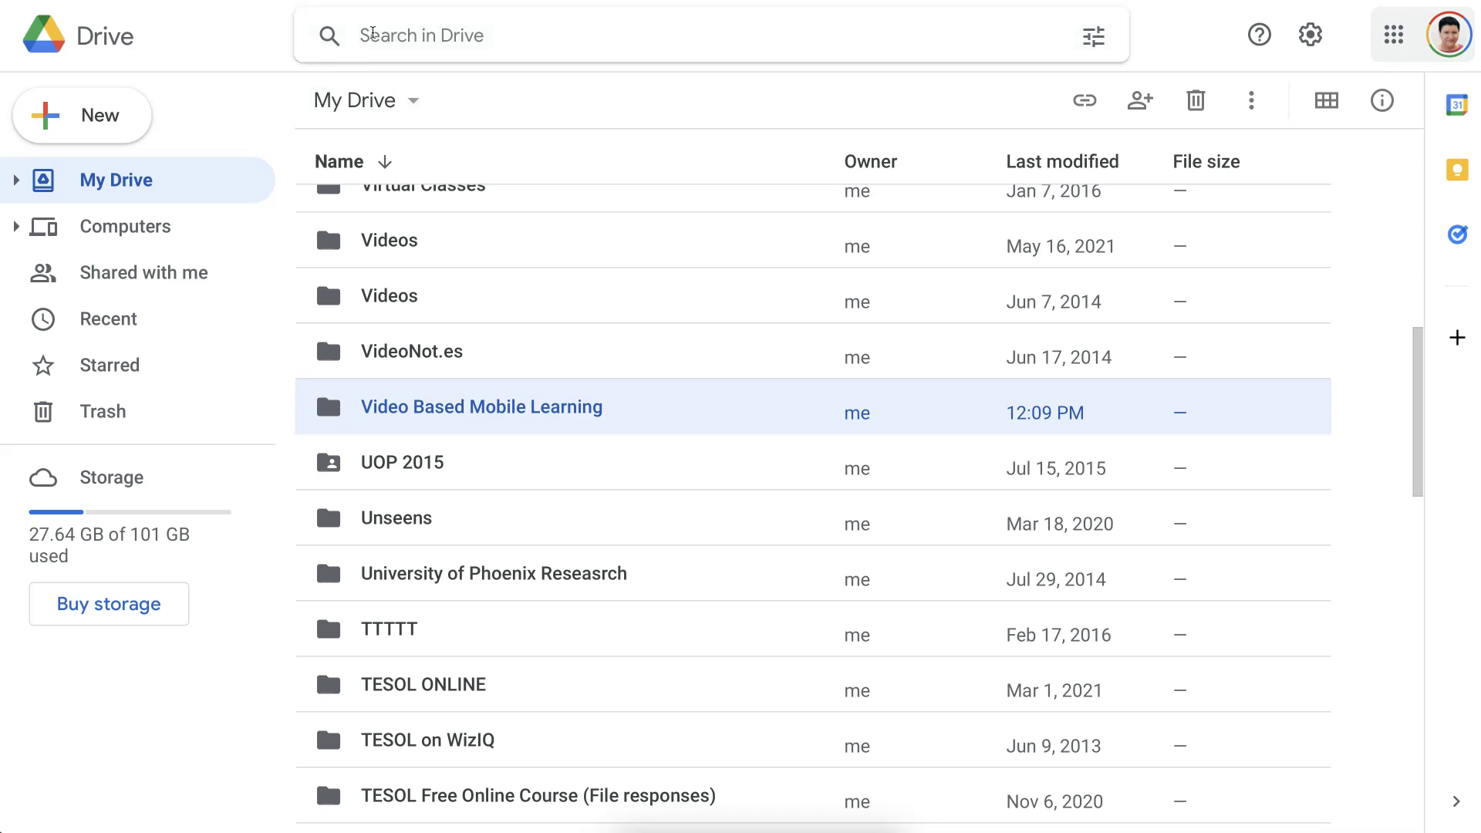
{"action": "left_click", "coordinate": [372, 33]}
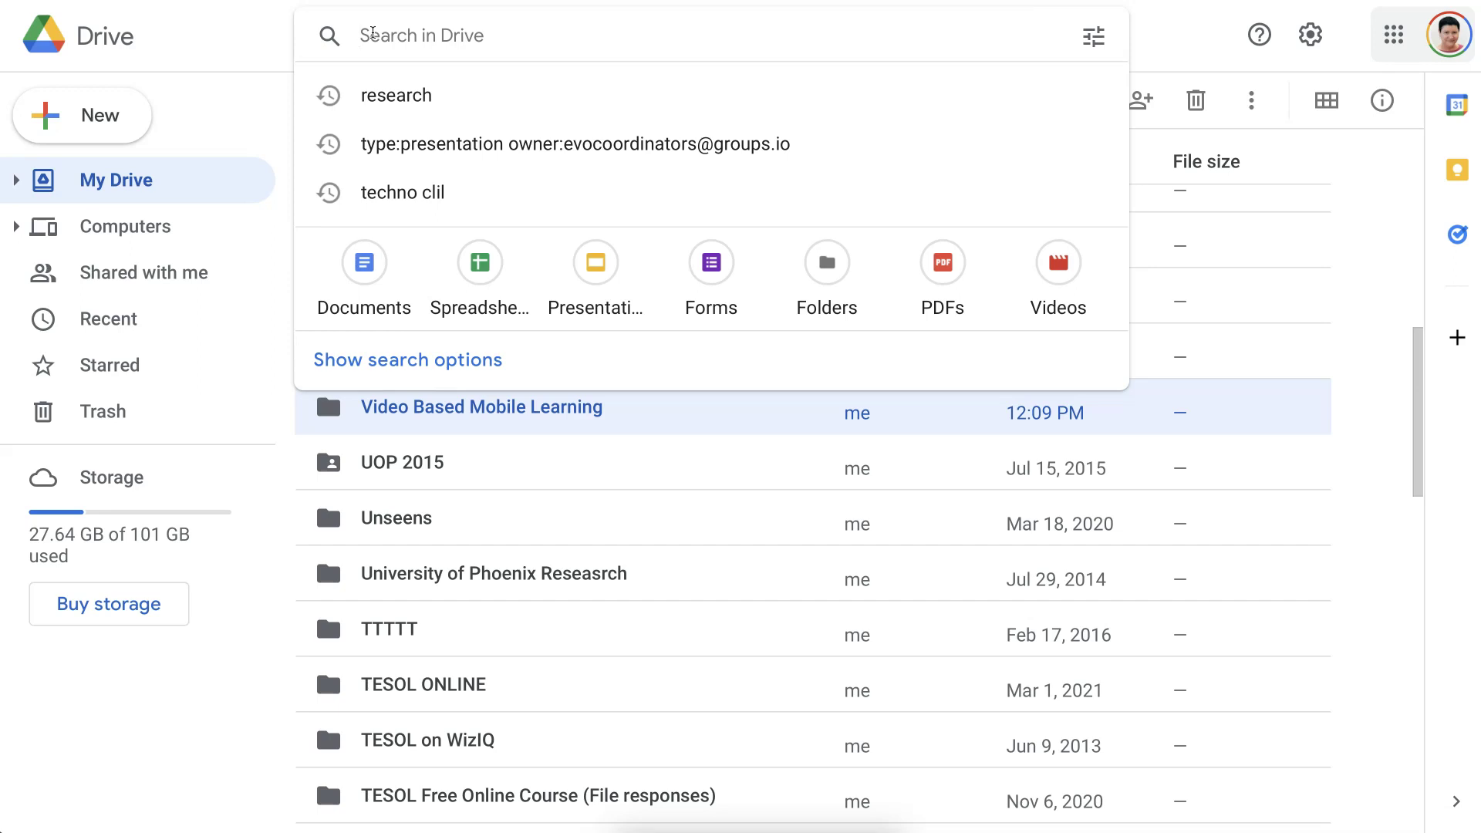
{"action": "type", "text": "Vud"}
{"action": "key", "text": "BackSpace"}
{"action": "key", "text": "BackSpace"}
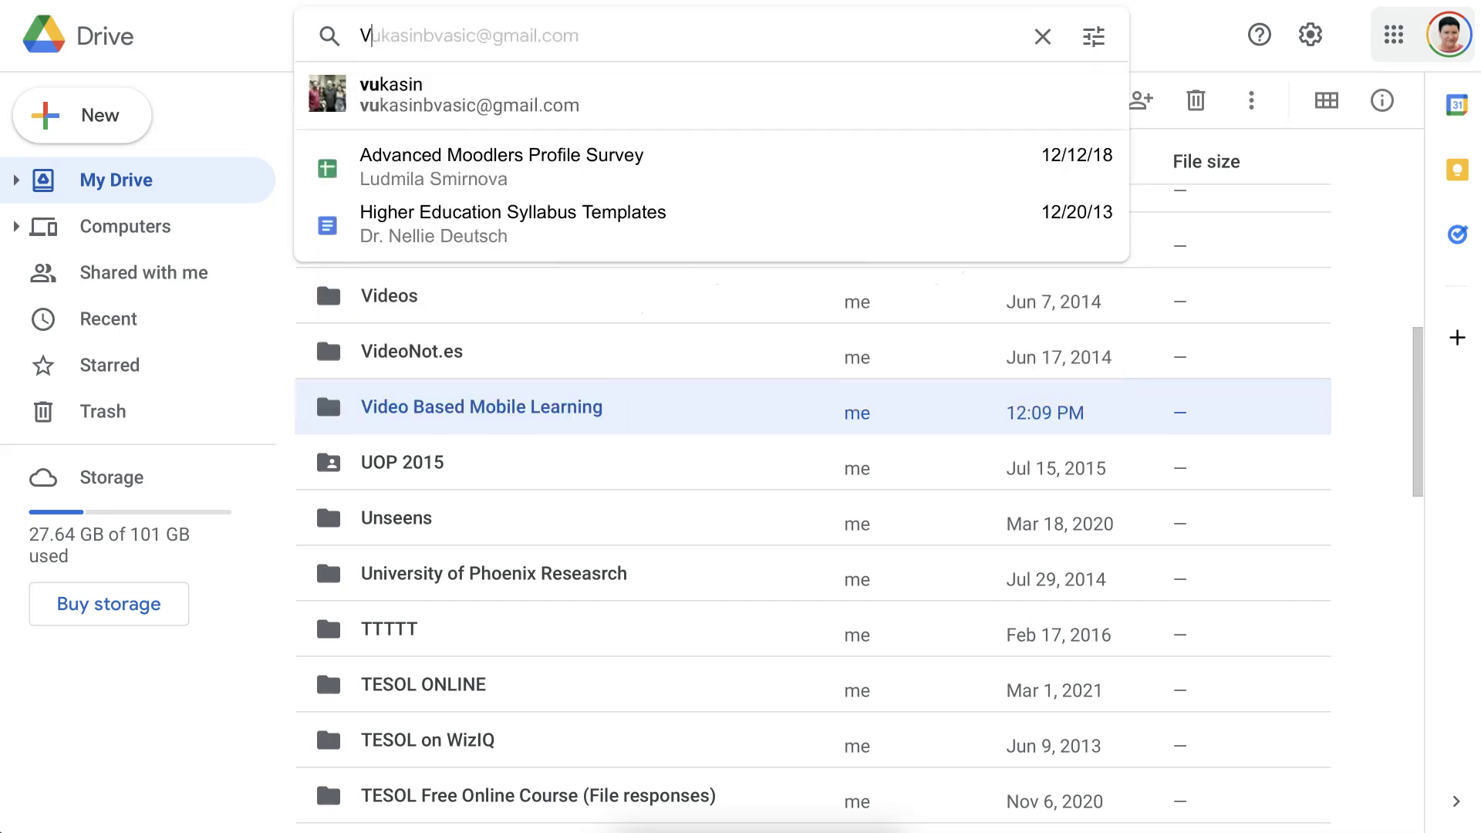
{"action": "type", "text": "ideo"}
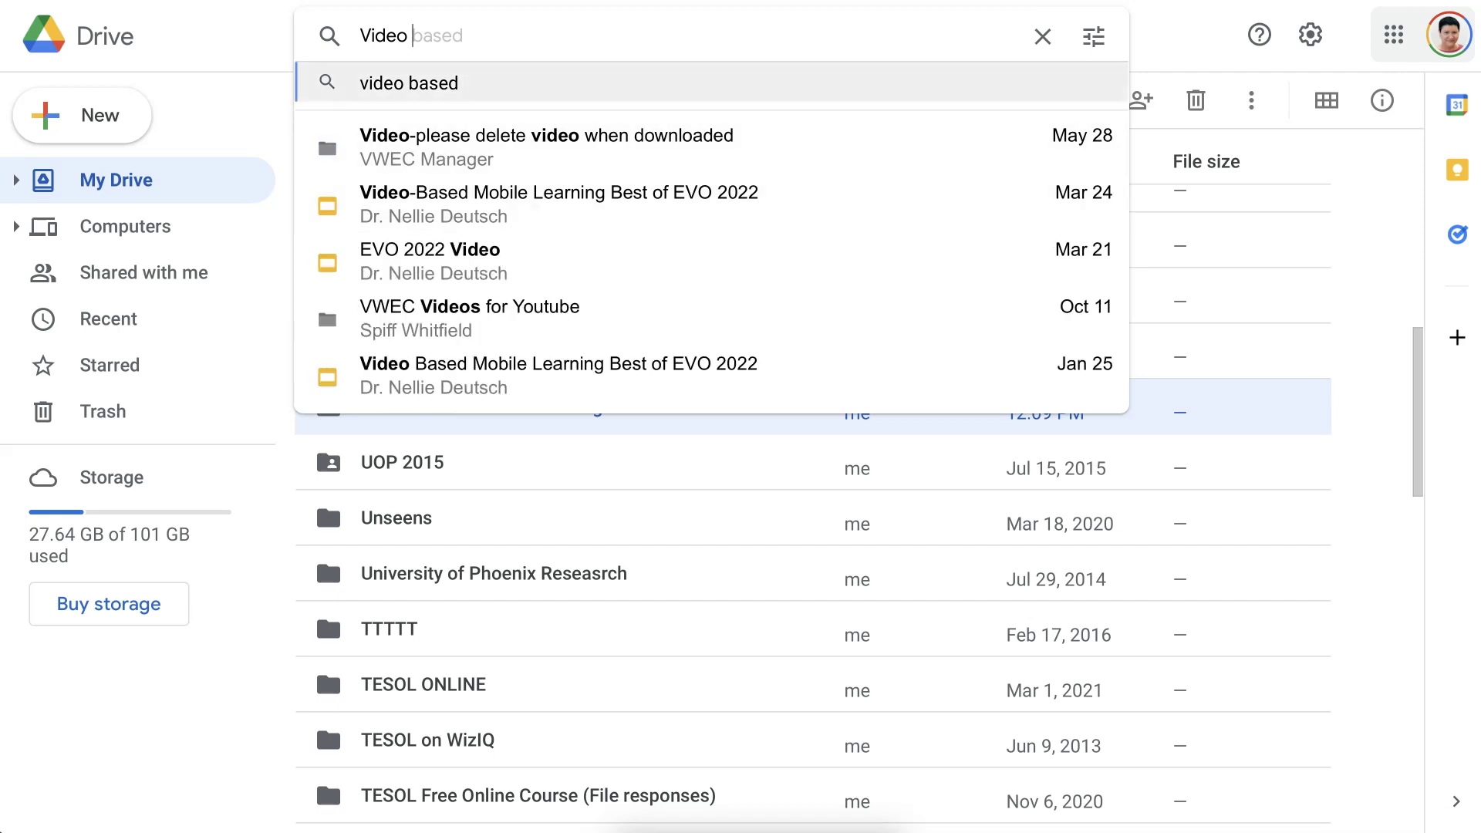
{"action": "type", "text": " Based Mobile"}
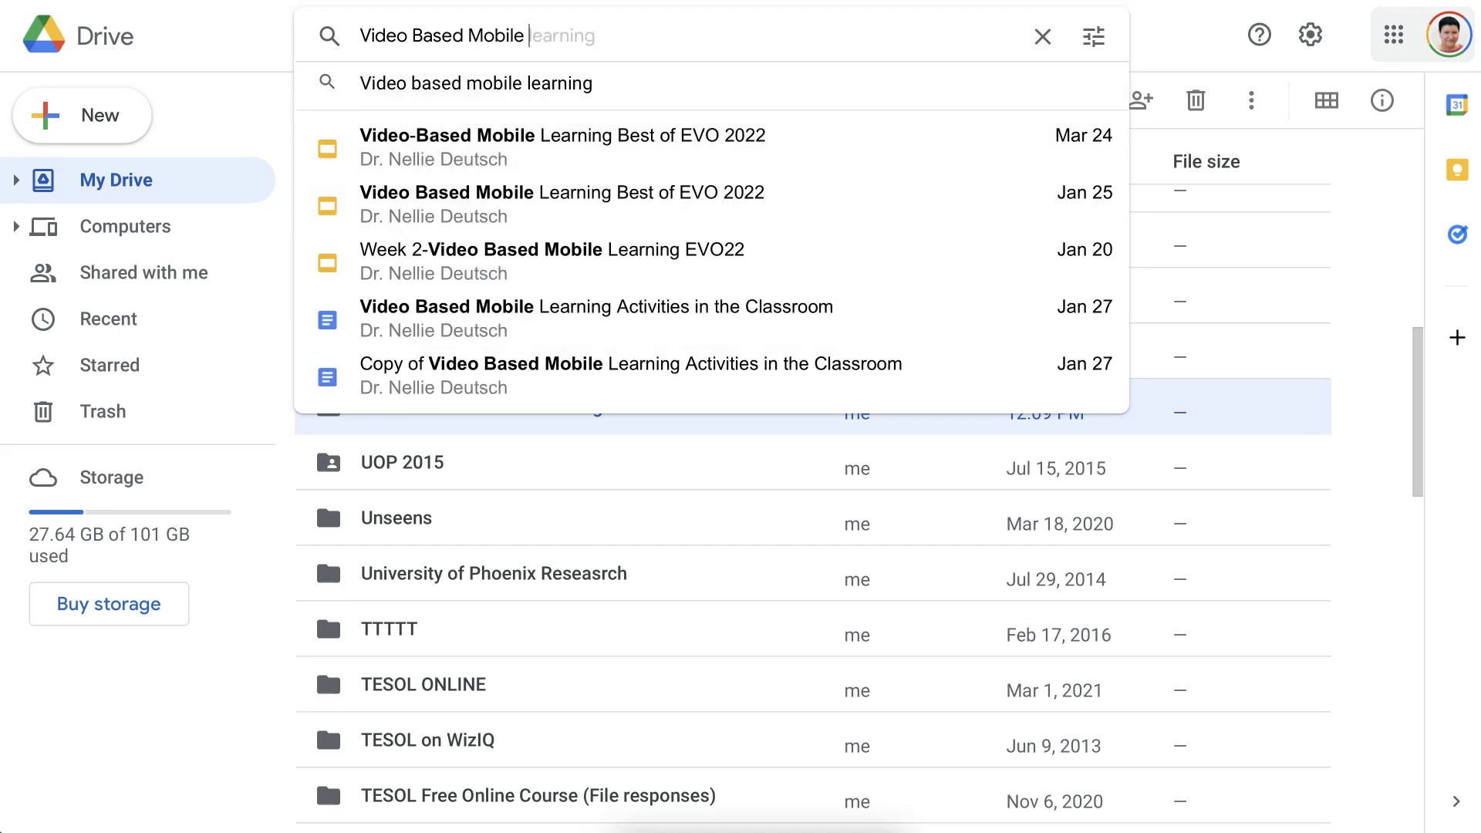
{"action": "type", "text": "Learning"}
{"action": "key", "text": "Down"}
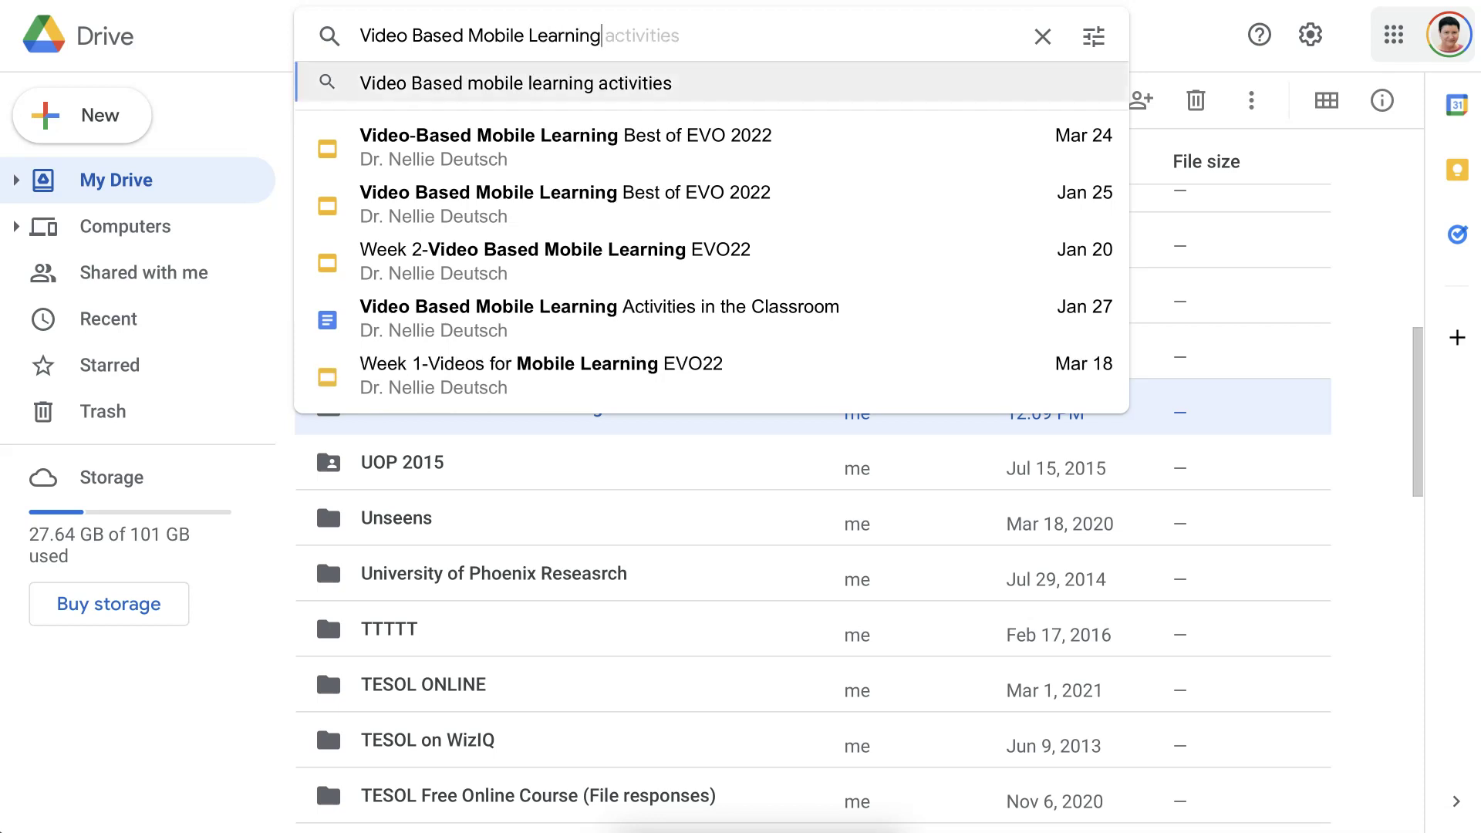
{"action": "key", "text": "Return"}
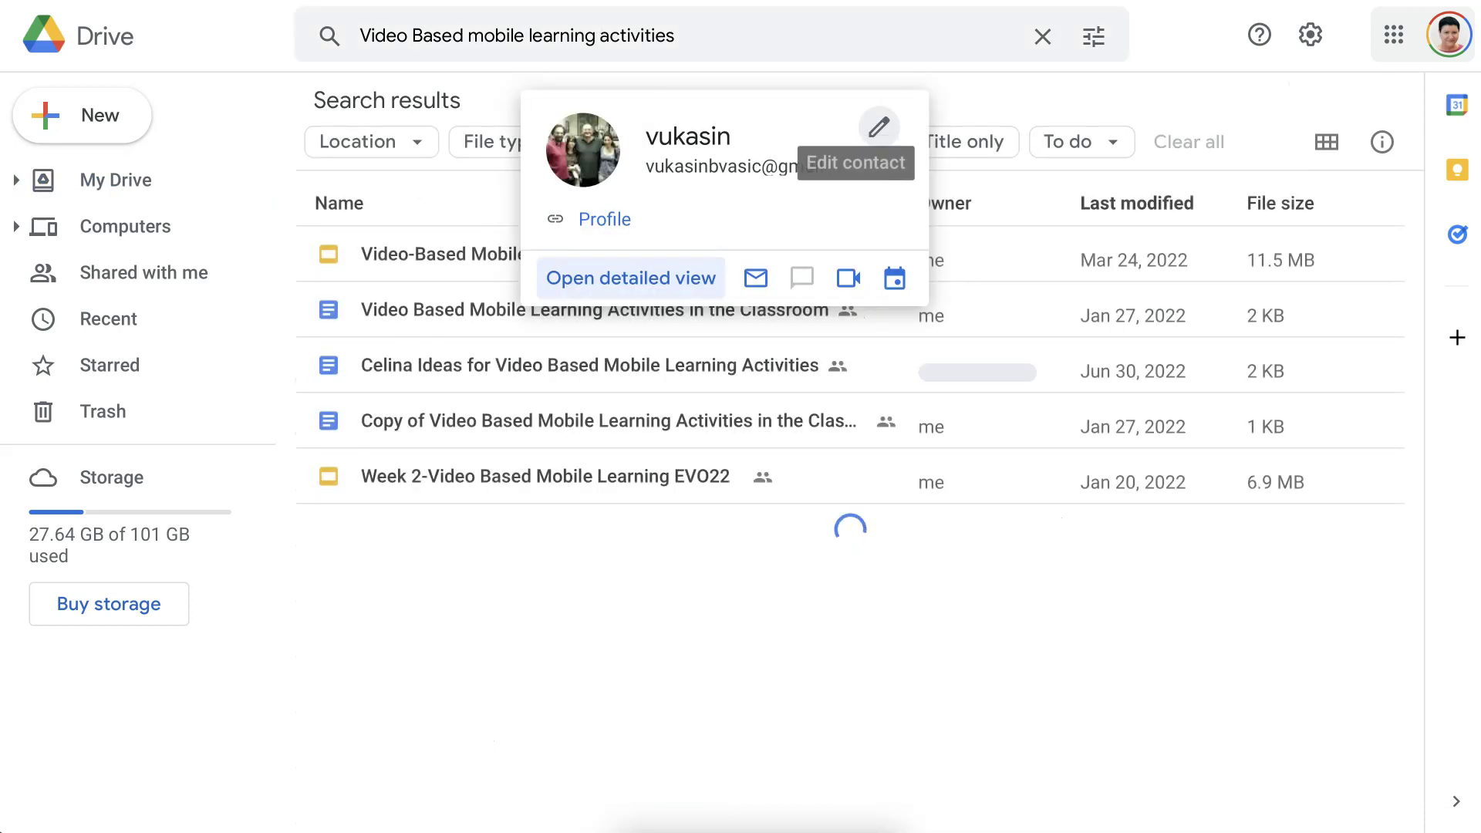
{"action": "left_click", "coordinate": [675, 36]}
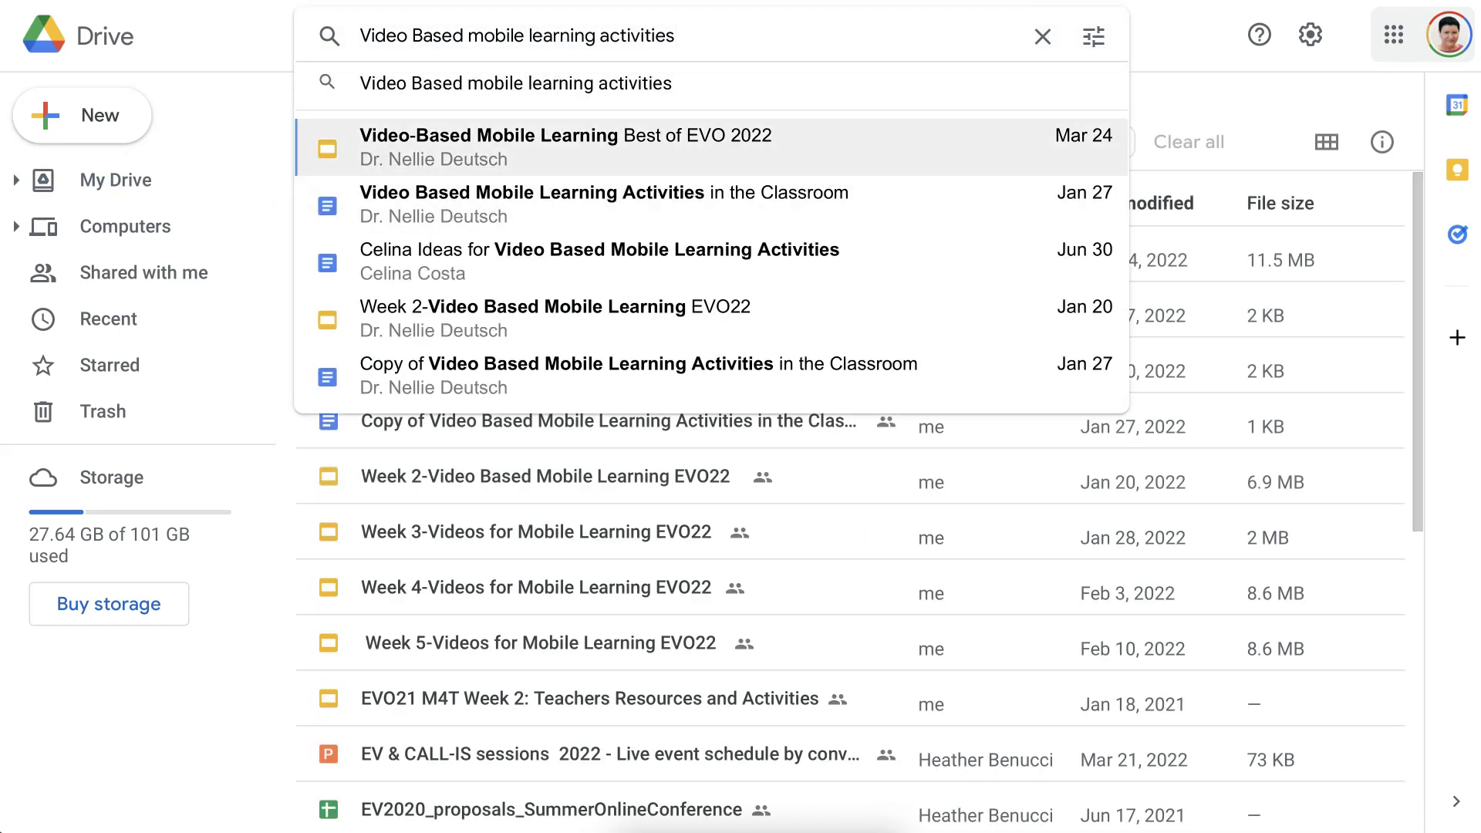
{"action": "key", "text": "Down"}
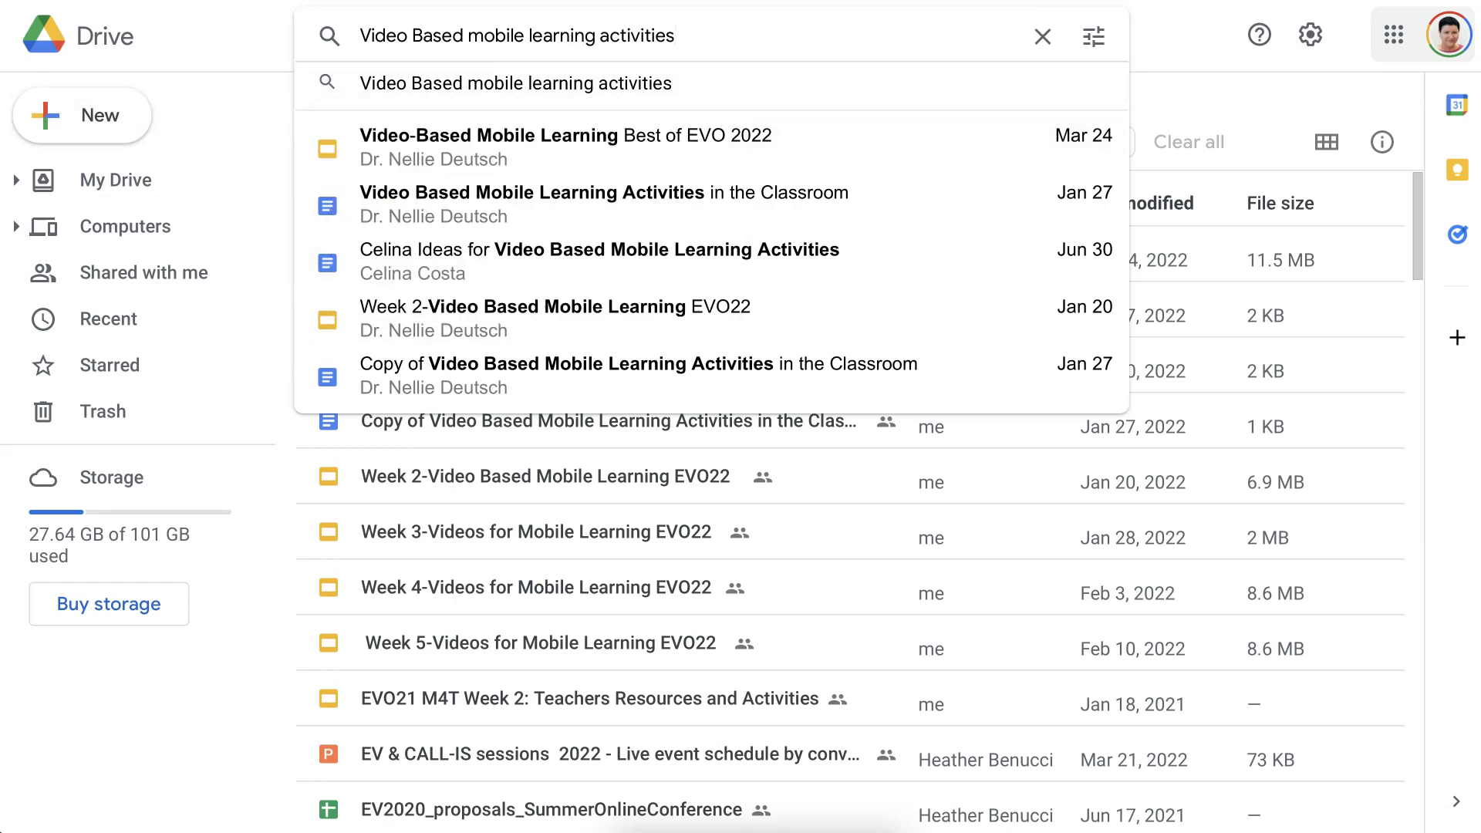
{"action": "key", "text": "Return"}
{"action": "left_click", "coordinate": [126, 54]}
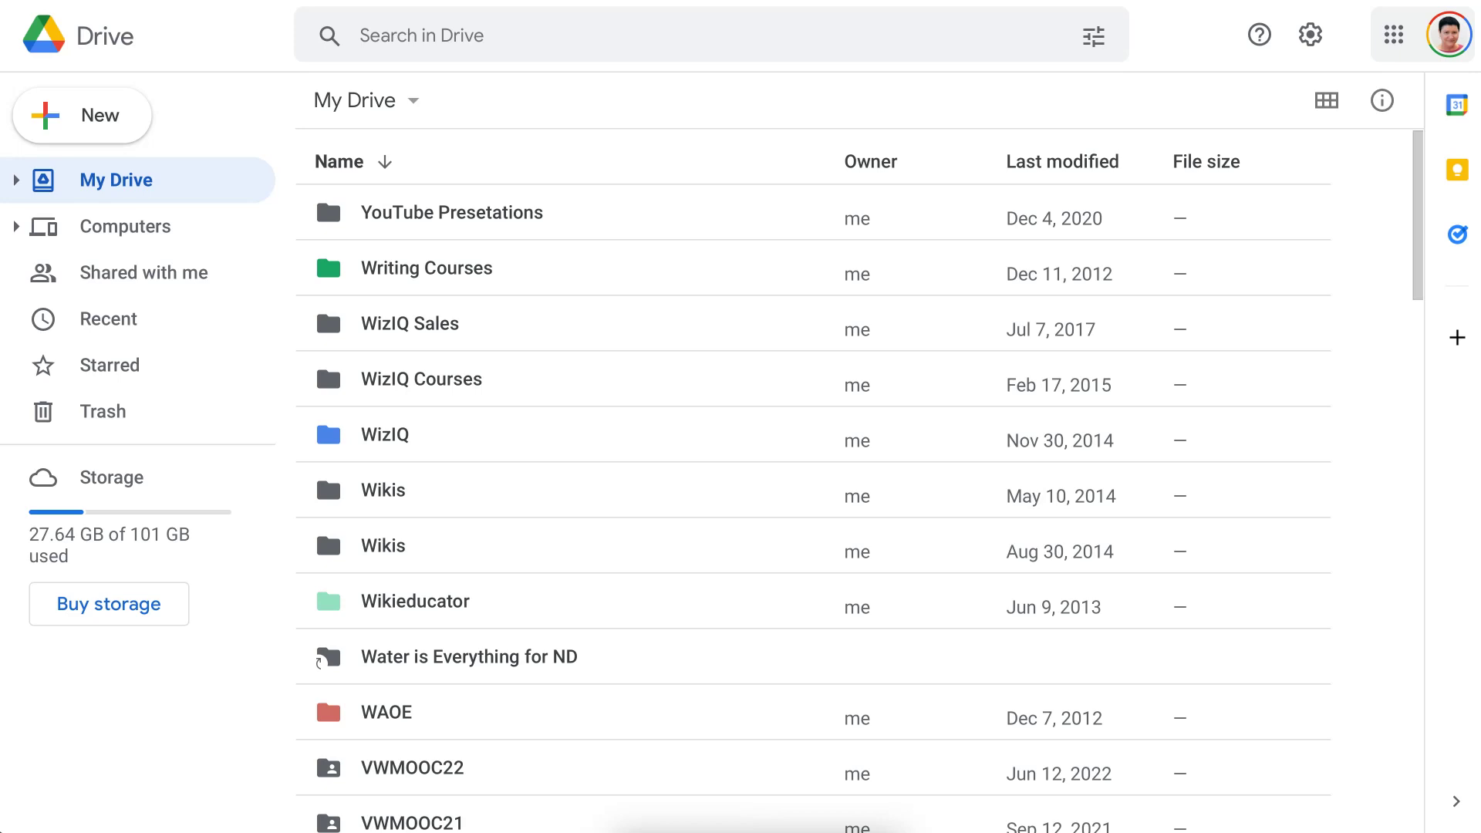
{"action": "left_click", "coordinate": [126, 320]}
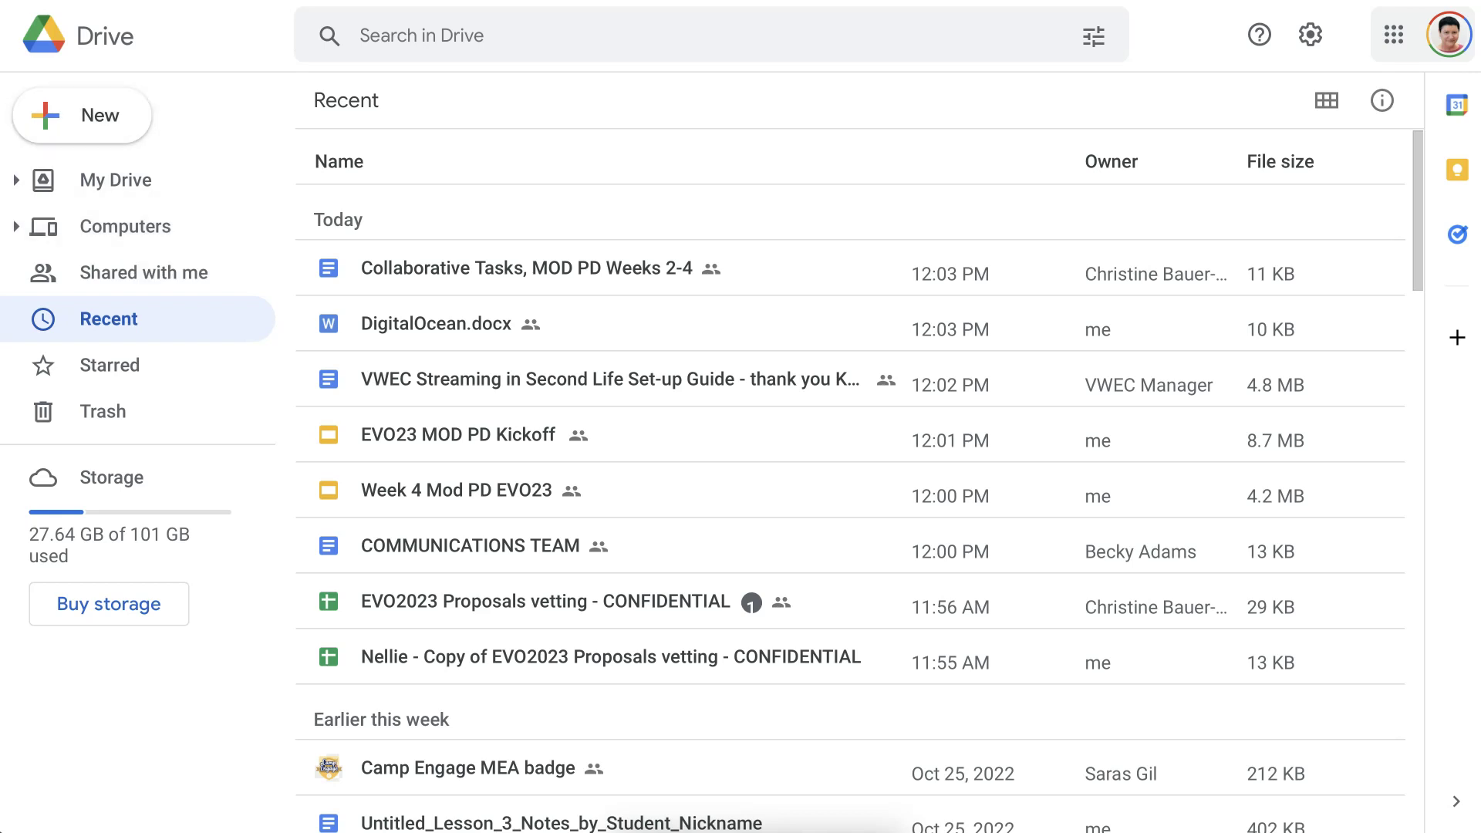
{"action": "left_click", "coordinate": [116, 179]}
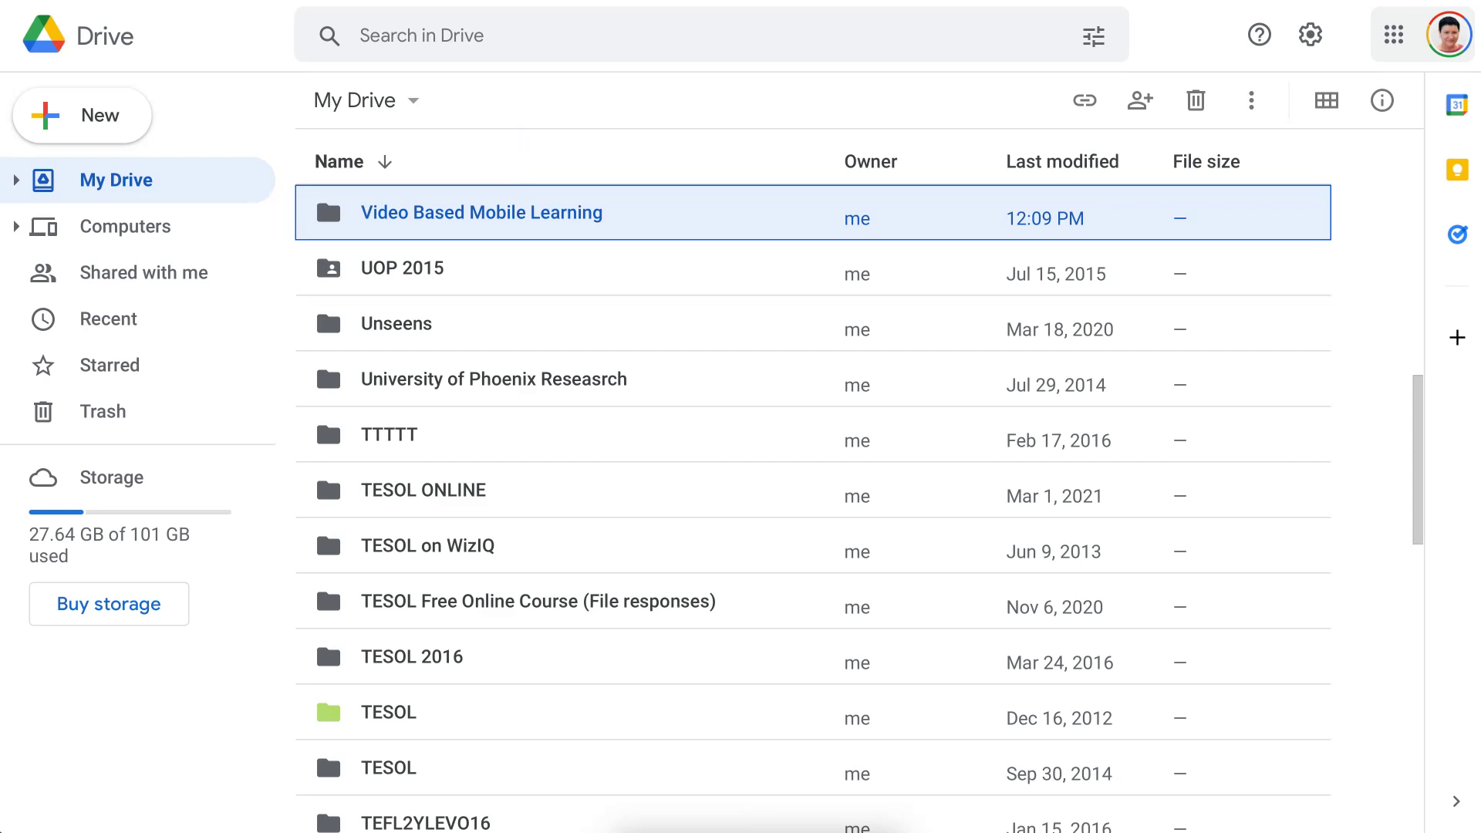
Inside the Video Based Mobile Learning folder, create a new blank Google Docs document.
{"action": "double_click", "coordinate": [452, 214]}
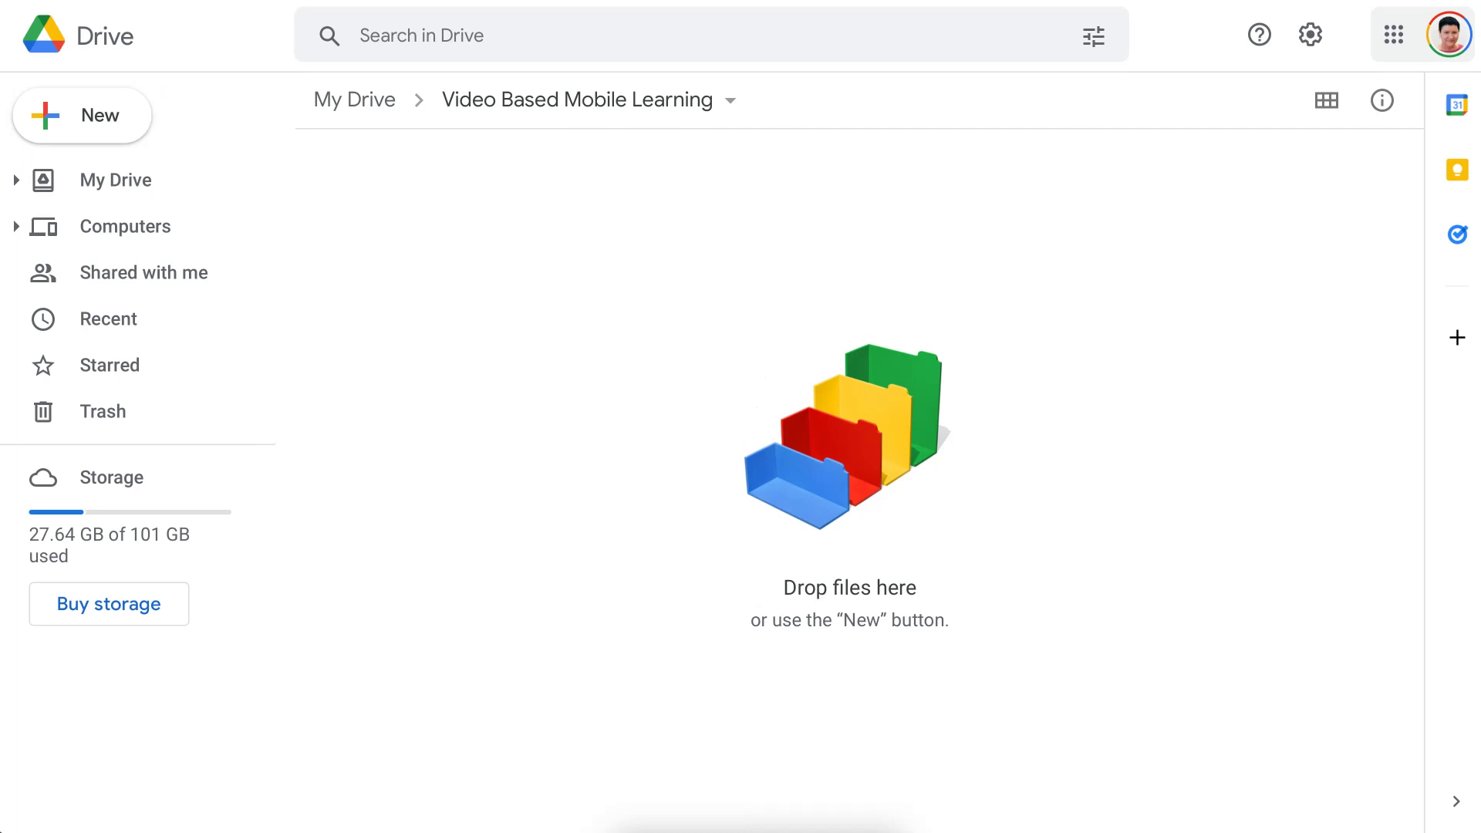
{"action": "left_click", "coordinate": [85, 115]}
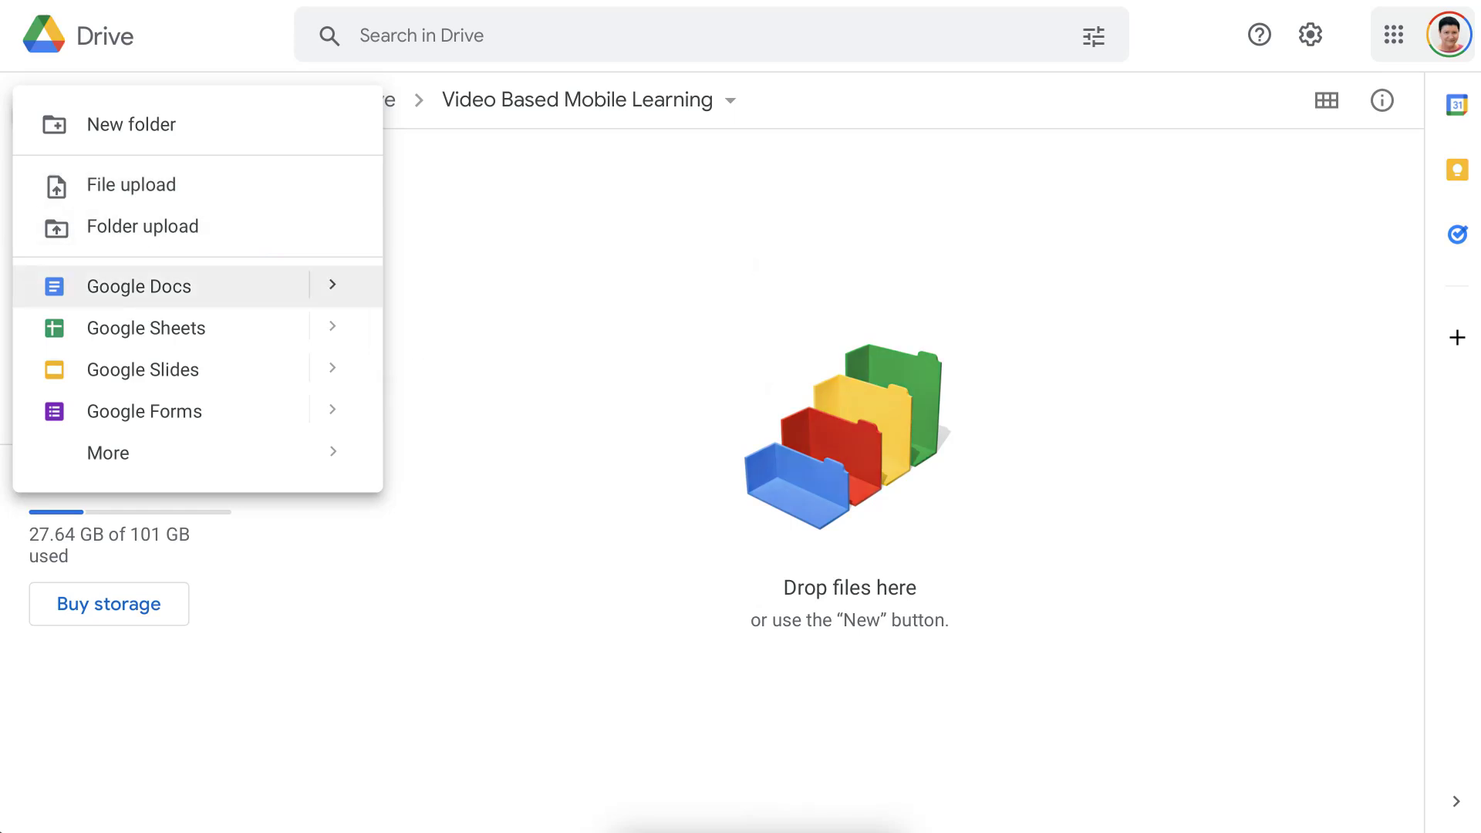
{"action": "left_click", "coordinate": [338, 293]}
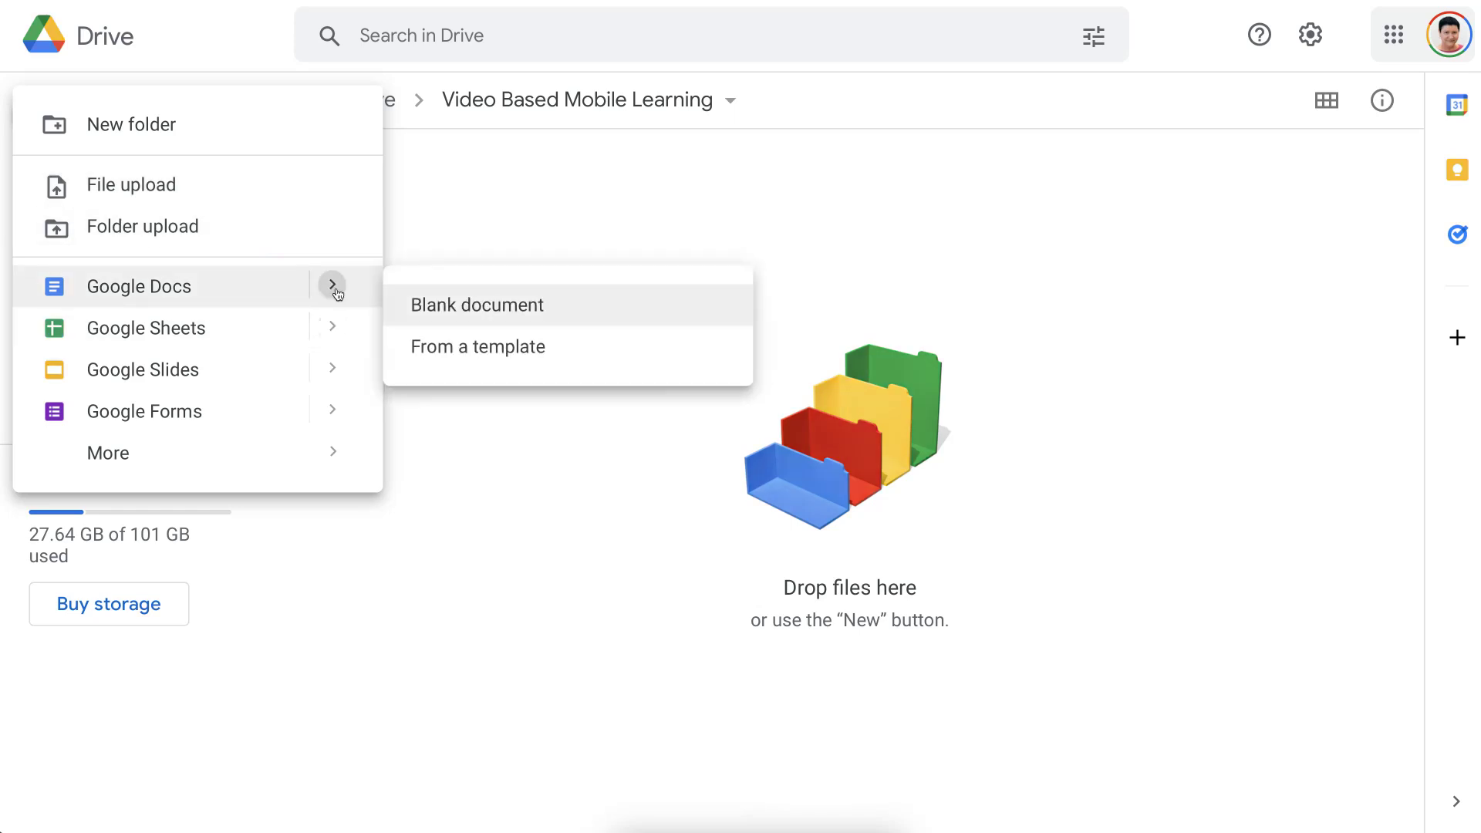
{"action": "key", "text": "Down"}
{"action": "key", "text": "Up"}
{"action": "left_click", "coordinate": [455, 307]}
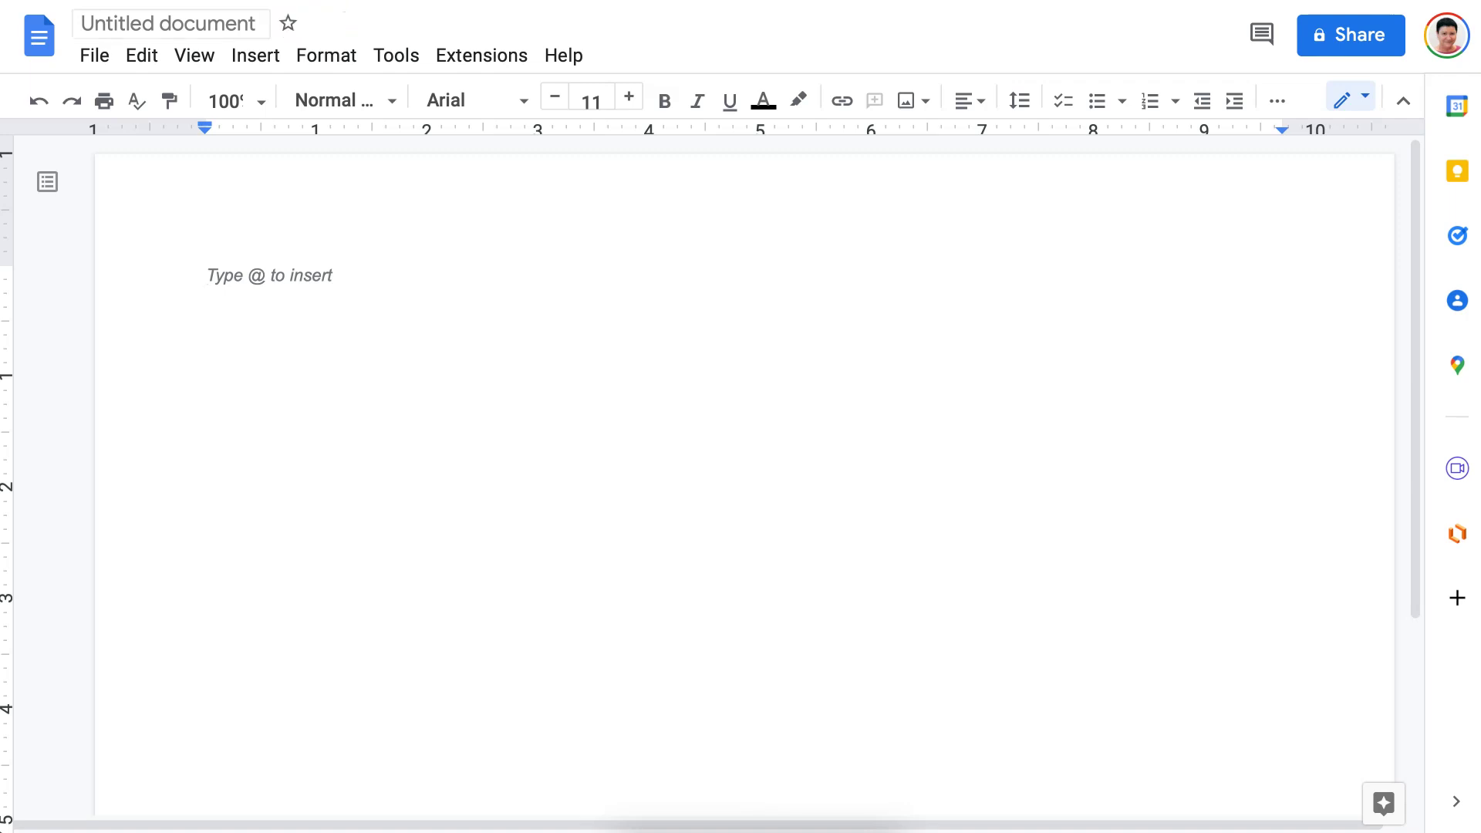
Rename the untitled document to 'Video Based Mobile Learning - Improvements'.
{"action": "left_click", "coordinate": [112, 31]}
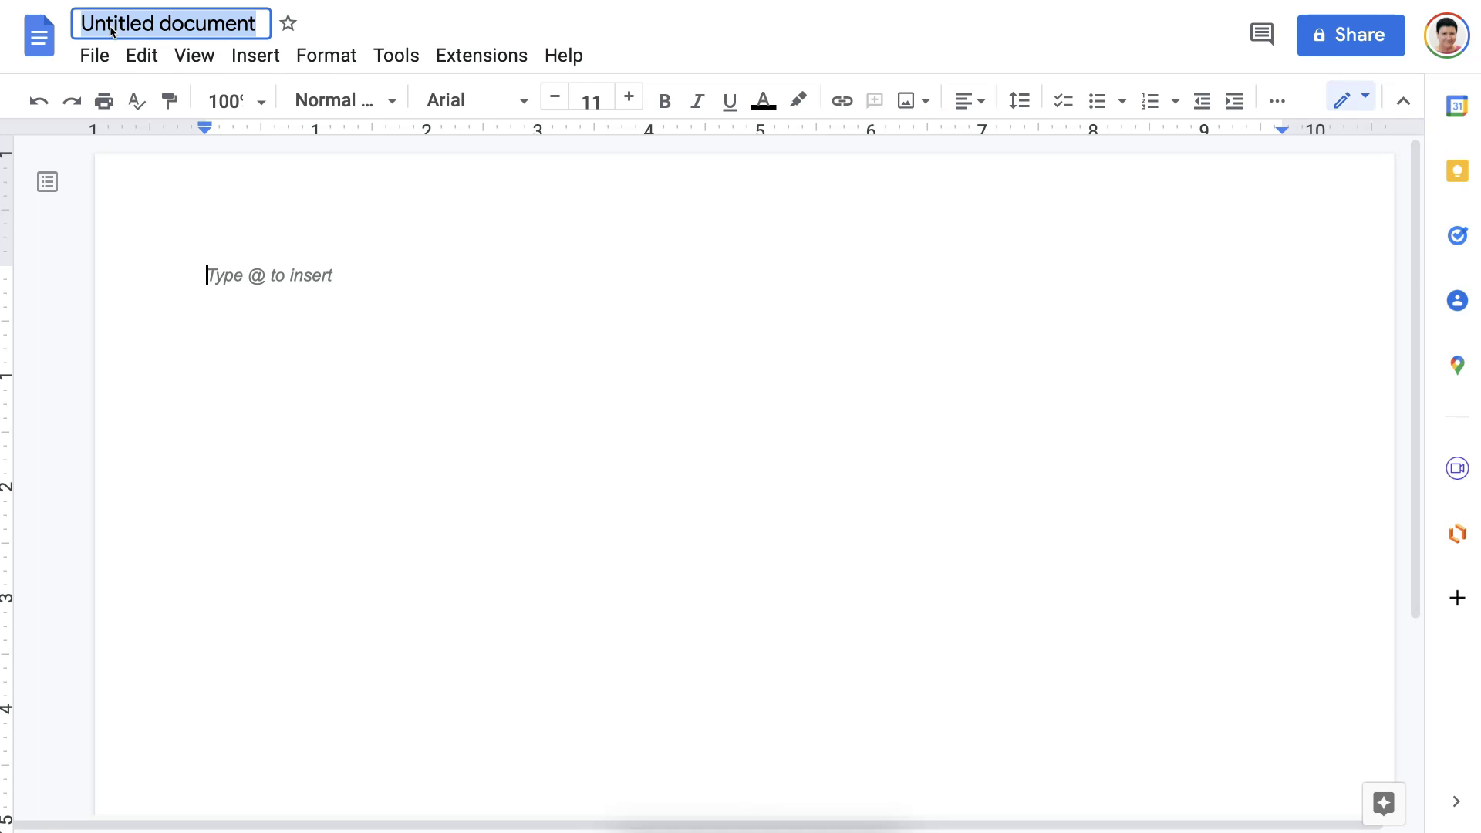
{"action": "type", "text": "V"}
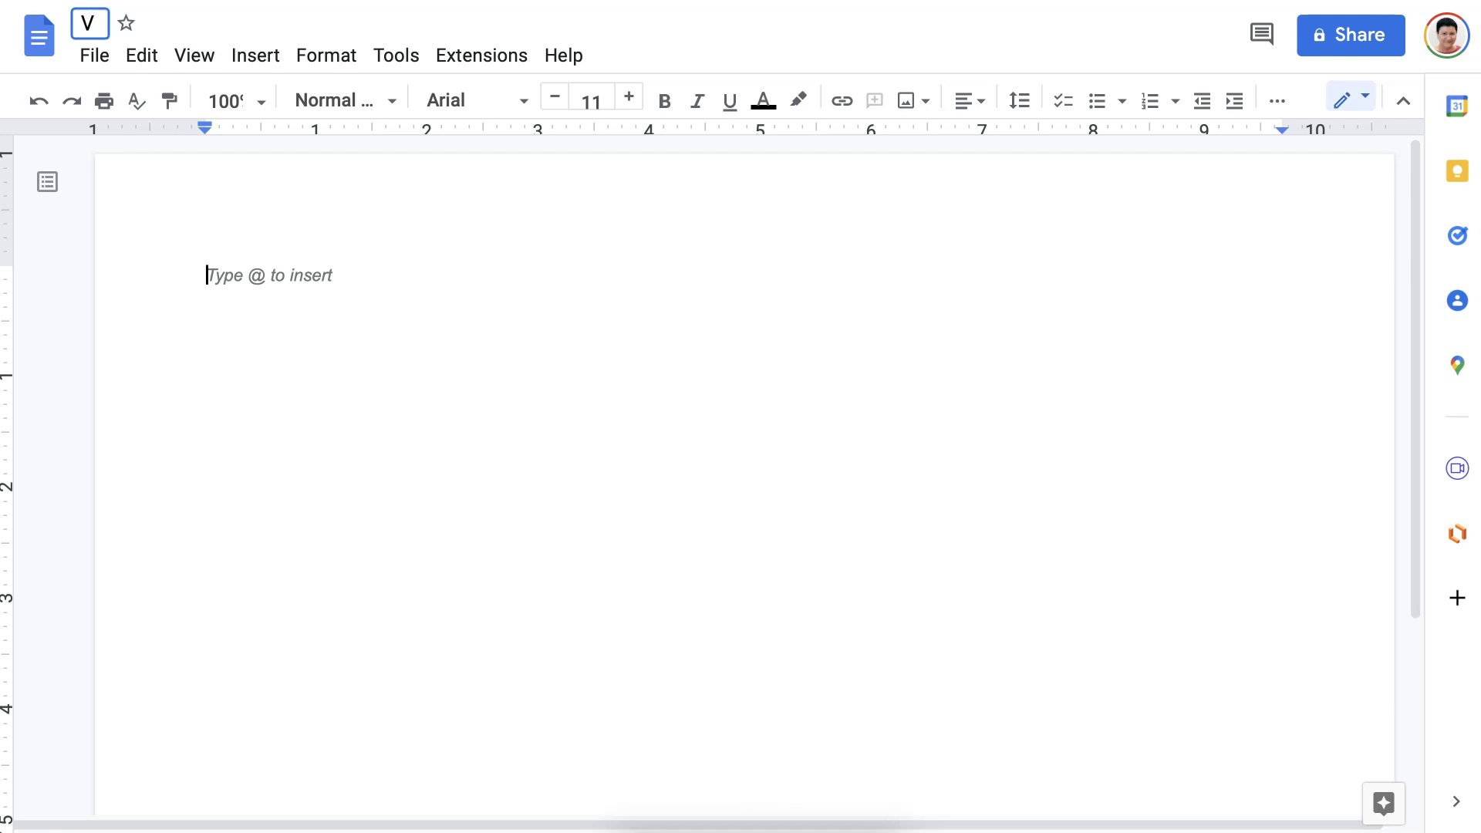
{"action": "type", "text": "ideo"}
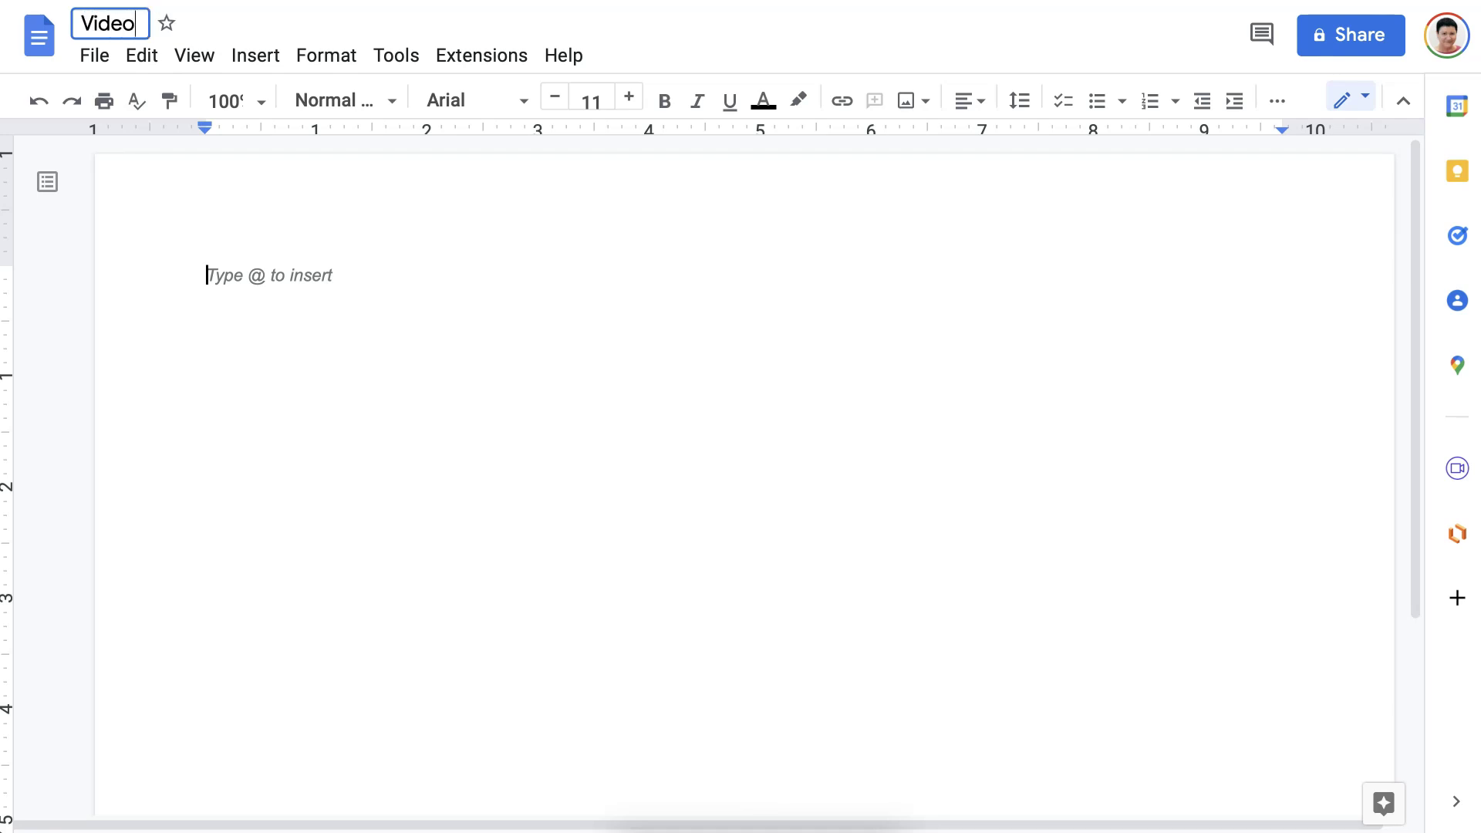
{"action": "type", "text": " Based mobi"}
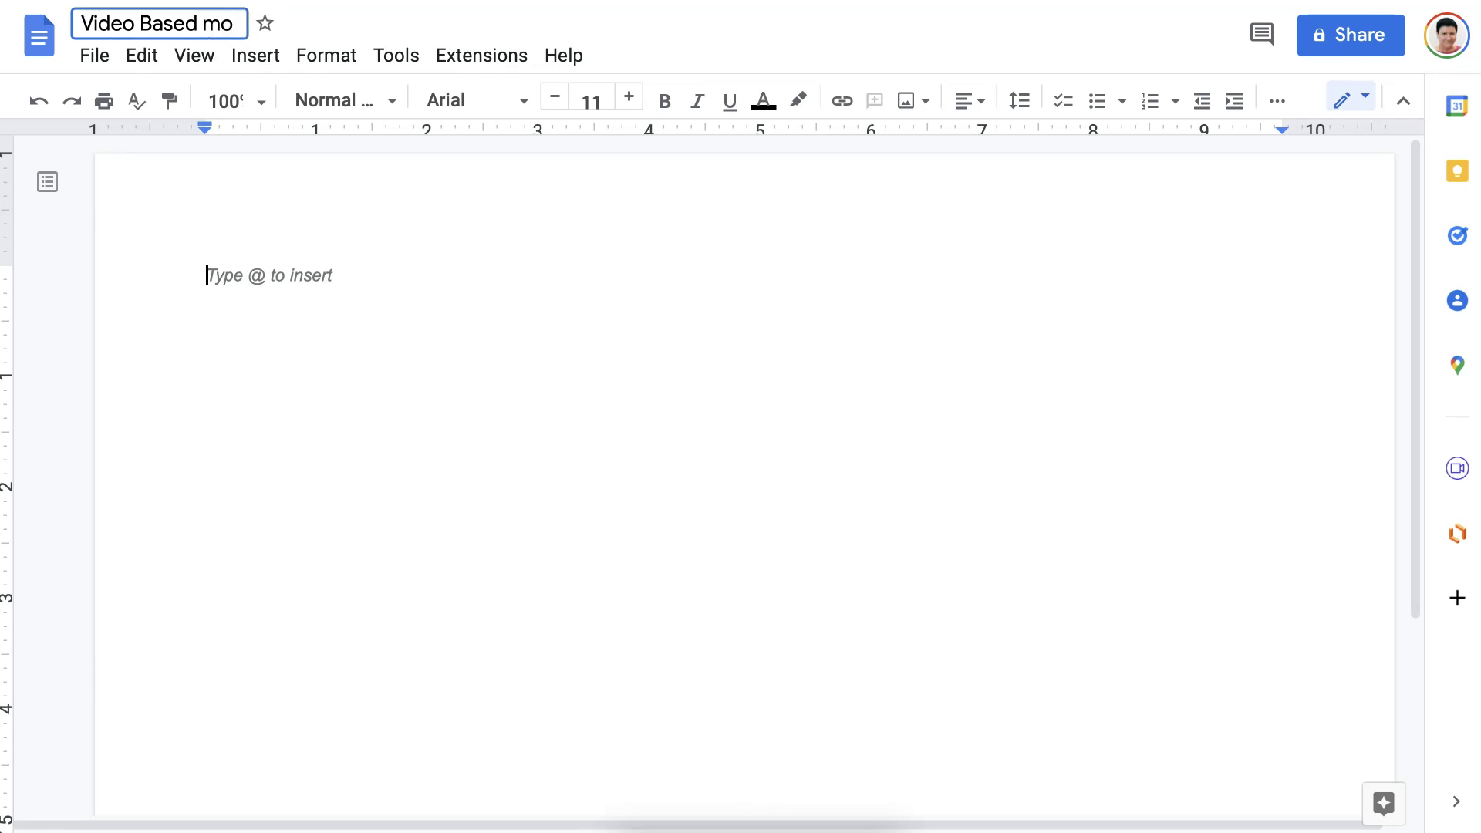
{"action": "key", "text": "BackSpace"}
{"action": "key", "text": "BackSpace"}
{"action": "key", "text": "BackSpace"}
{"action": "key", "text": "BackSpace"}
{"action": "type", "text": "Mobile Learn"}
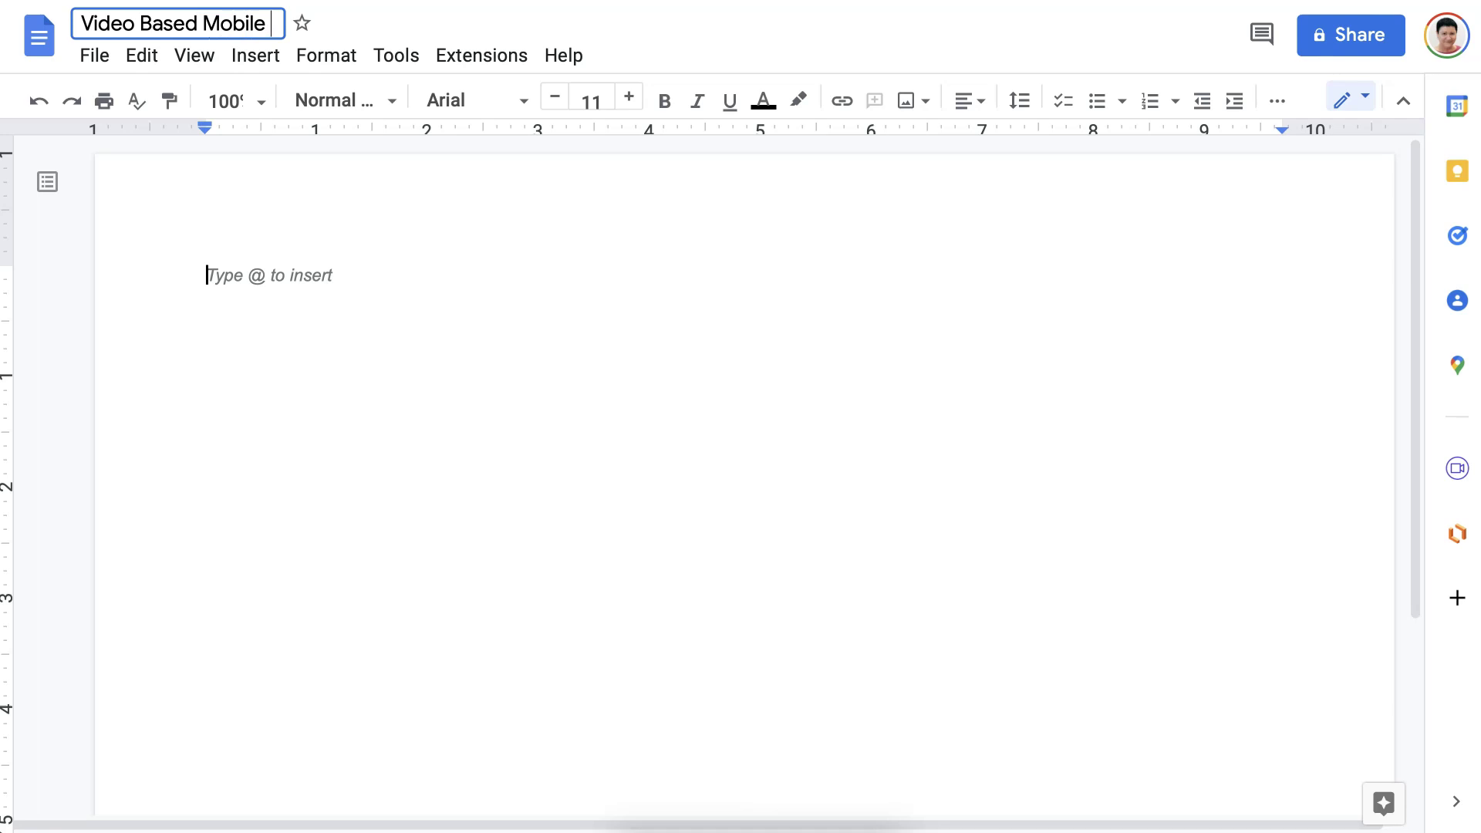
{"action": "type", "text": "ing "}
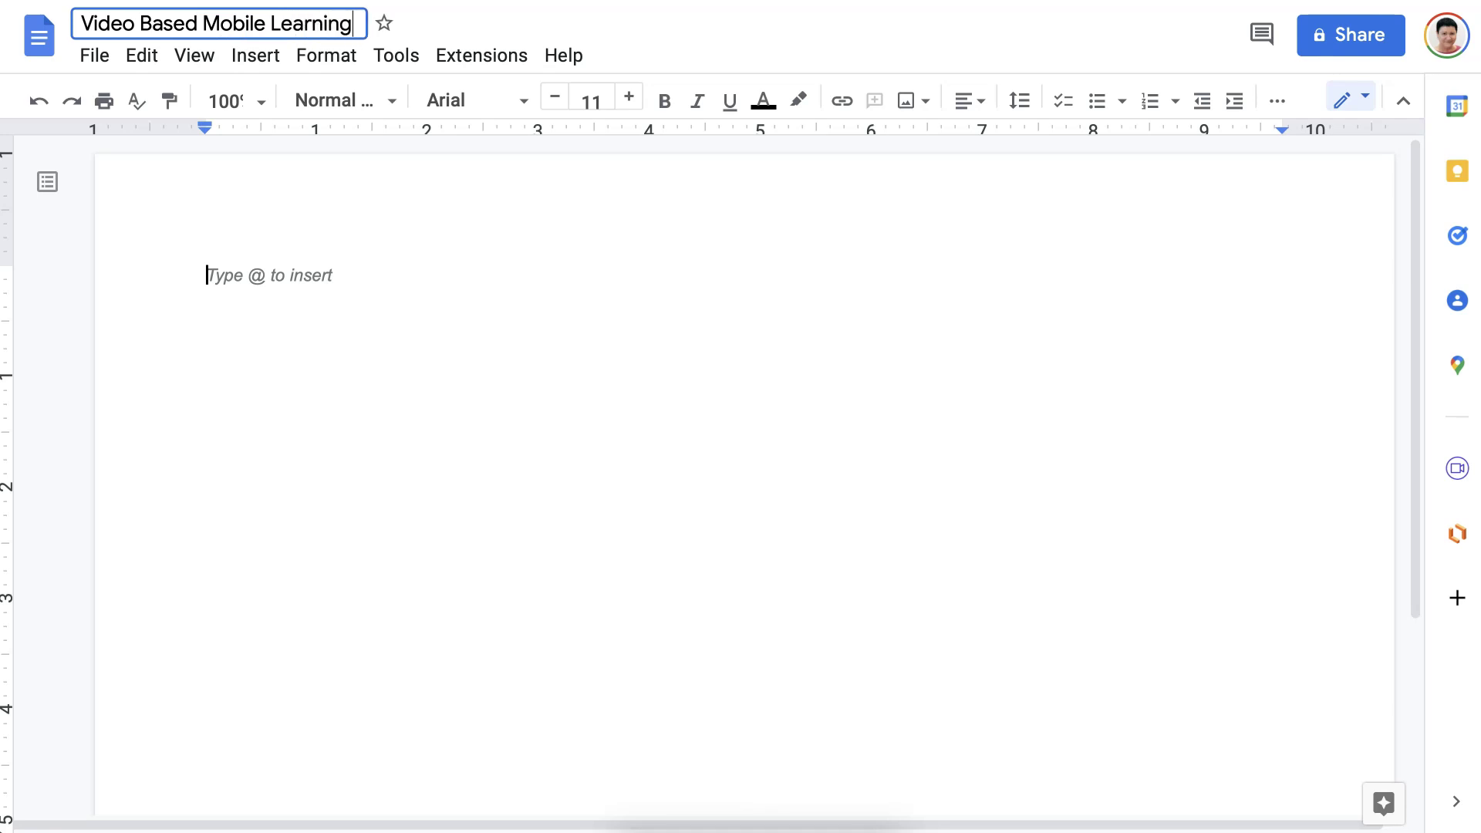
{"action": "type", "text": "- Improve"}
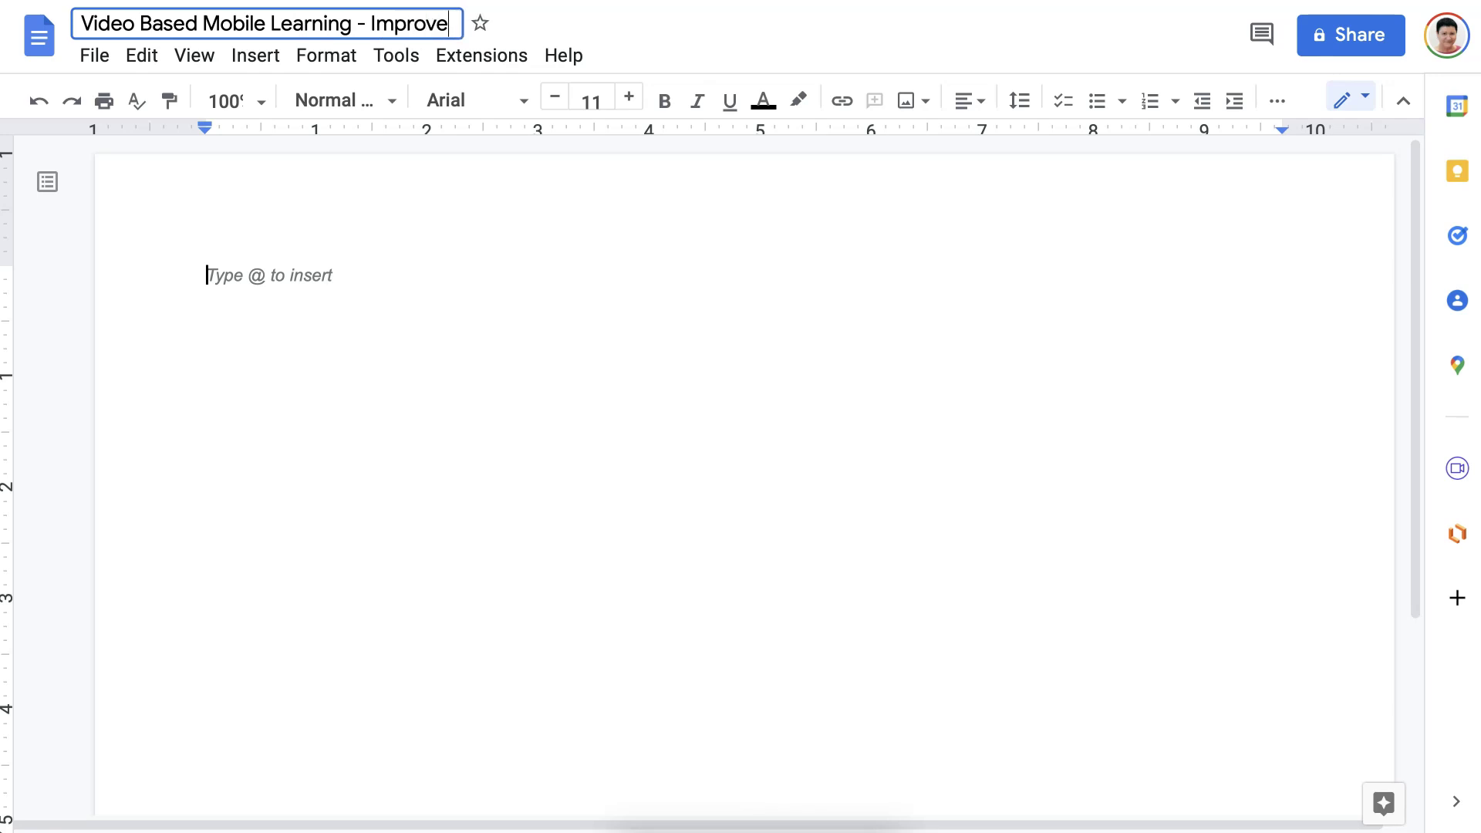
{"action": "type", "text": "ments"}
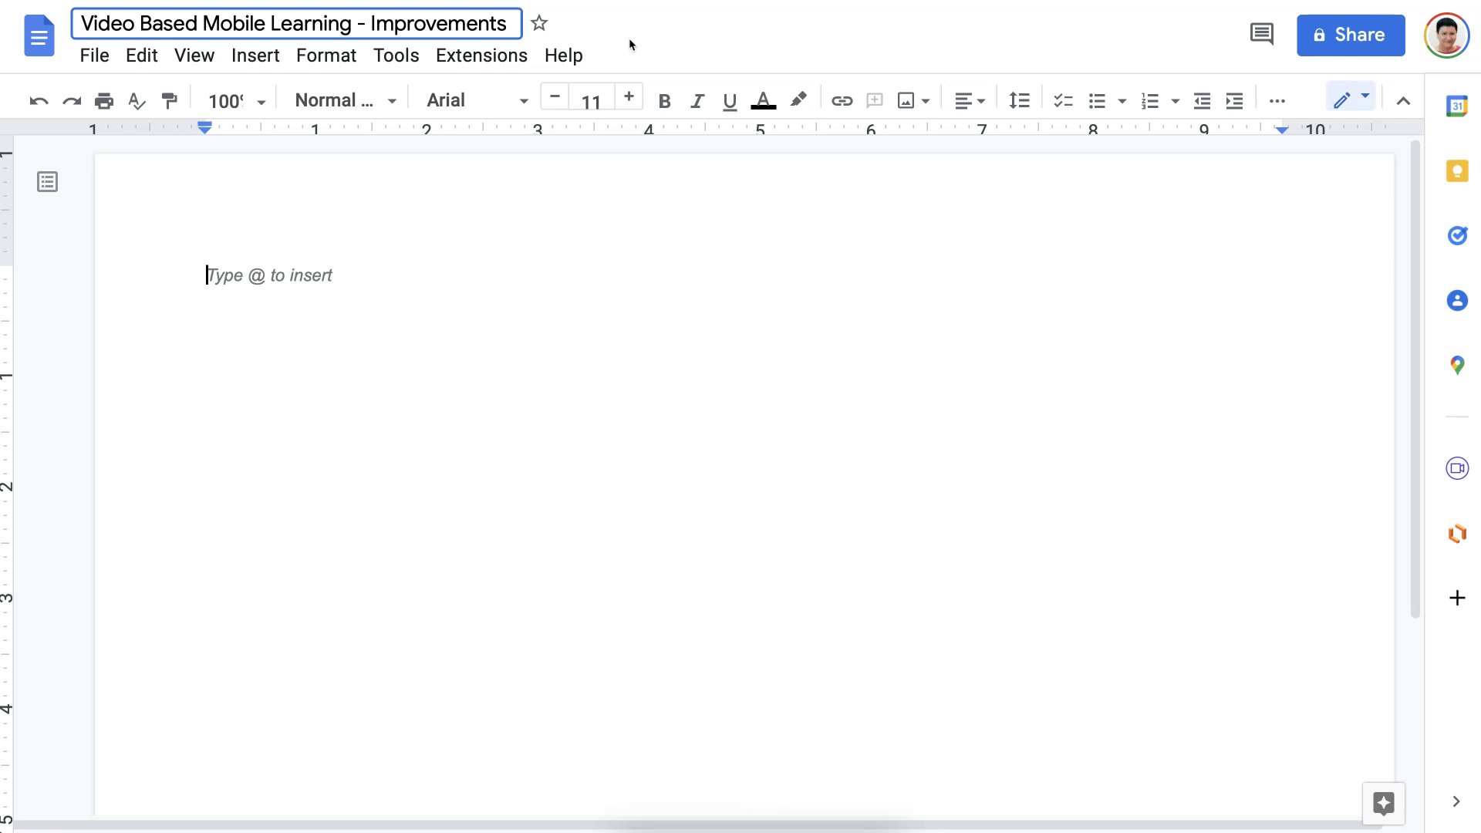
{"action": "key", "text": "Return"}
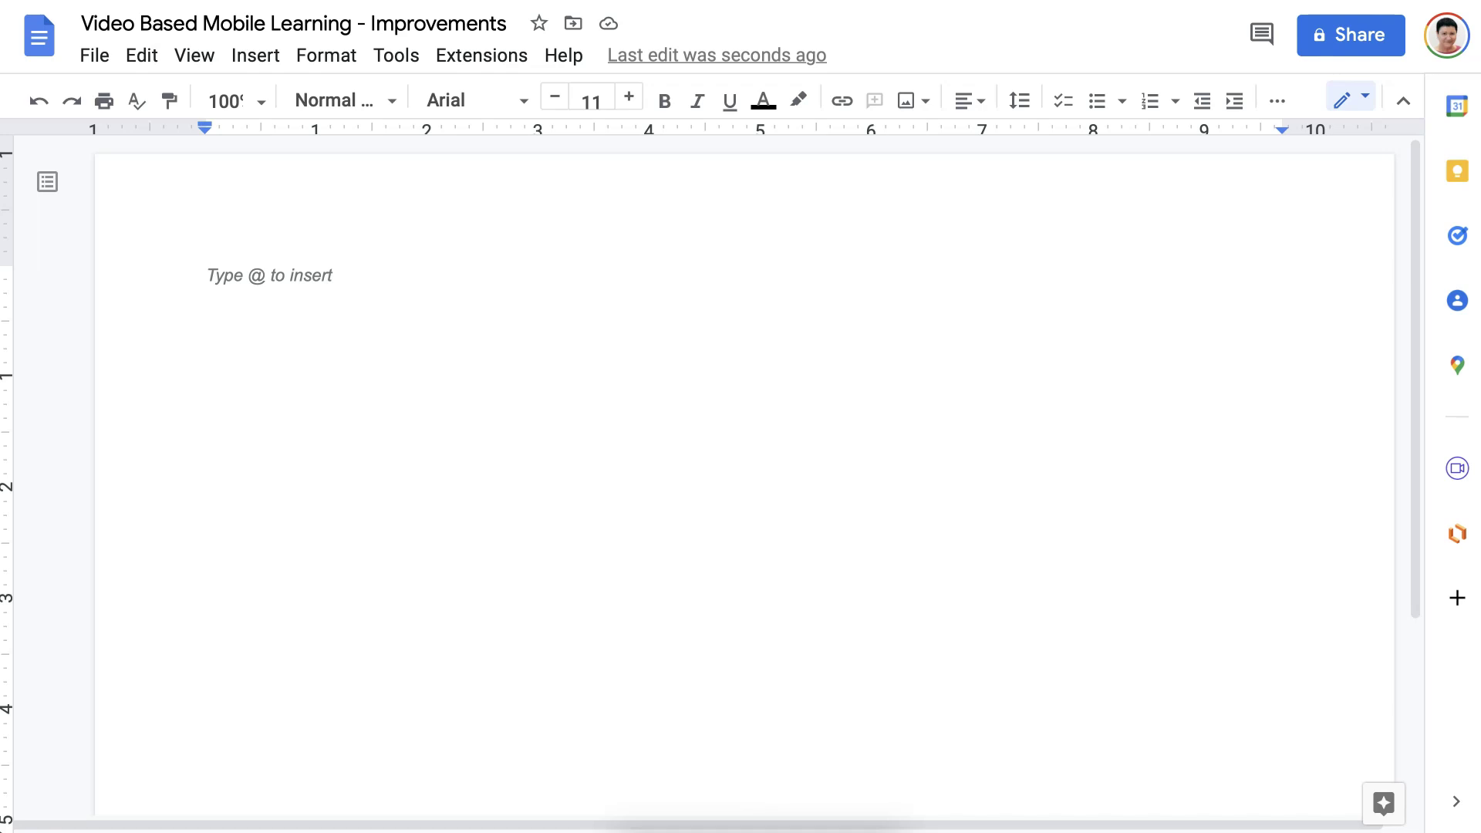
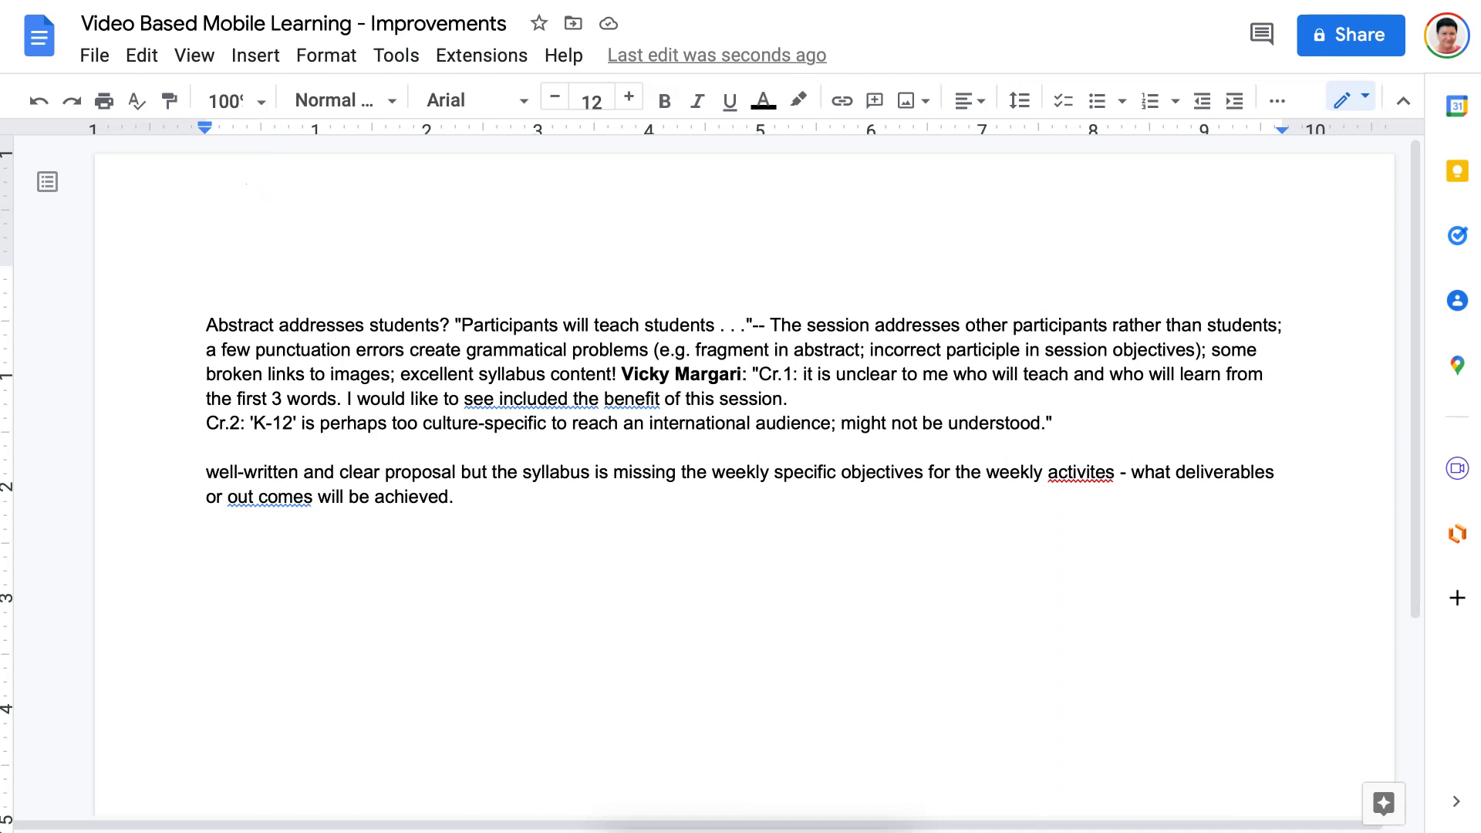
Paste the reviewer feedback into the body and insert a 2 x 1 table.
{"action": "key", "text": "ctrl+alt+i"}
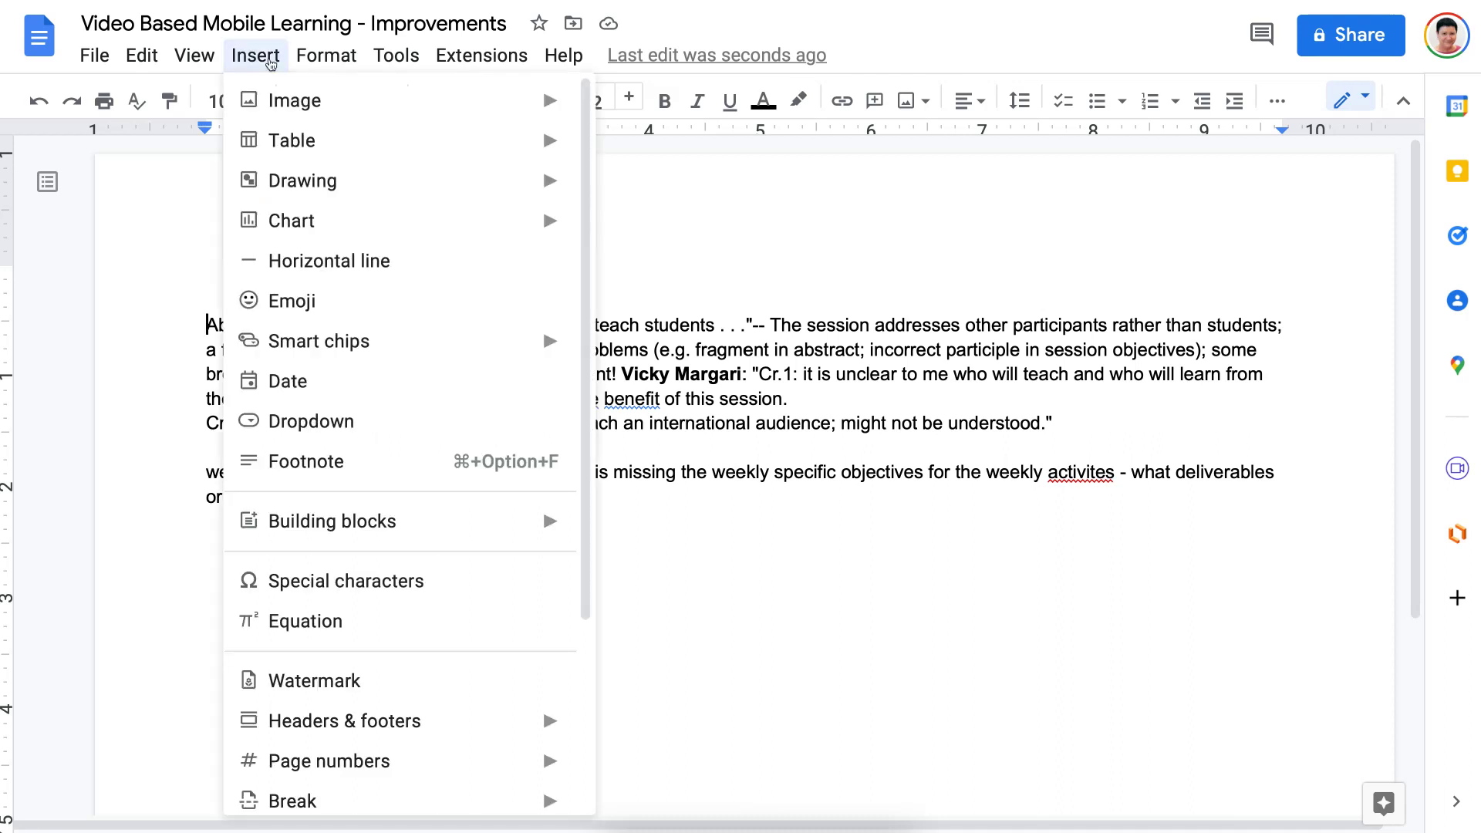
{"action": "key", "text": "Down"}
{"action": "key", "text": "Right"}
{"action": "key", "text": "Down"}
{"action": "key", "text": "Down"}
{"action": "key", "text": "Down"}
{"action": "key", "text": "Down"}
{"action": "key", "text": "Down"}
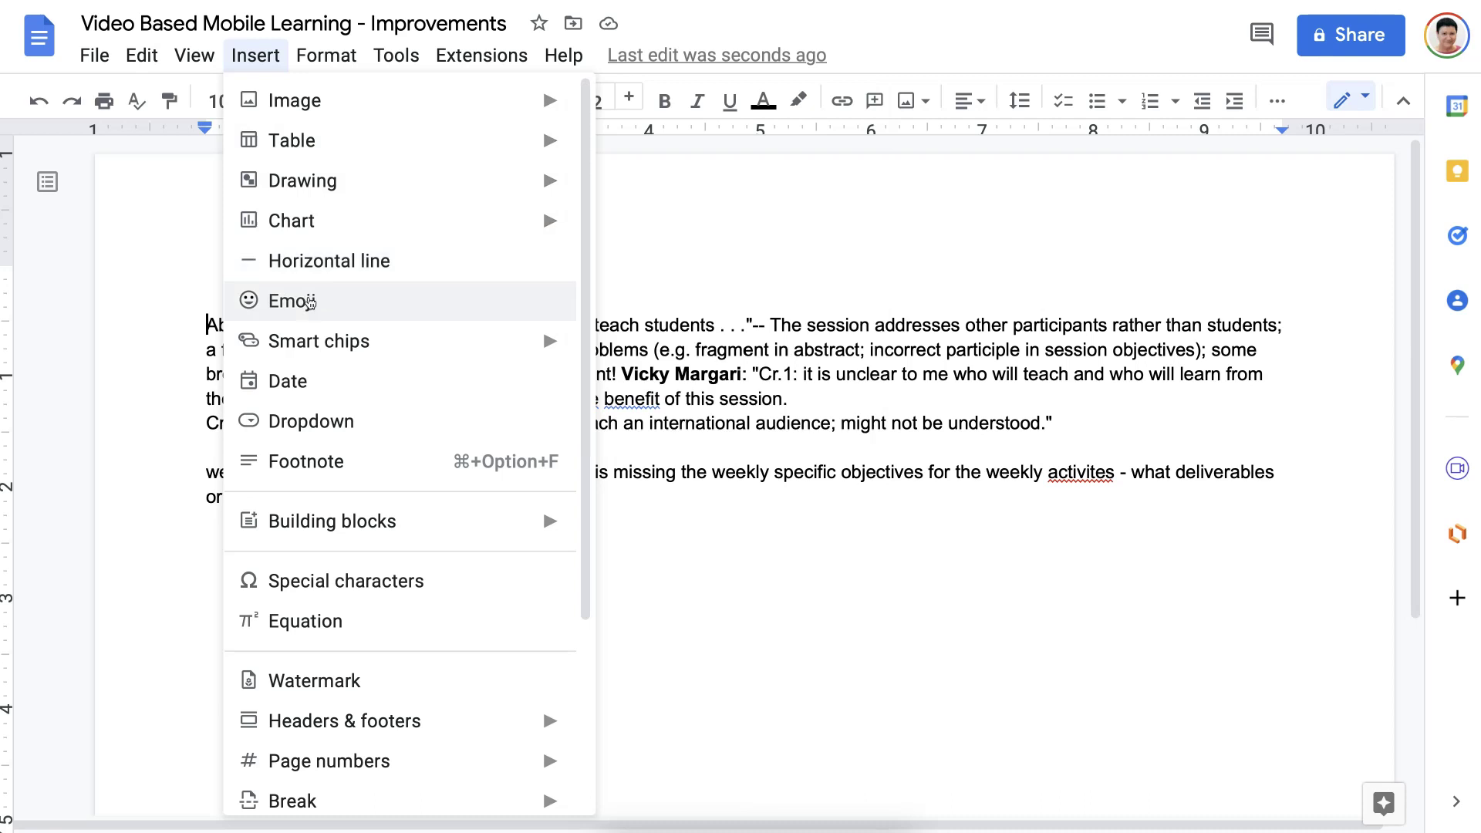
{"action": "key", "text": "Up"}
{"action": "key", "text": "Up"}
{"action": "key", "text": "Left"}
{"action": "key", "text": "Left"}
{"action": "key", "text": "Left"}
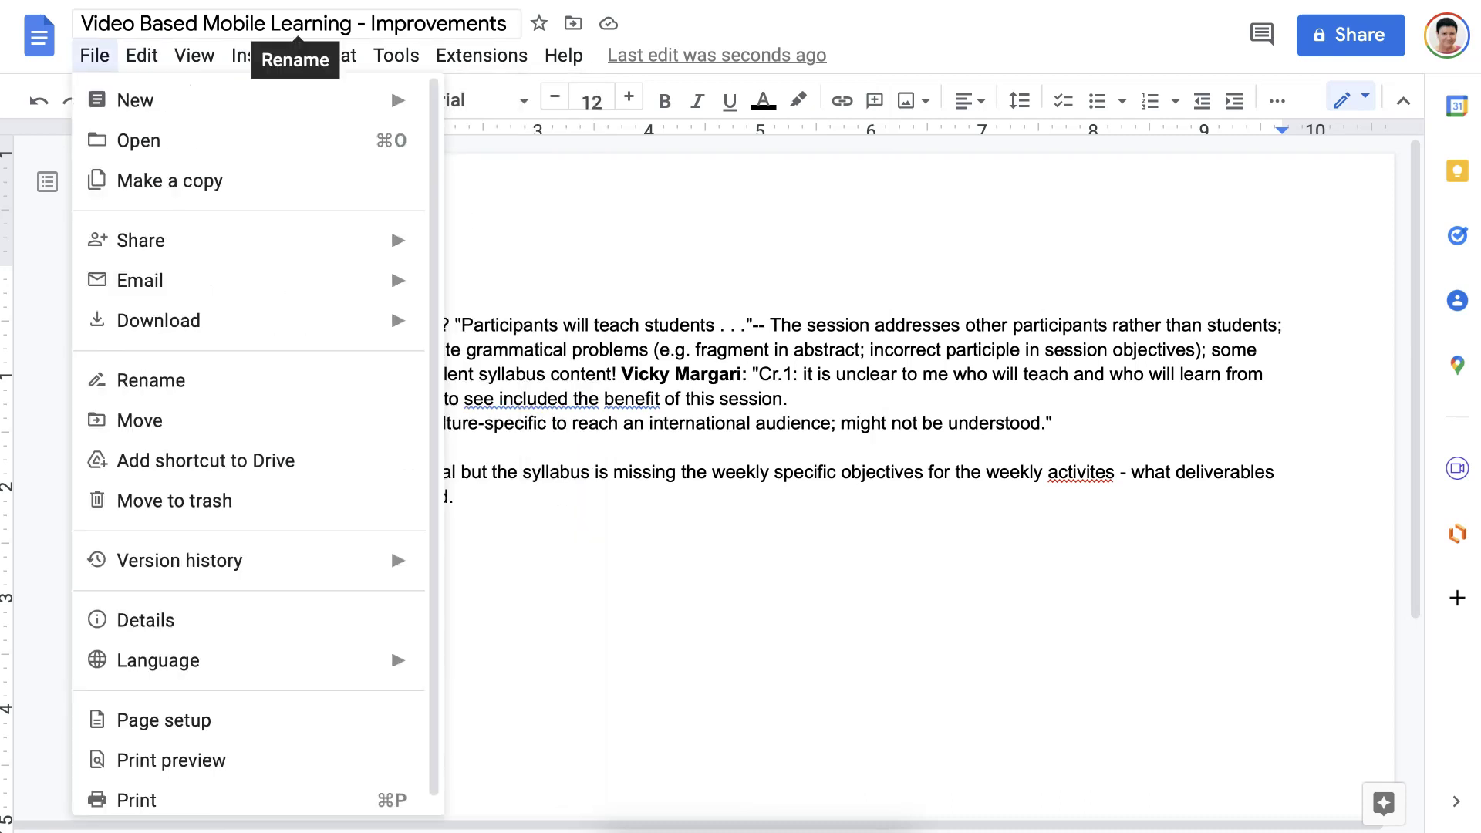
{"action": "key", "text": "Right"}
{"action": "key", "text": "Right"}
{"action": "key", "text": "Up"}
{"action": "key", "text": "Right"}
{"action": "key", "text": "Down"}
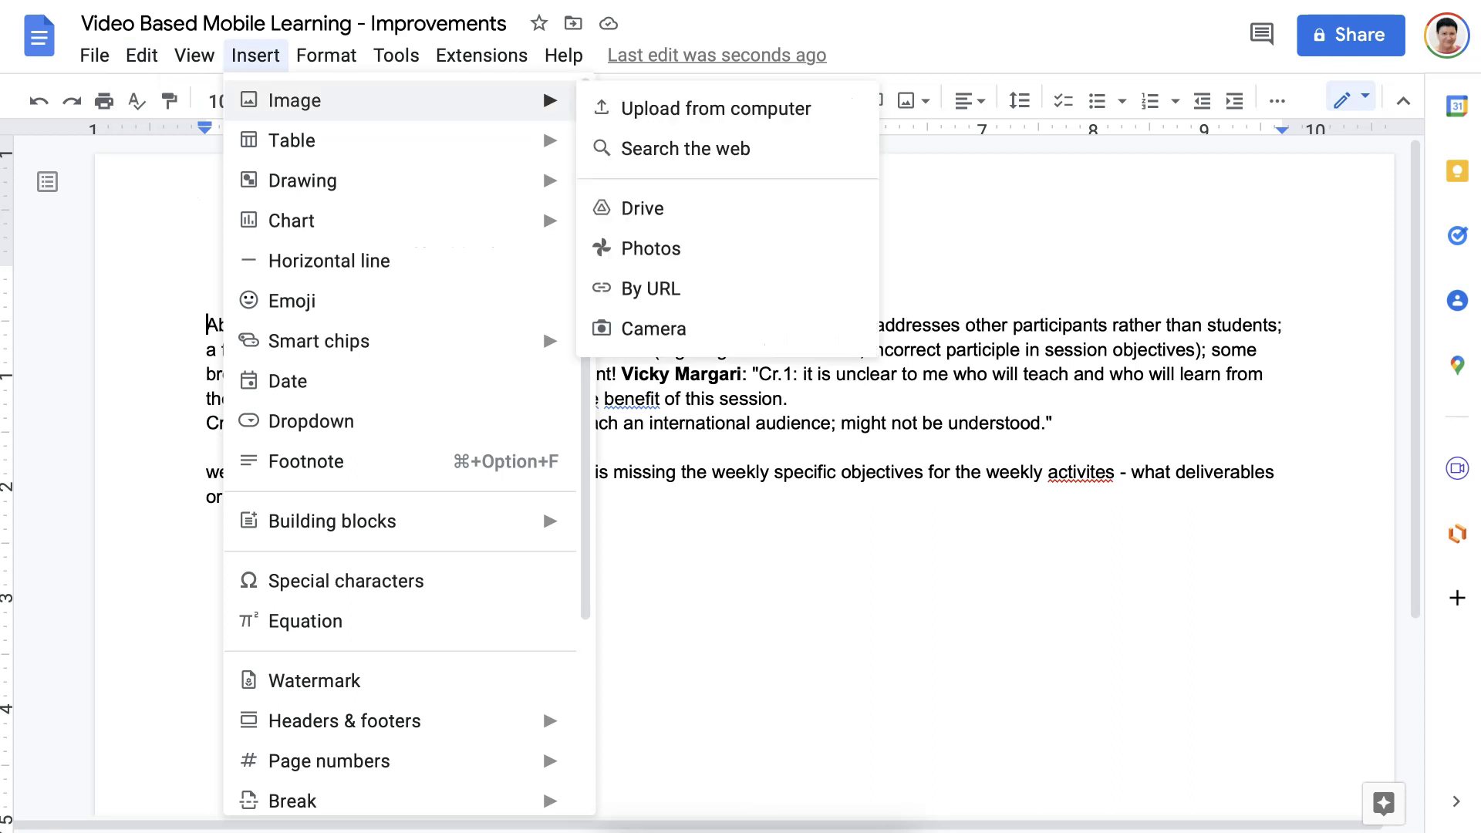
{"action": "key", "text": "Down"}
{"action": "key", "text": "Down"}
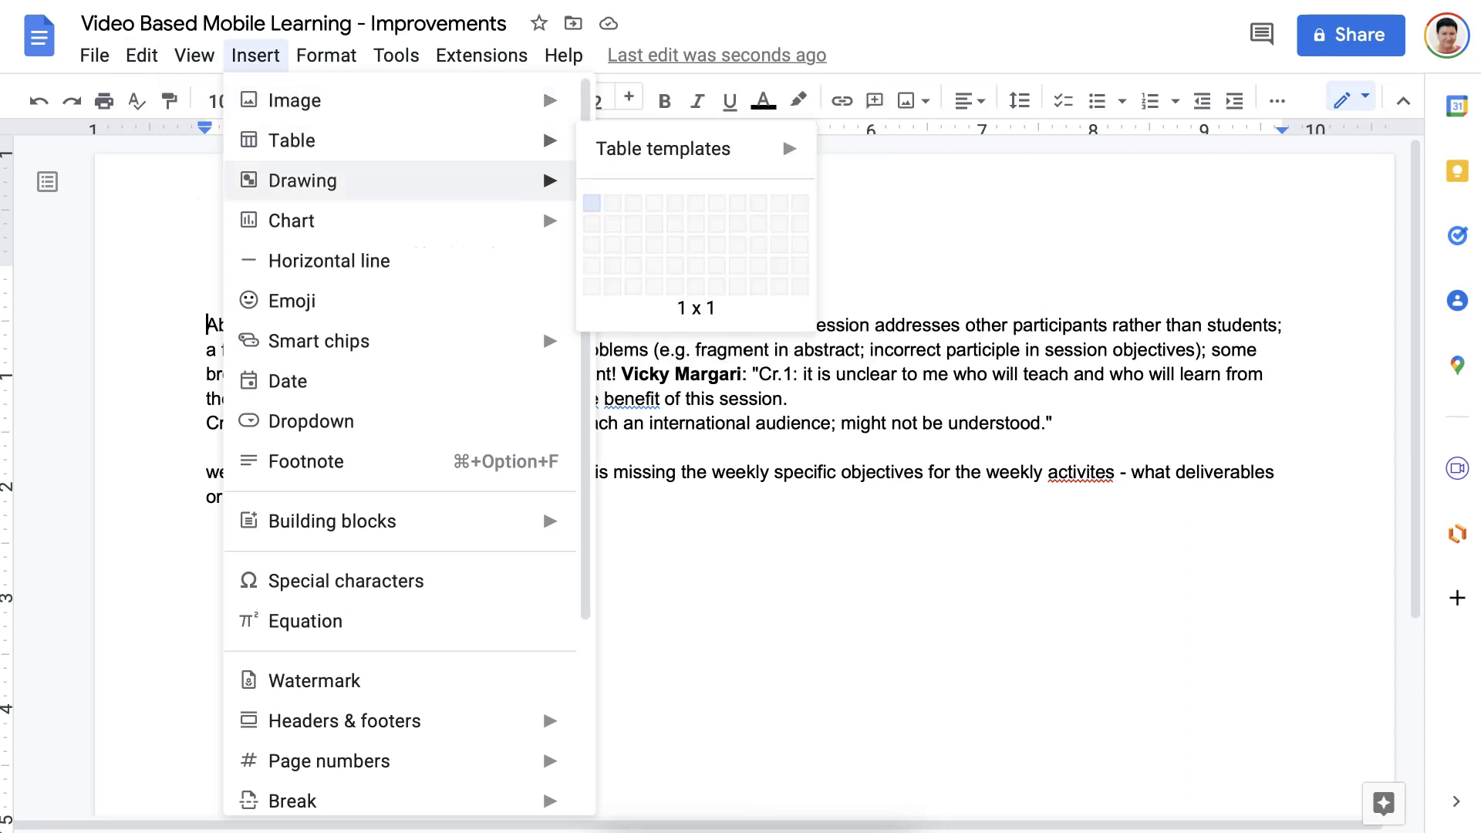
{"action": "key", "text": "Up"}
{"action": "key", "text": "Right"}
{"action": "key", "text": "Down"}
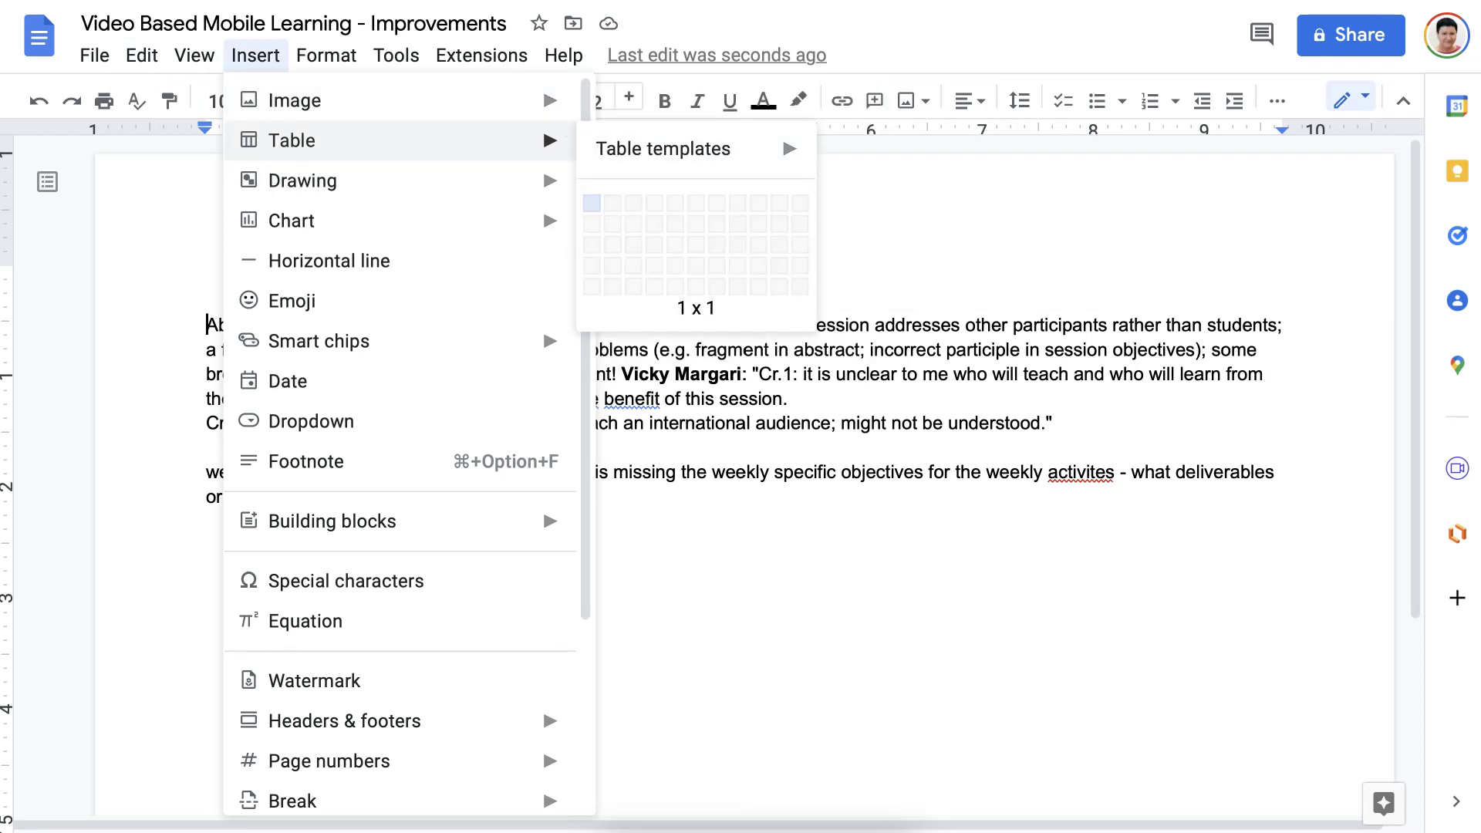
{"action": "key", "text": "Right"}
{"action": "key", "text": "Right"}
{"action": "key", "text": "Left"}
{"action": "key", "text": "Return"}
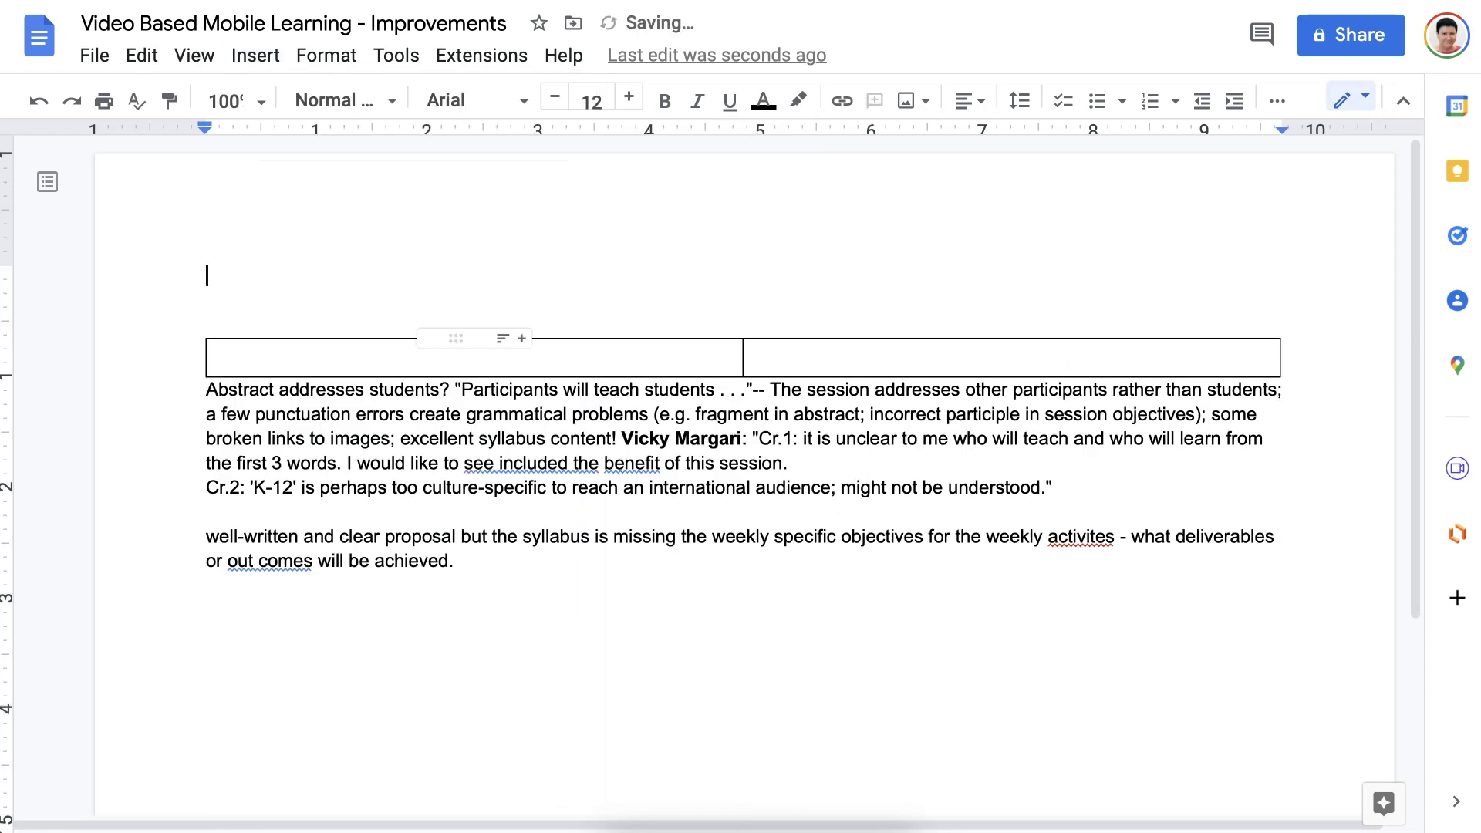
Paste the first review into the left table cell and delete its duplicate below.
{"action": "left_click_drag", "start_coordinate": [207, 390], "coordinate": [1064, 488]}
{"action": "key", "text": "ctrl+c"}
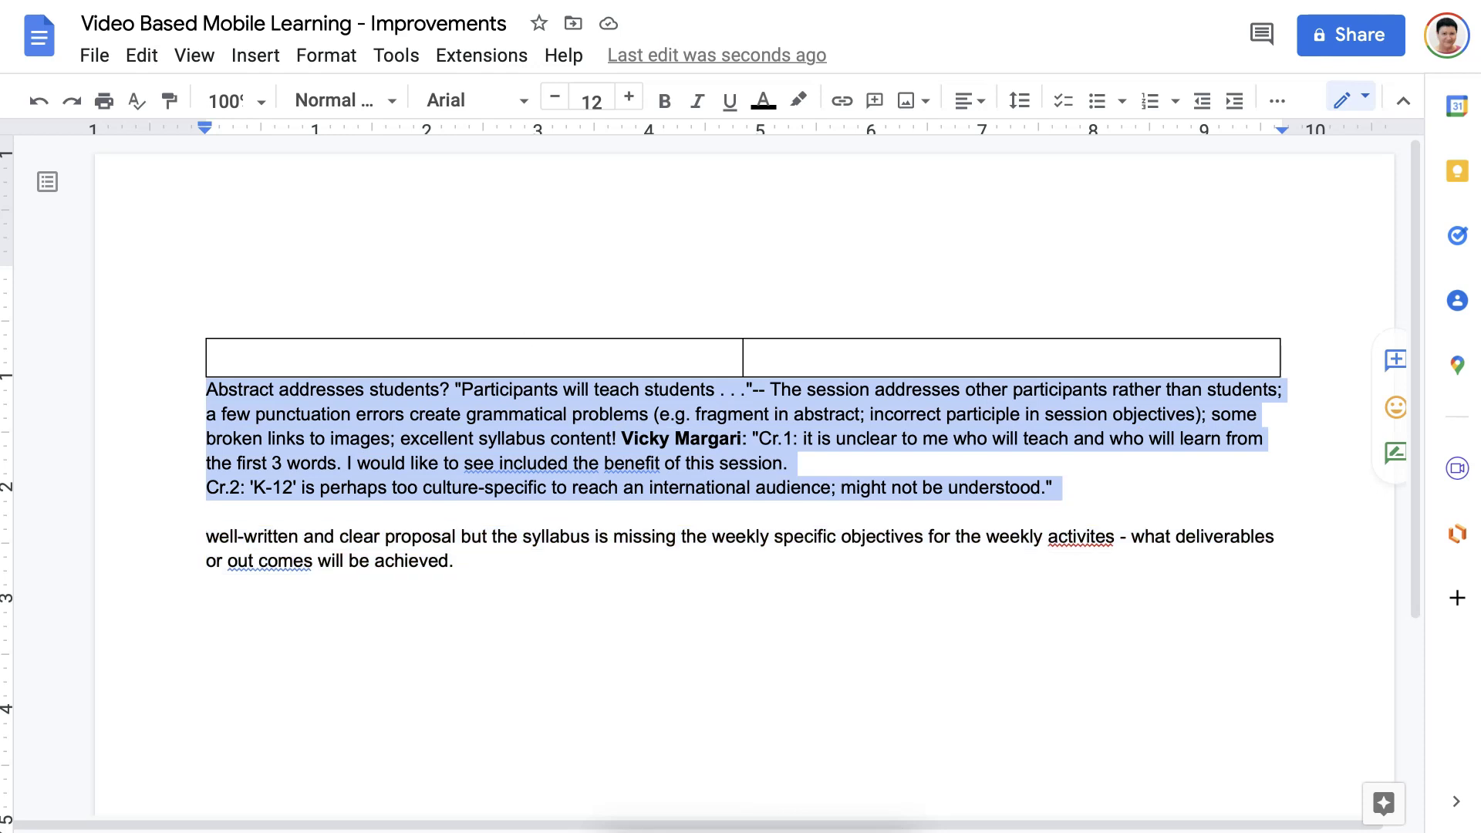
{"action": "left_click", "coordinate": [467, 358]}
{"action": "key", "text": "ctrl+v"}
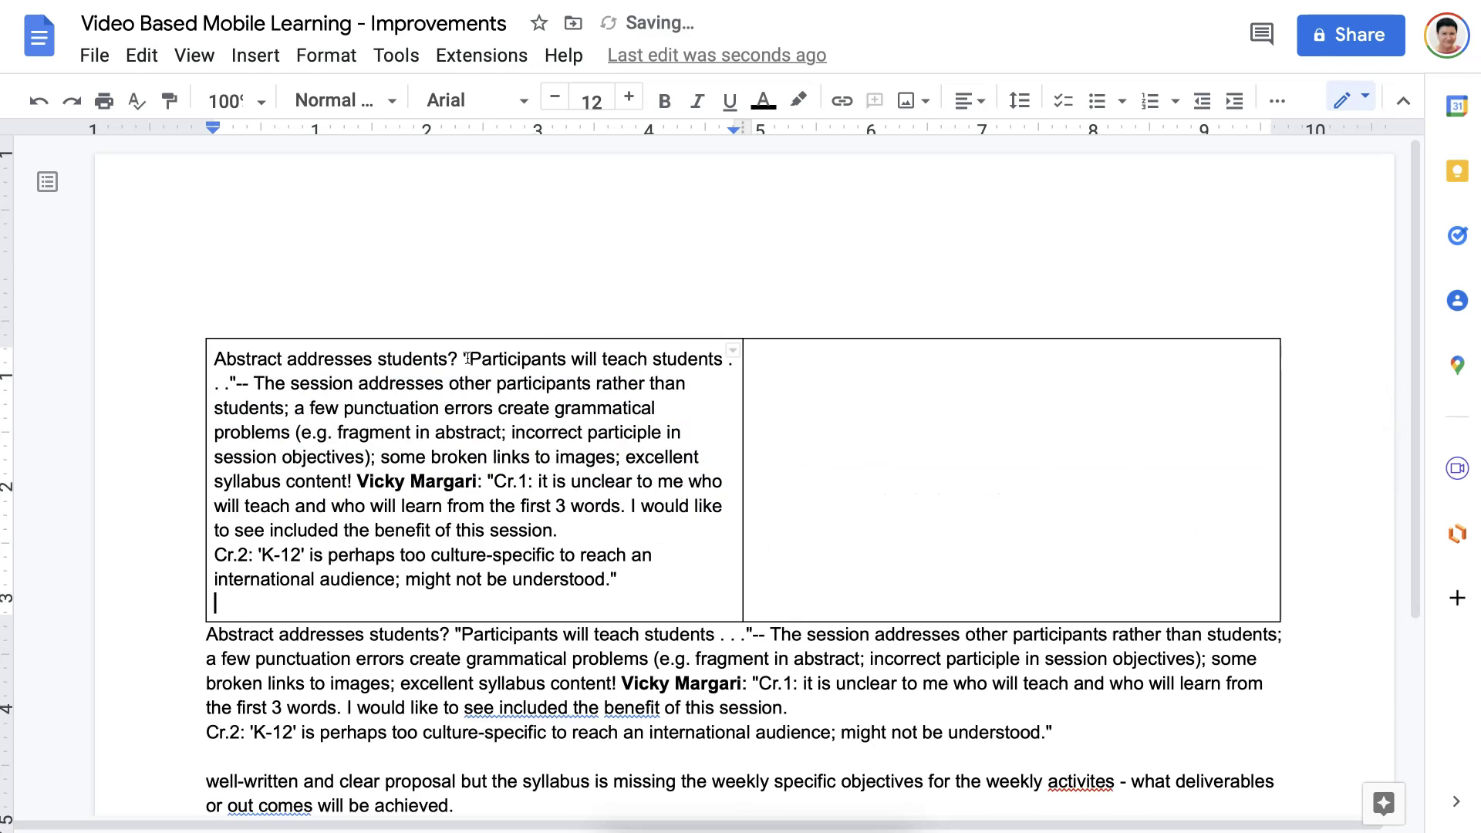
{"action": "key", "text": "Down"}
{"action": "key", "text": "alt+shift+Right"}
{"action": "key", "text": "alt+shift+Right"}
{"action": "key", "text": "alt+shift+Right"}
{"action": "key", "text": "alt+shift+Right"}
{"action": "key", "text": "alt+shift+Right"}
{"action": "key", "text": "alt+shift+Right"}
{"action": "key", "text": "alt+shift+Right"}
{"action": "key", "text": "alt+shift+Right"}
{"action": "key", "text": "alt+shift+Right"}
{"action": "key", "text": "alt+shift+Right"}
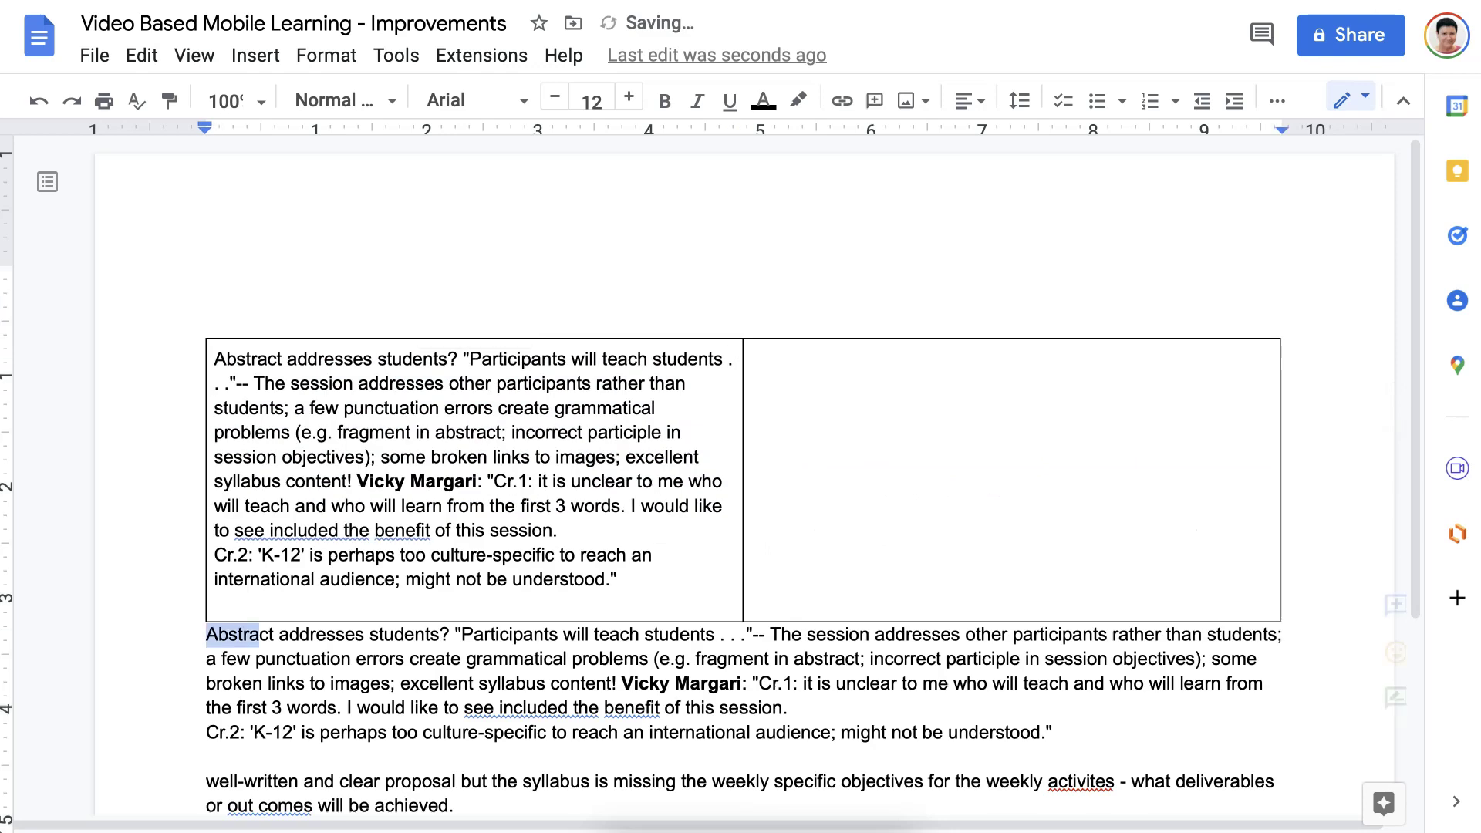
{"action": "key", "text": "shift+Down"}
{"action": "key", "text": "shift+Down"}
{"action": "key", "text": "shift+Down"}
{"action": "key", "text": "shift+Down"}
{"action": "key", "text": "BackSpace"}
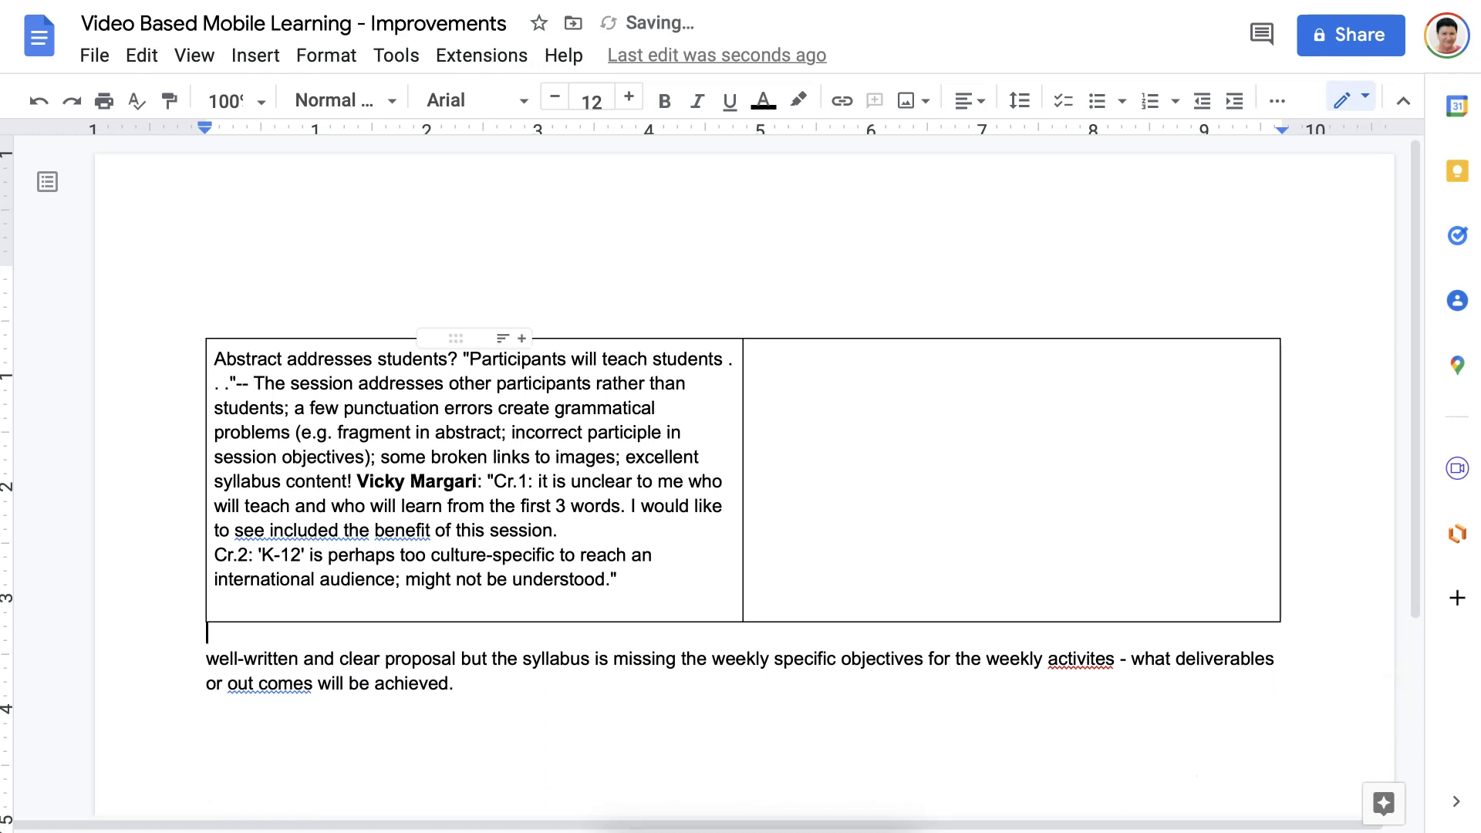
Move the second review into the right table cell and delete the leftover copy.
{"action": "left_click_drag", "start_coordinate": [206, 659], "coordinate": [482, 698]}
{"action": "key", "text": "ctrl+c"}
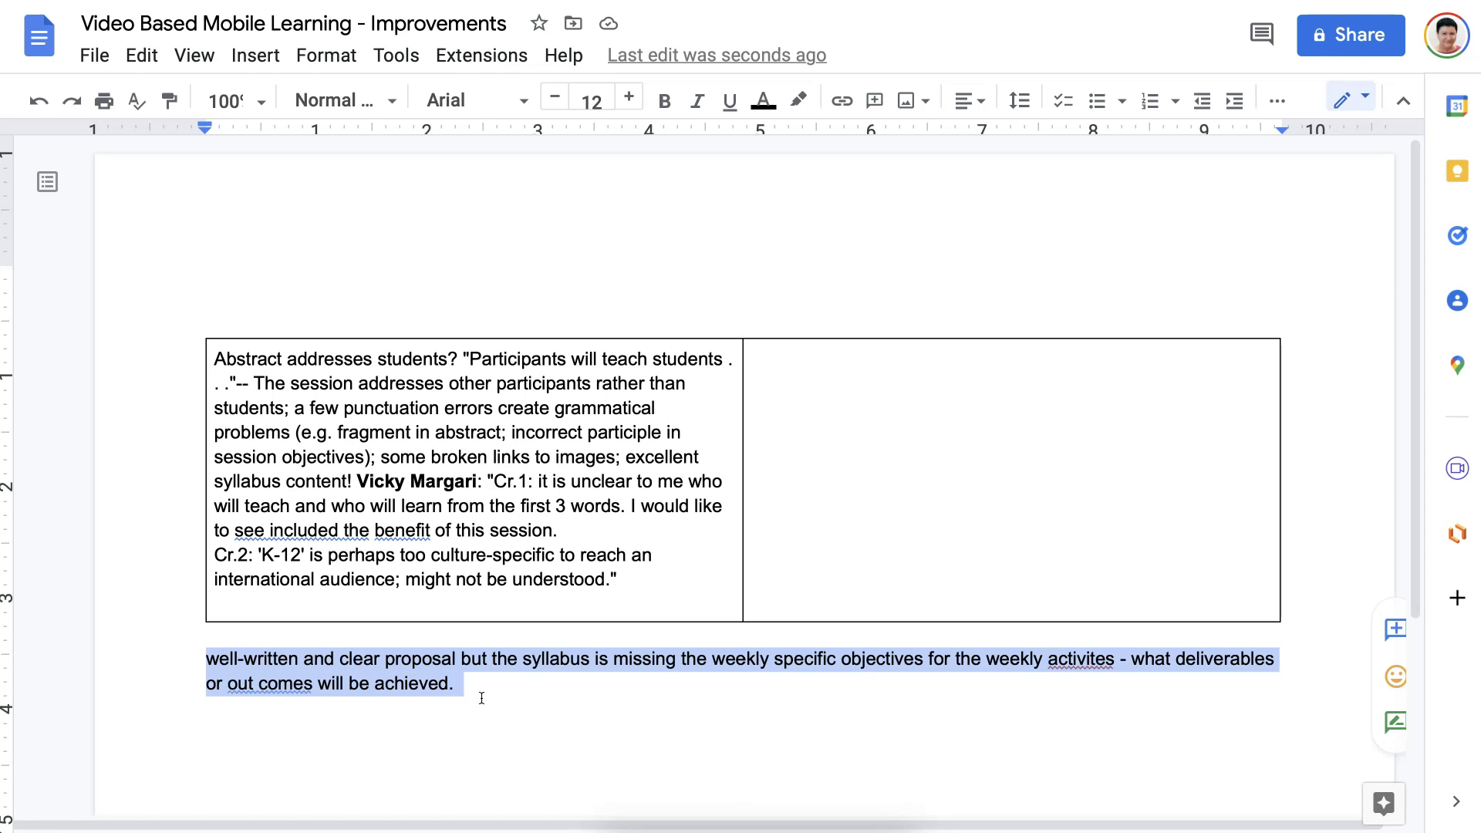
{"action": "left_click", "coordinate": [784, 357]}
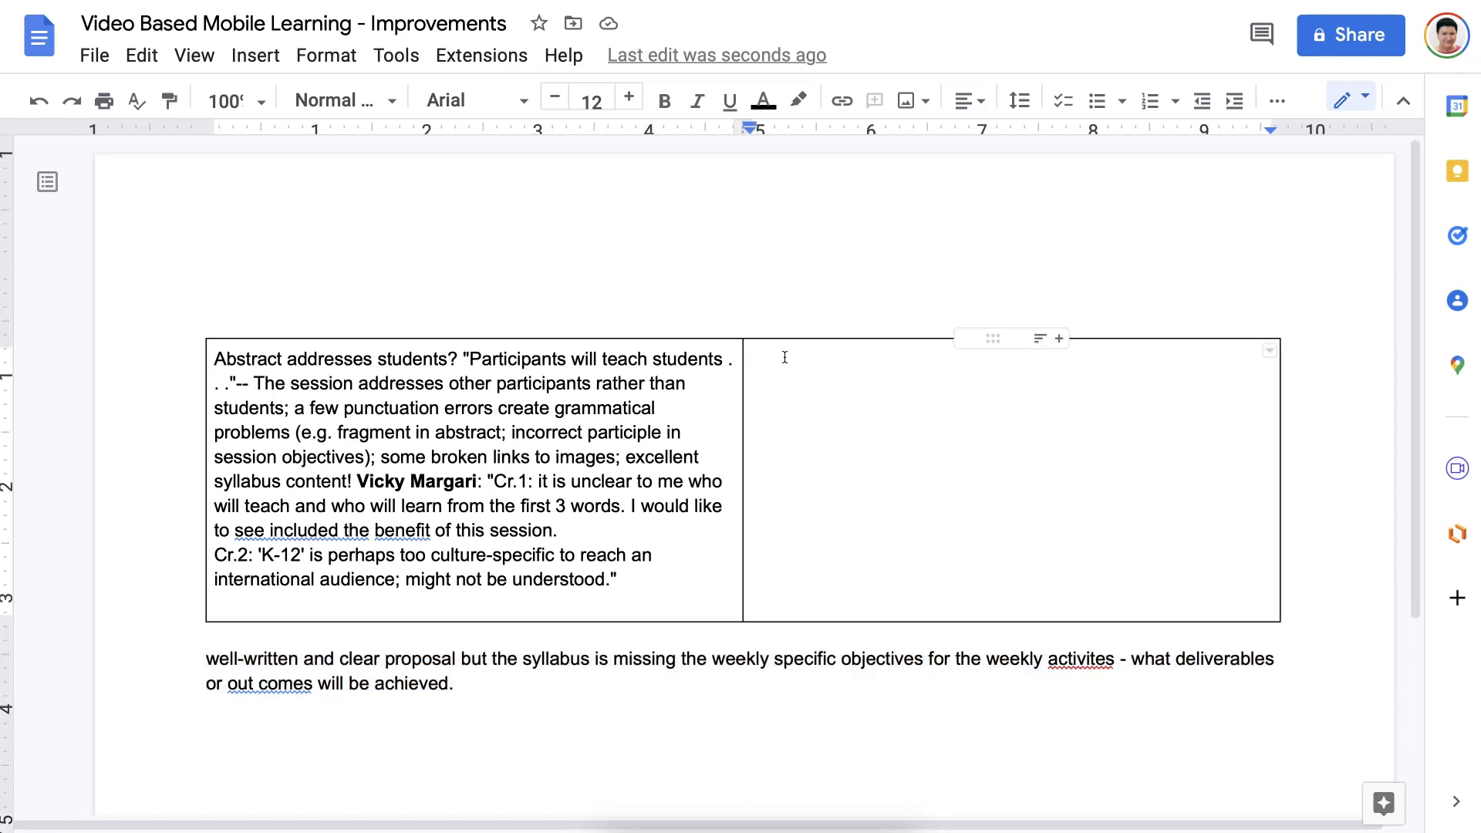
{"action": "key", "text": "ctrl+v"}
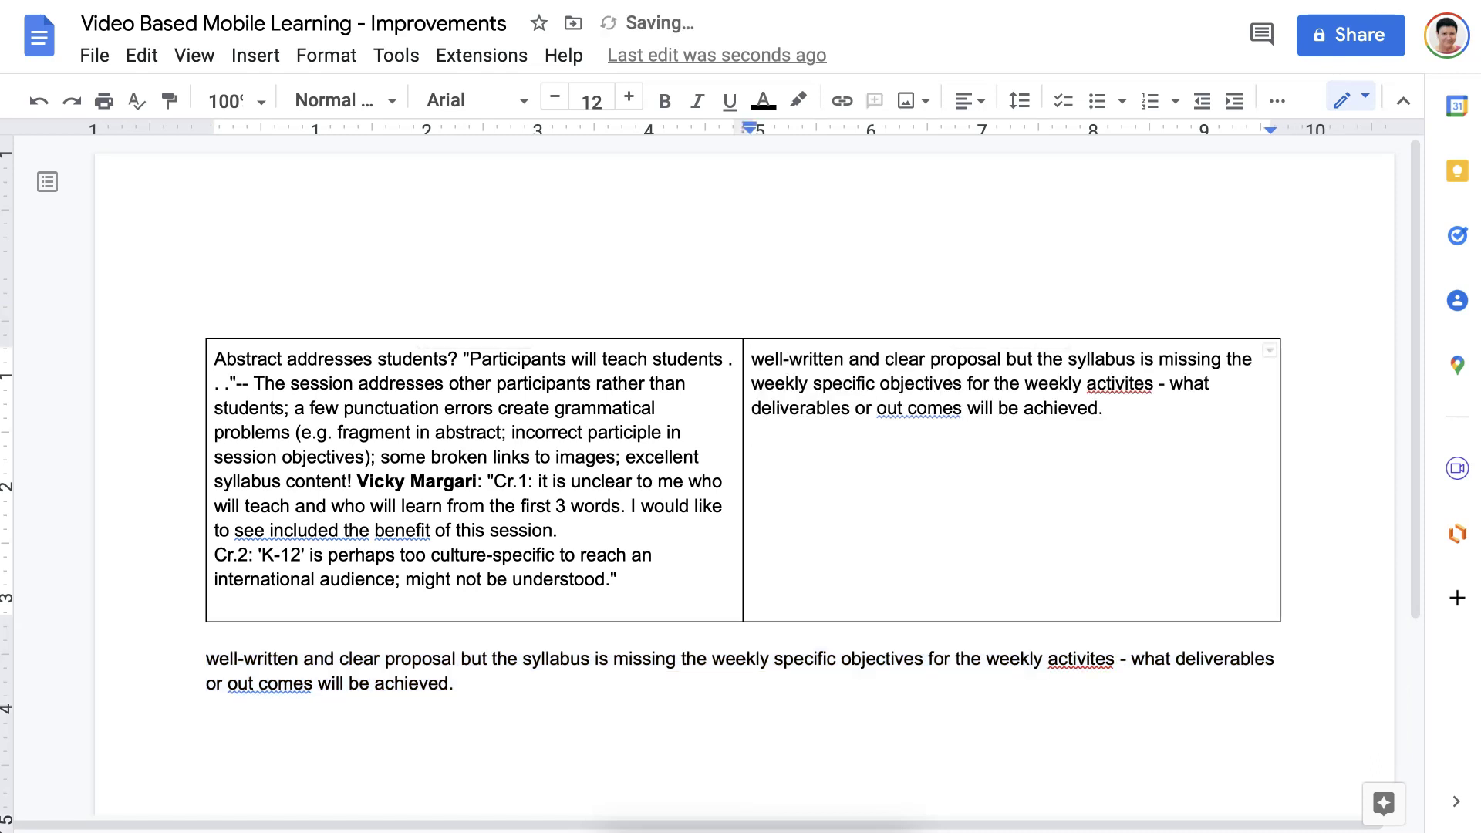
{"action": "left_click_drag", "start_coordinate": [339, 658], "coordinate": [206, 659]}
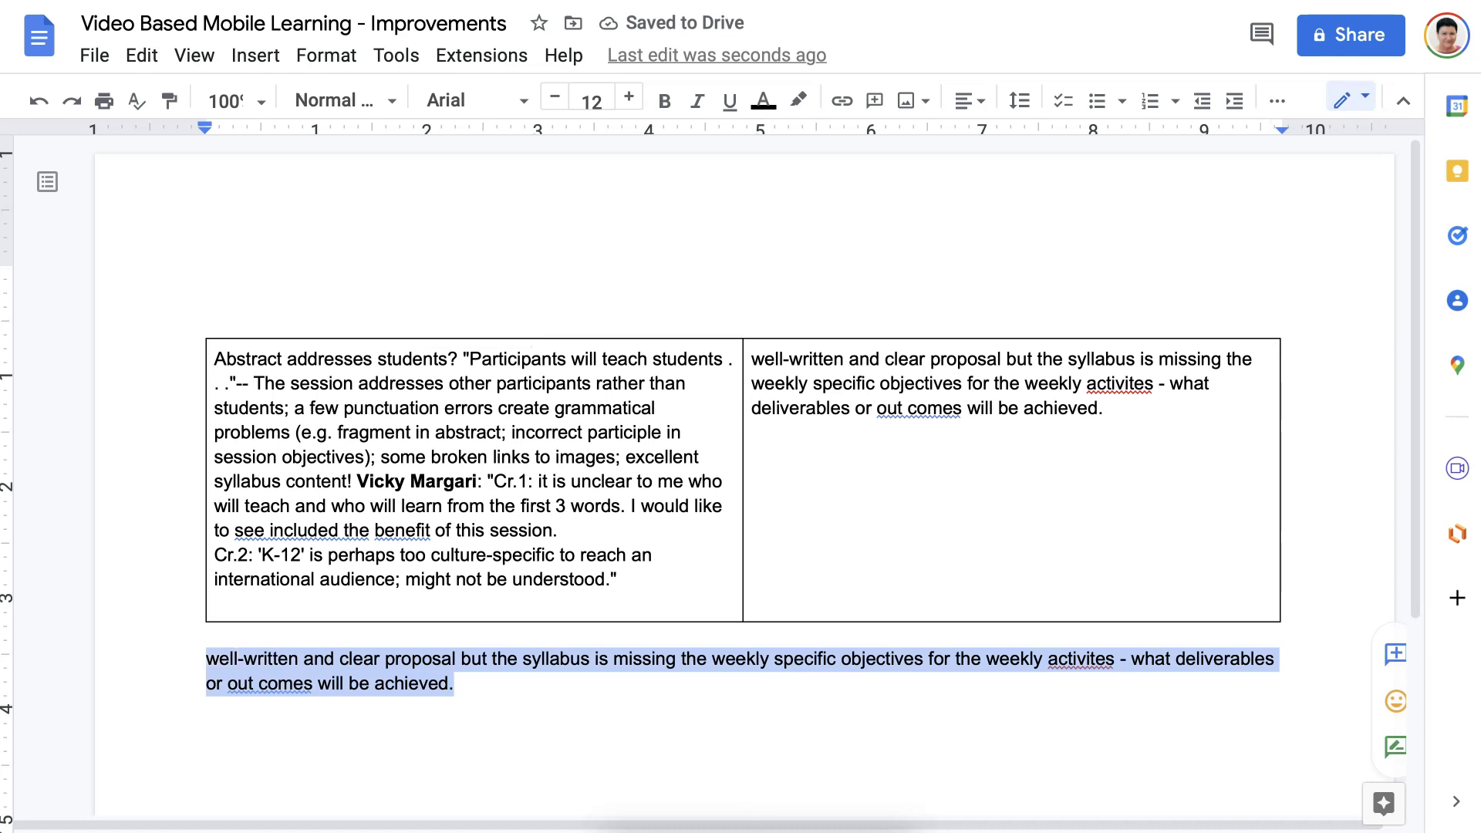
{"action": "key", "text": "BackSpace"}
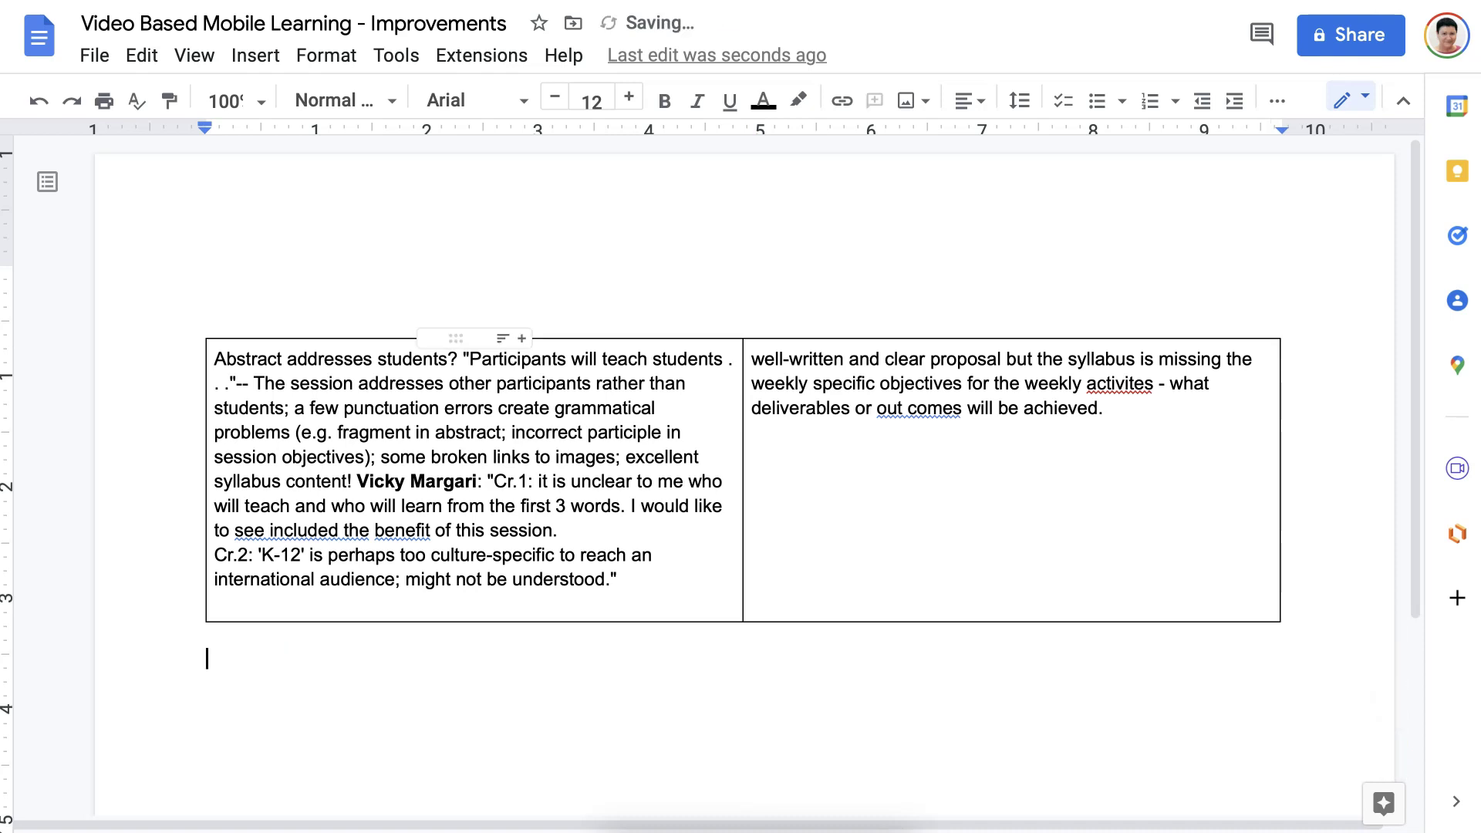
{"action": "left_click", "coordinate": [376, 344]}
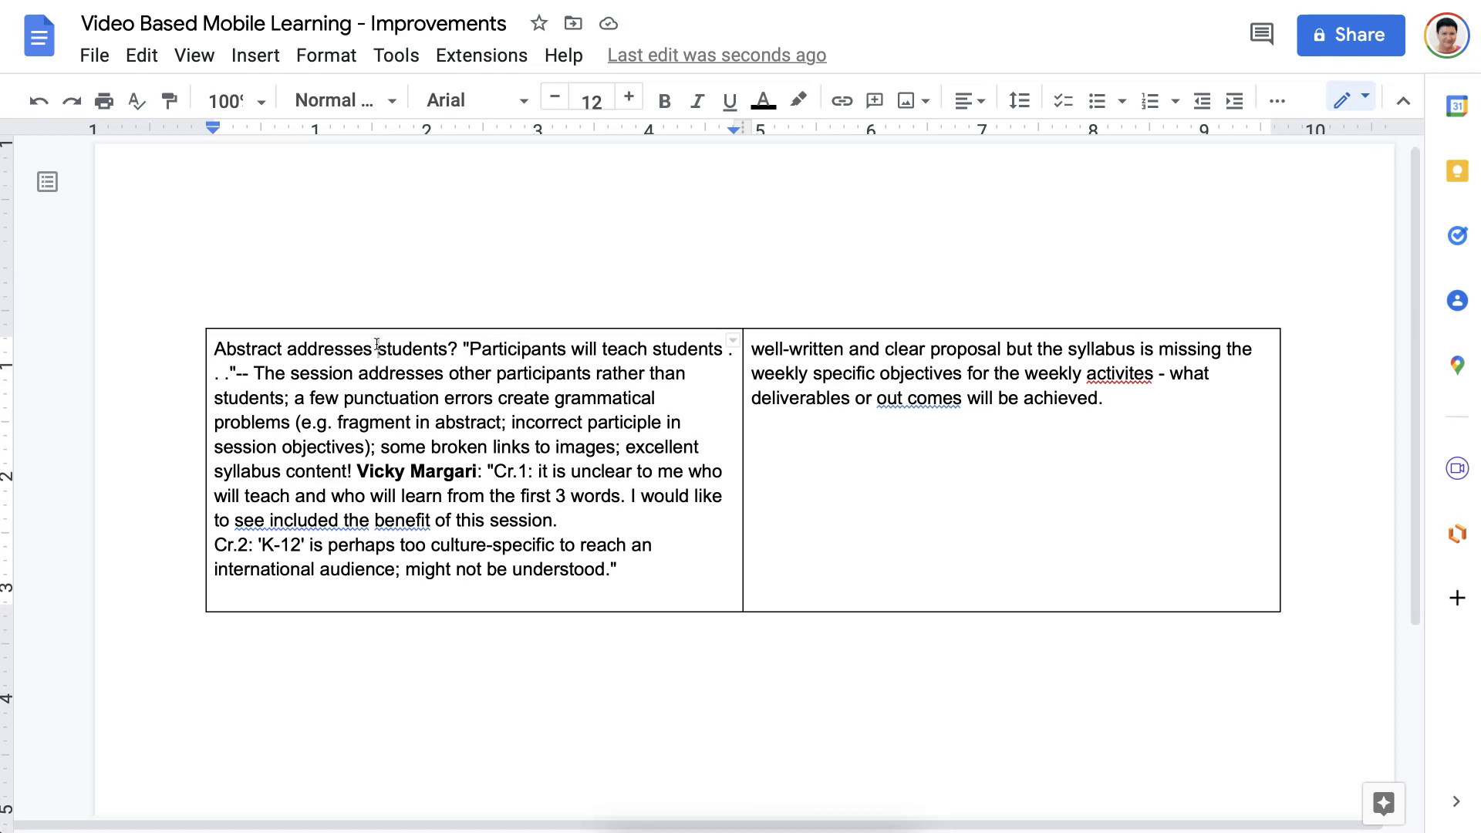
Insert a row above the reviews and type 'Items to Improve' in its left cell.
{"action": "right_click", "coordinate": [376, 344]}
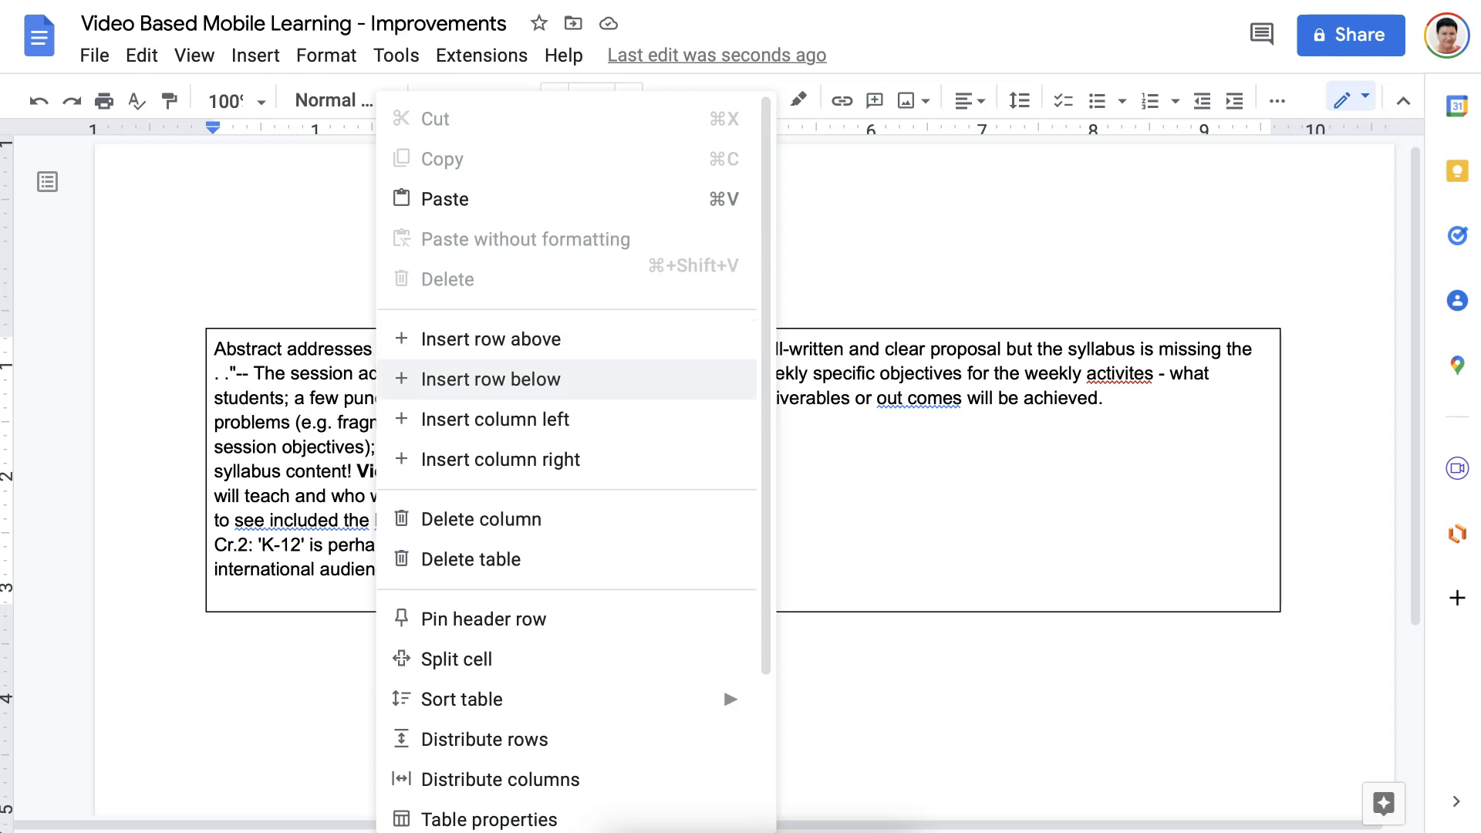
{"action": "left_click", "coordinate": [491, 339]}
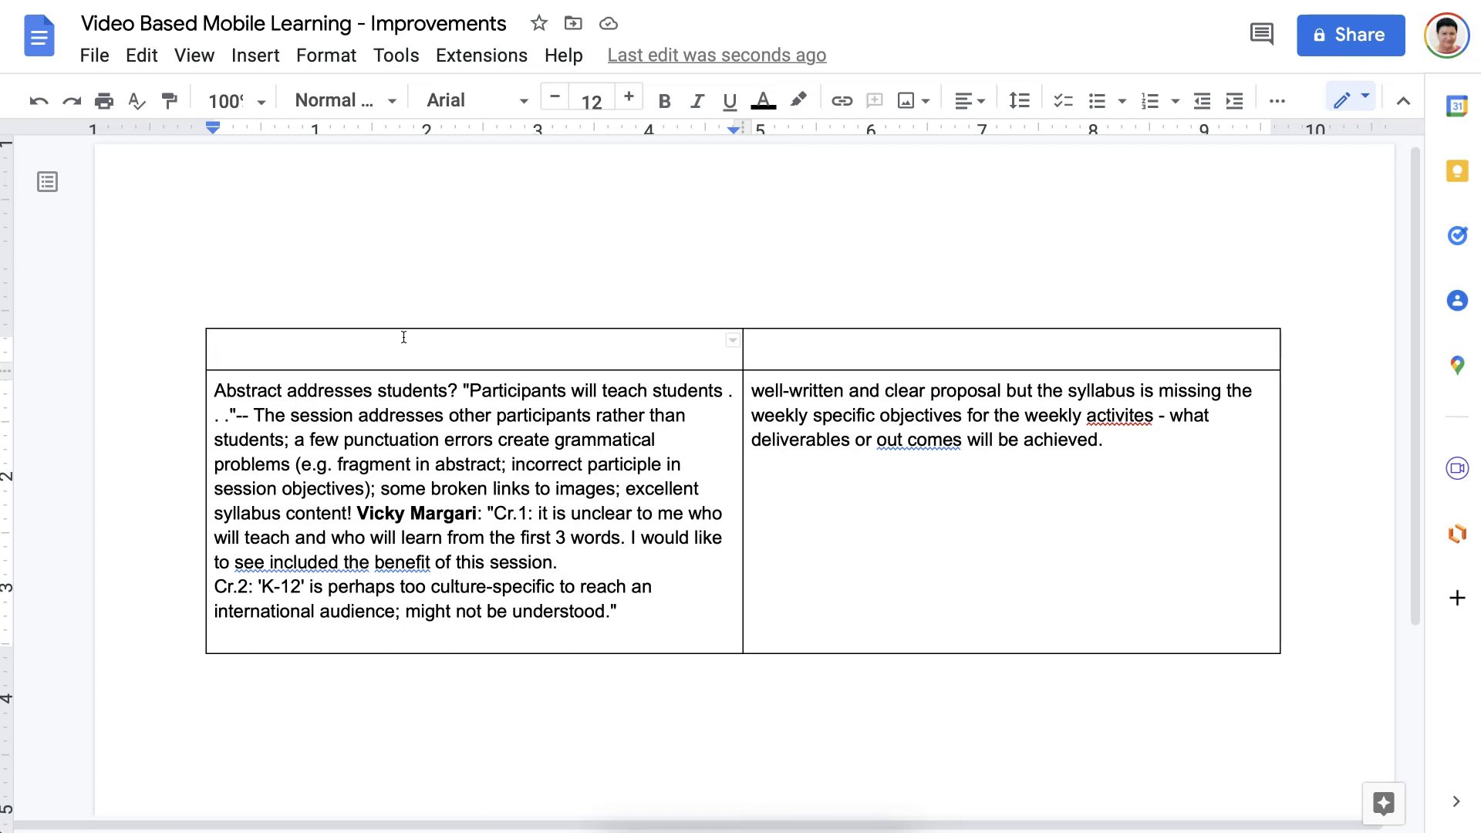
{"action": "type", "text": "Items to Improve"}
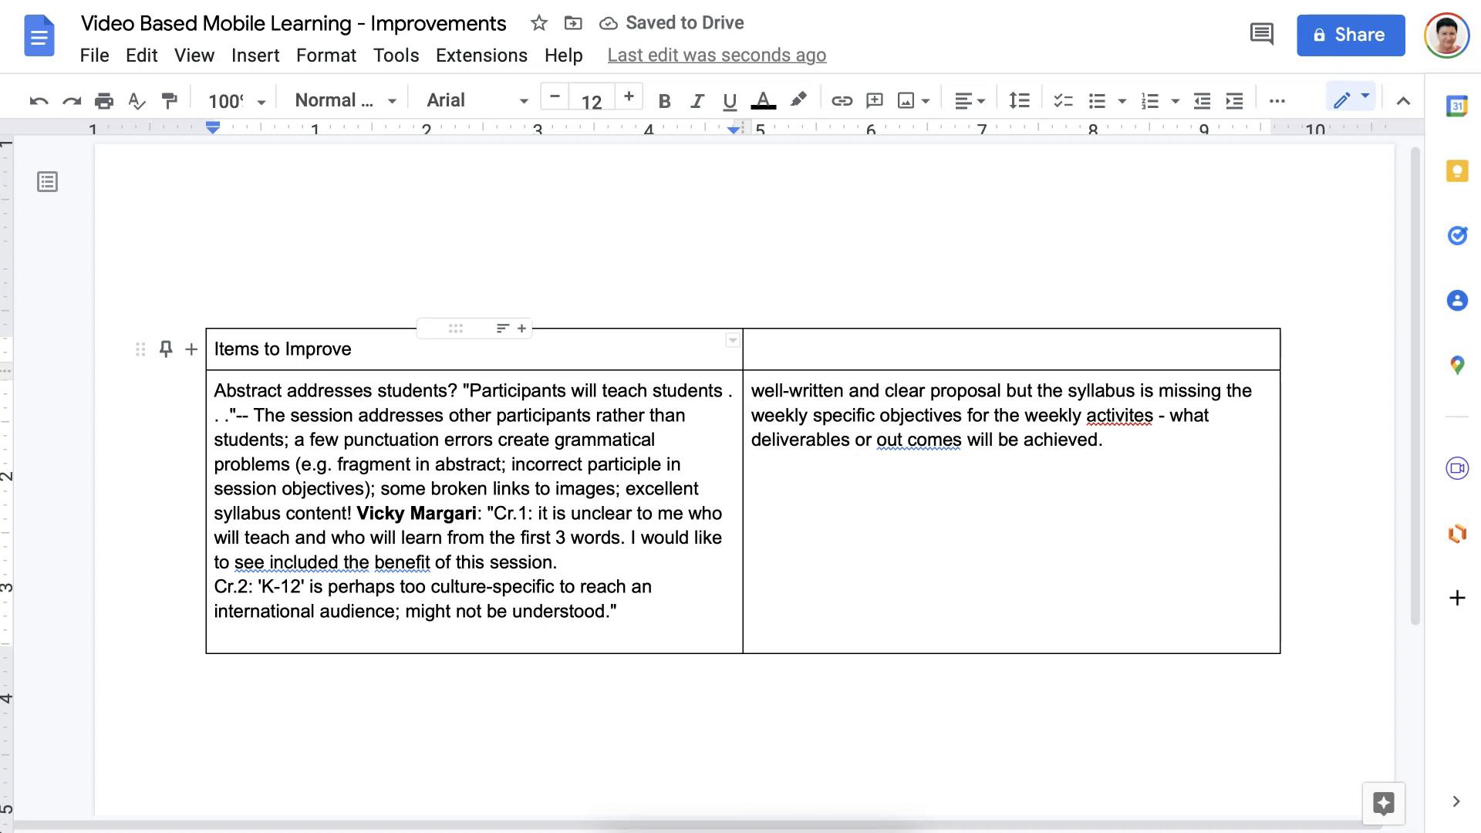
{"action": "left_click_drag", "start_coordinate": [353, 349], "coordinate": [1003, 351]}
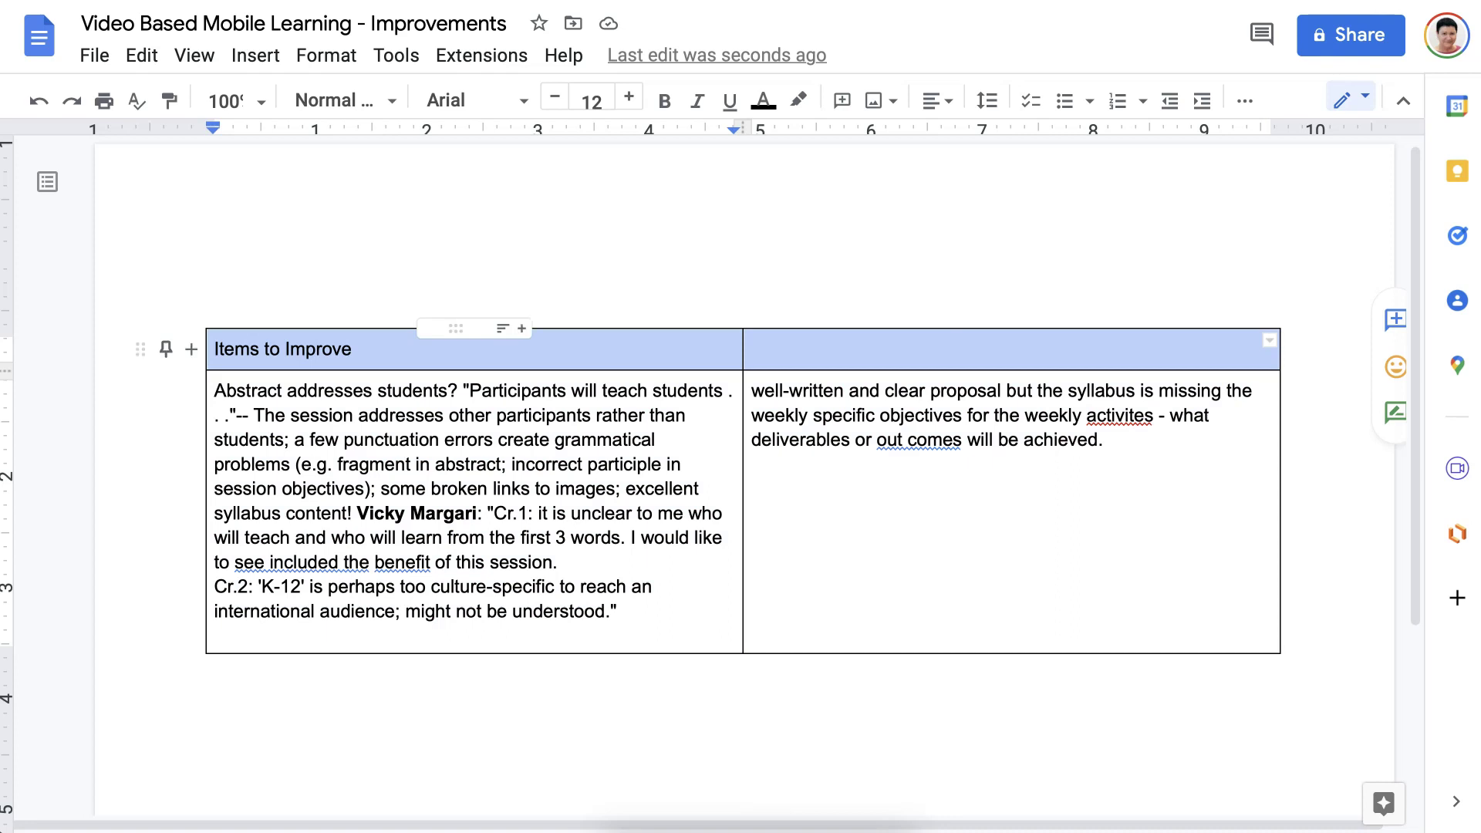
Merge the two top-row cells into a single header cell.
{"action": "scroll", "coordinate": [688, 344], "scroll_direction": "down", "scroll_amount": 1}
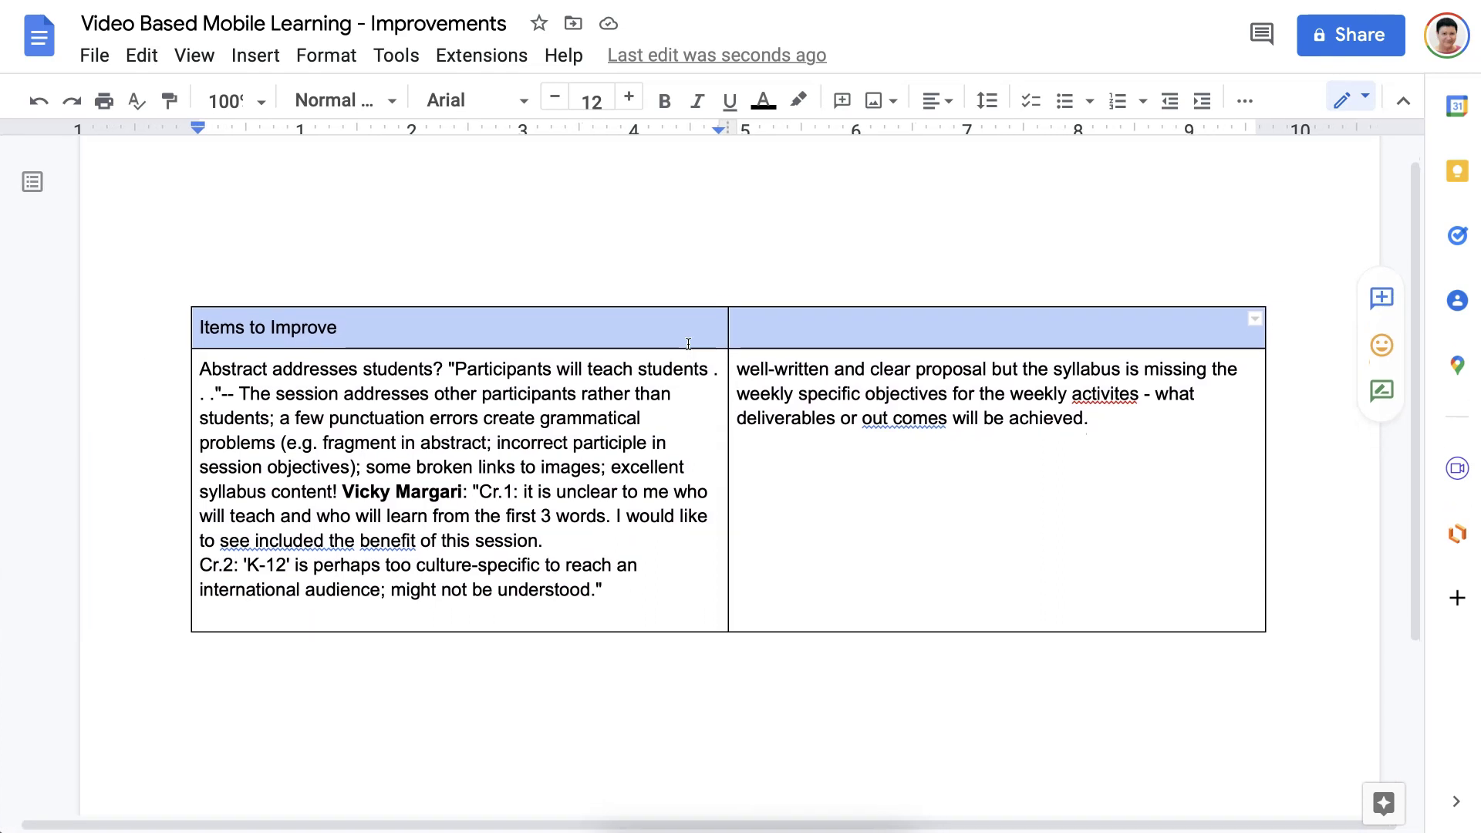
{"action": "right_click", "coordinate": [689, 347]}
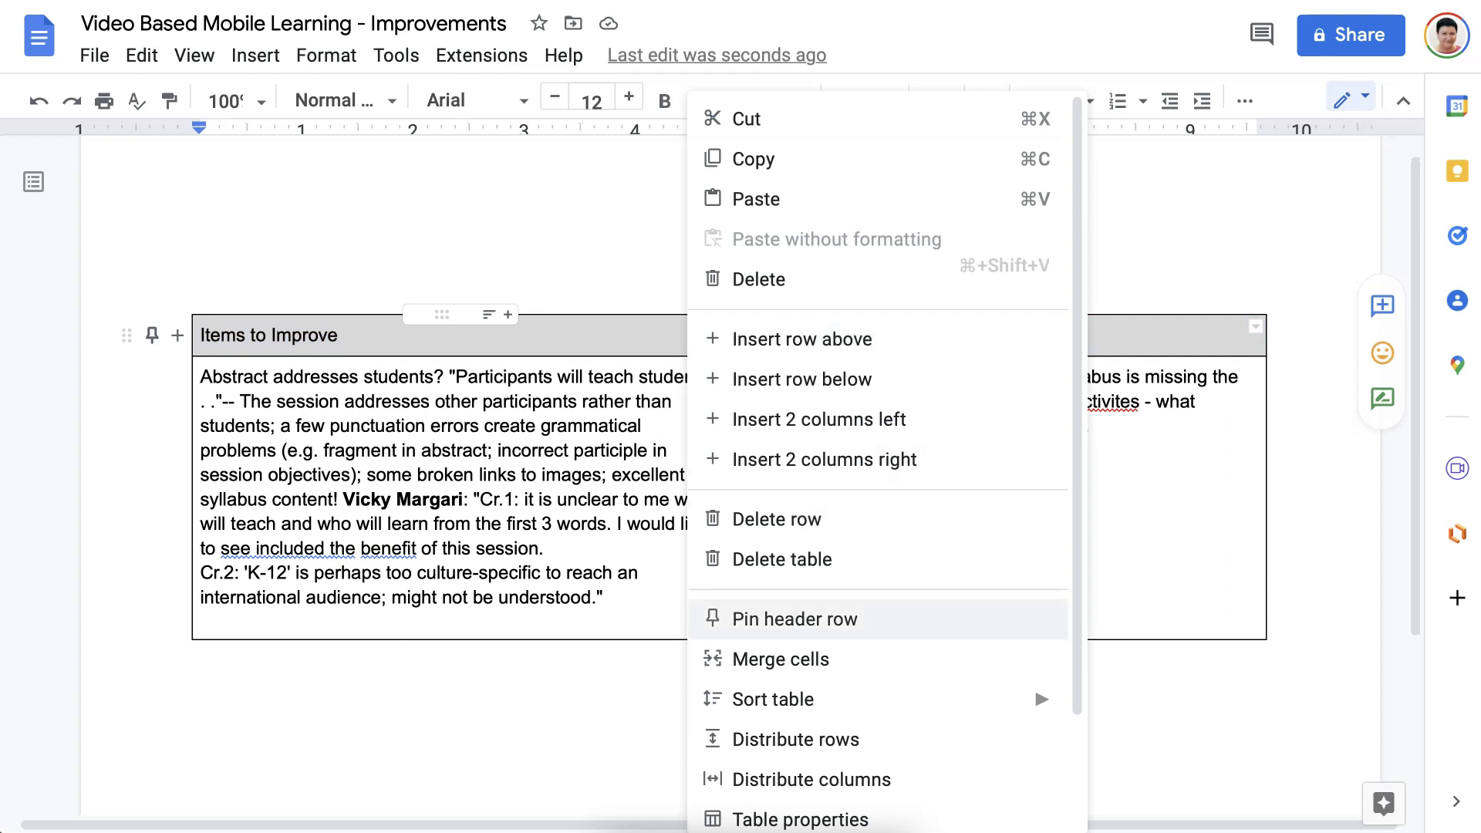
{"action": "left_click", "coordinate": [781, 660]}
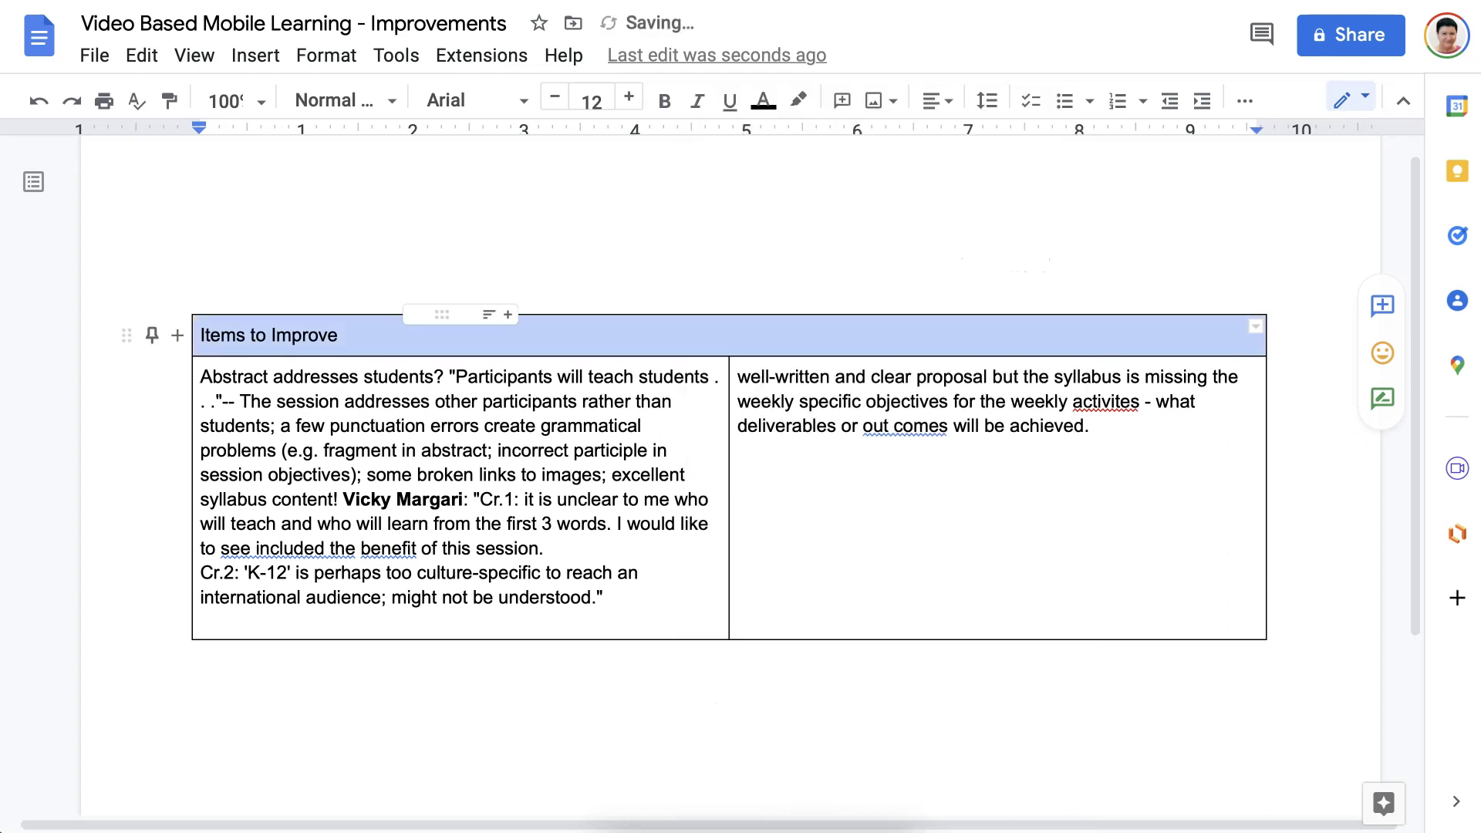
{"action": "left_click", "coordinate": [339, 335]}
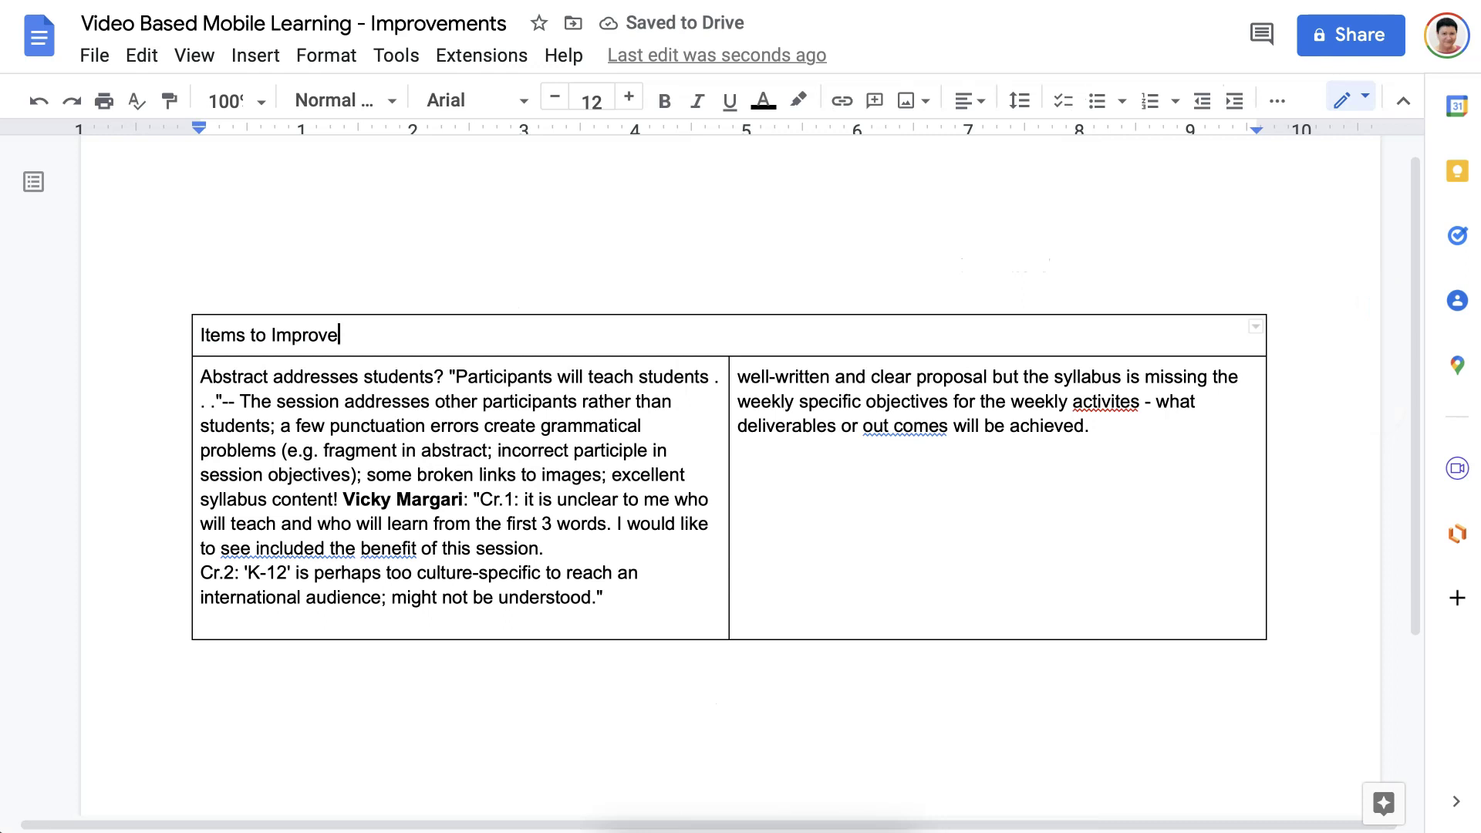
Center the 'Items to Improve' header and enlarge it to 16 pt.
{"action": "scroll", "coordinate": [248, 142], "scroll_direction": "up", "scroll_amount": 1}
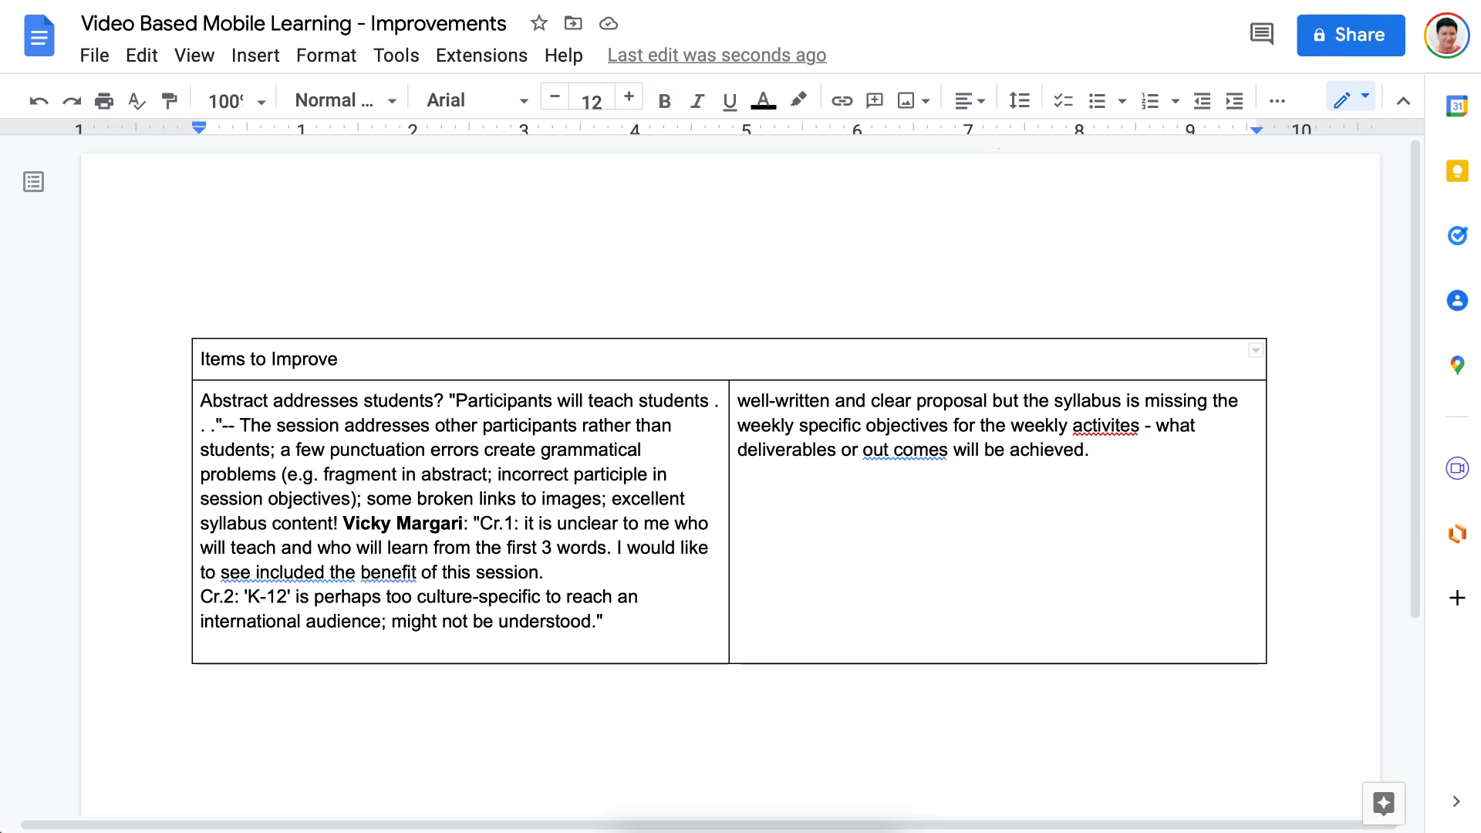
{"action": "left_click_drag", "start_coordinate": [339, 359], "coordinate": [153, 358]}
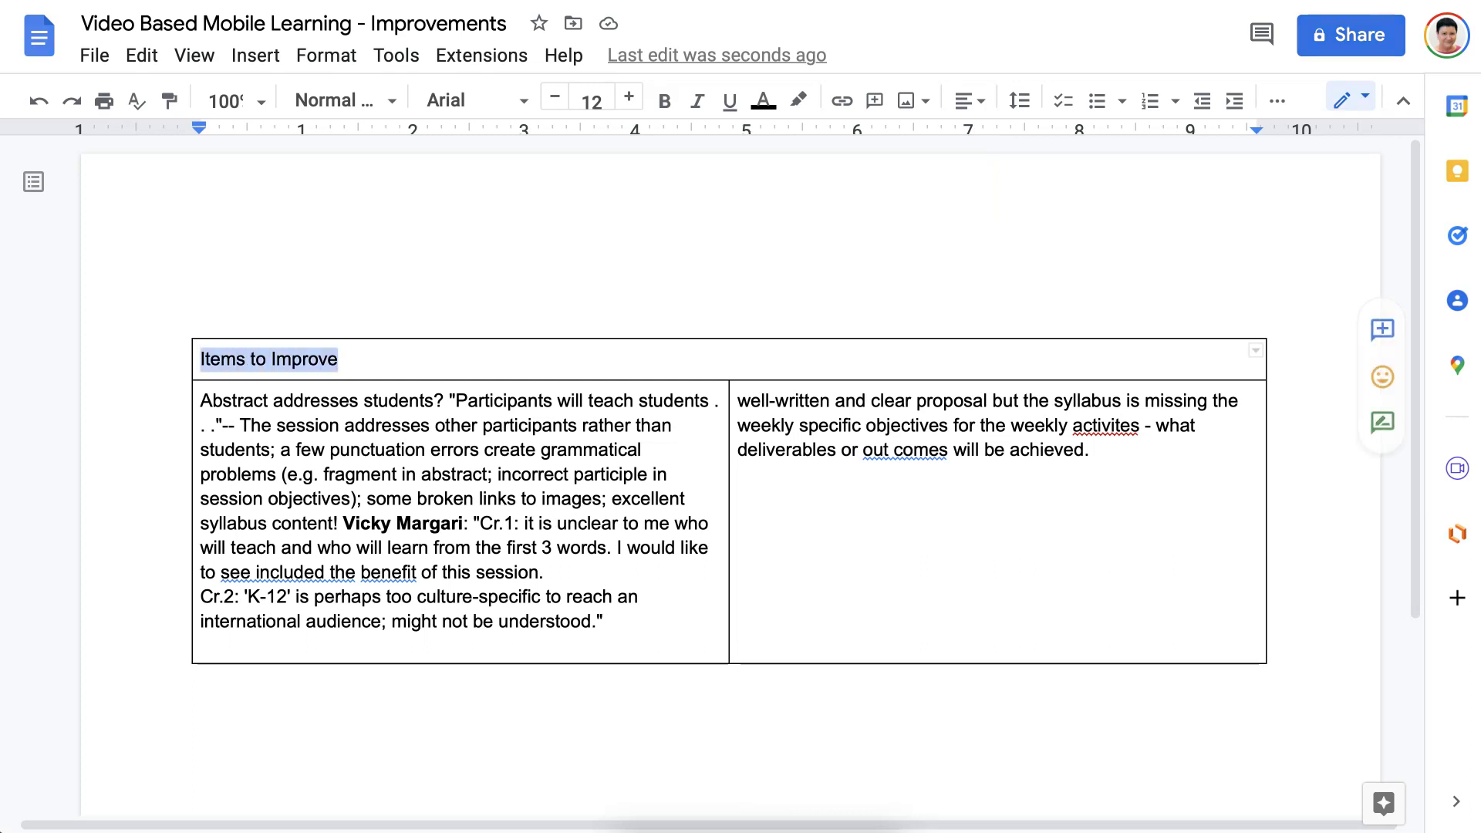
{"action": "left_click", "coordinate": [969, 101]}
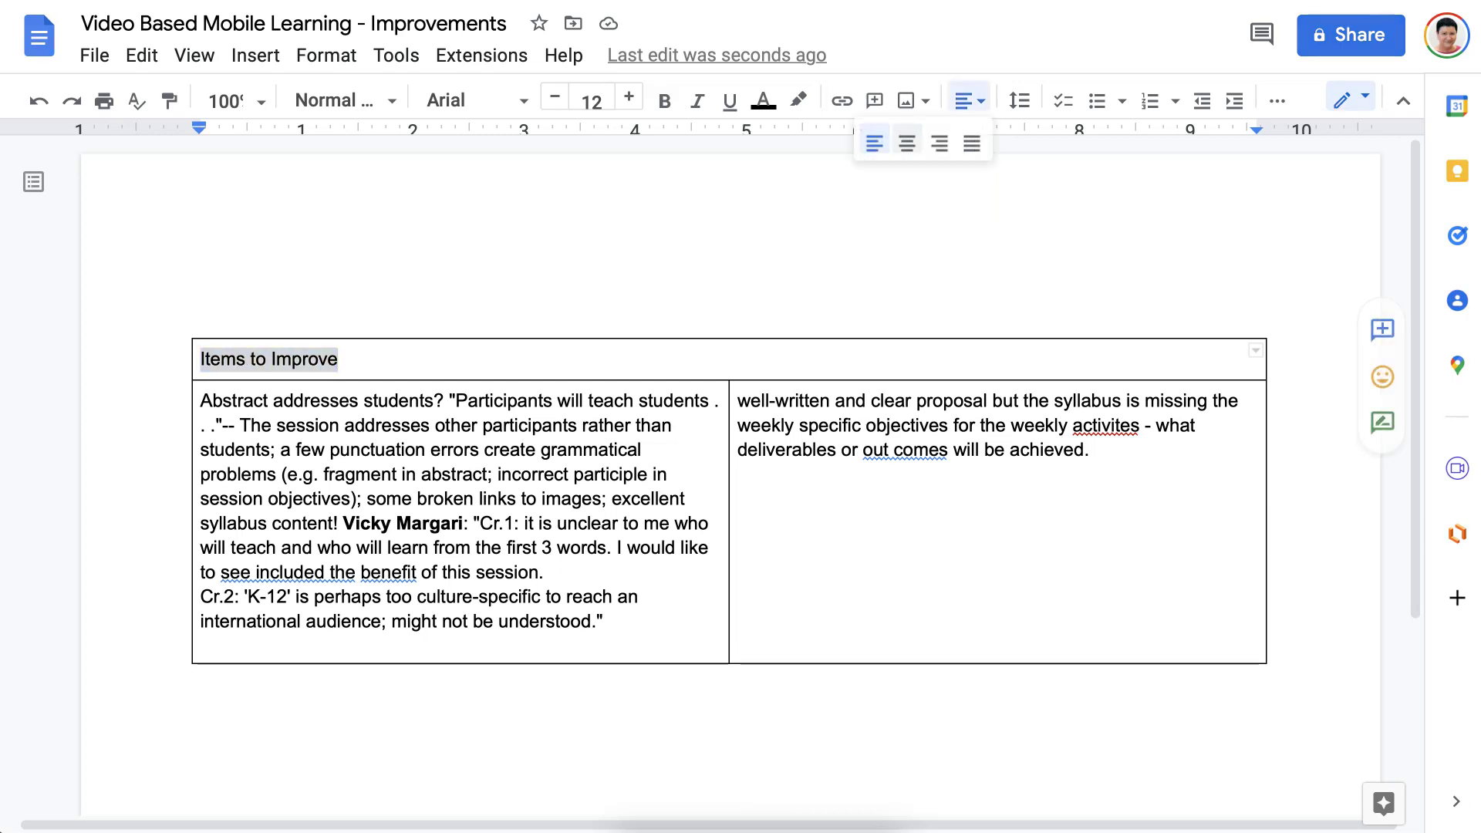
{"action": "left_click", "coordinate": [907, 142]}
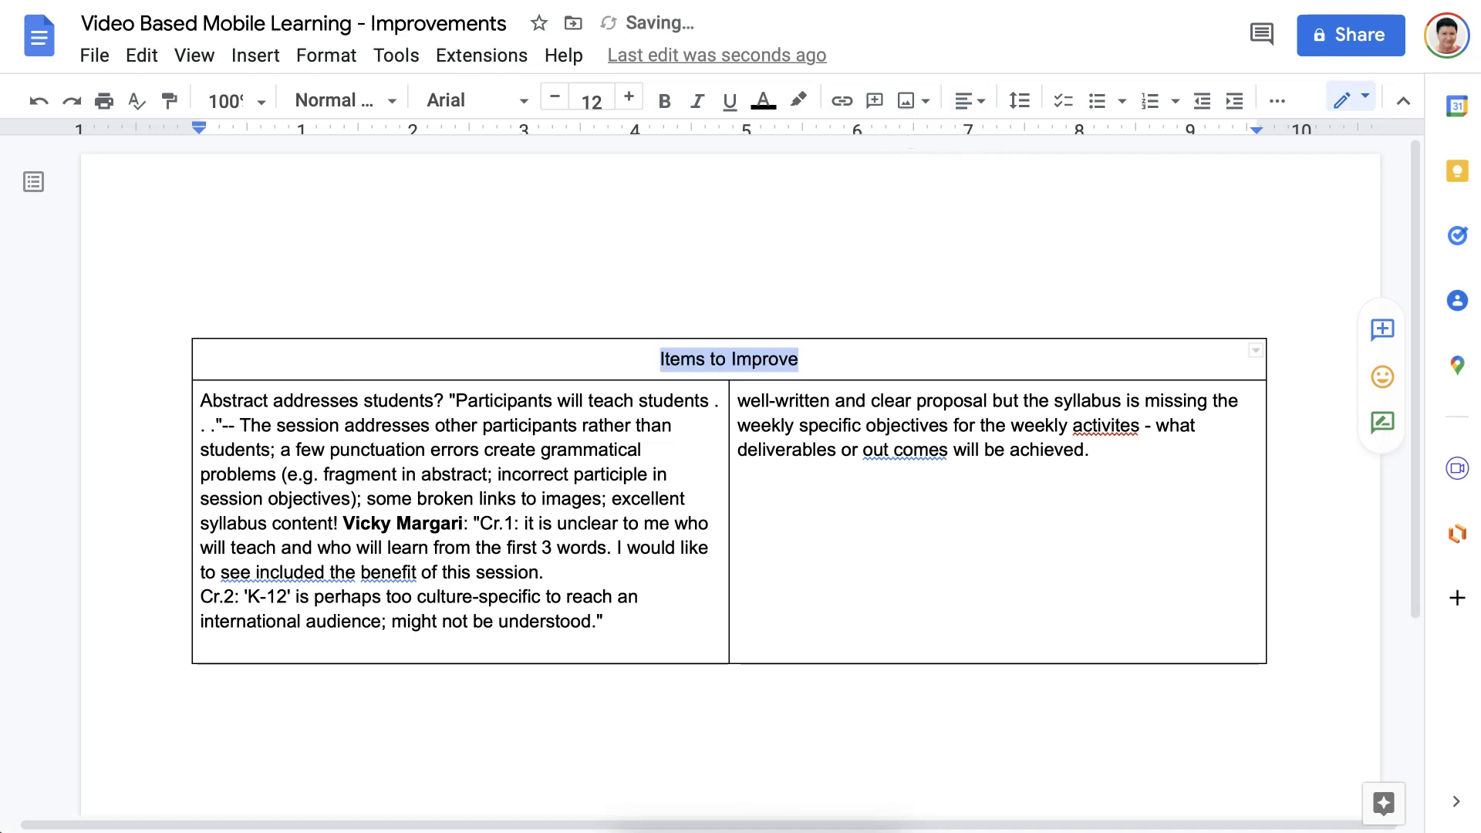
{"action": "left_click", "coordinate": [629, 97]}
{"action": "left_click", "coordinate": [629, 96]}
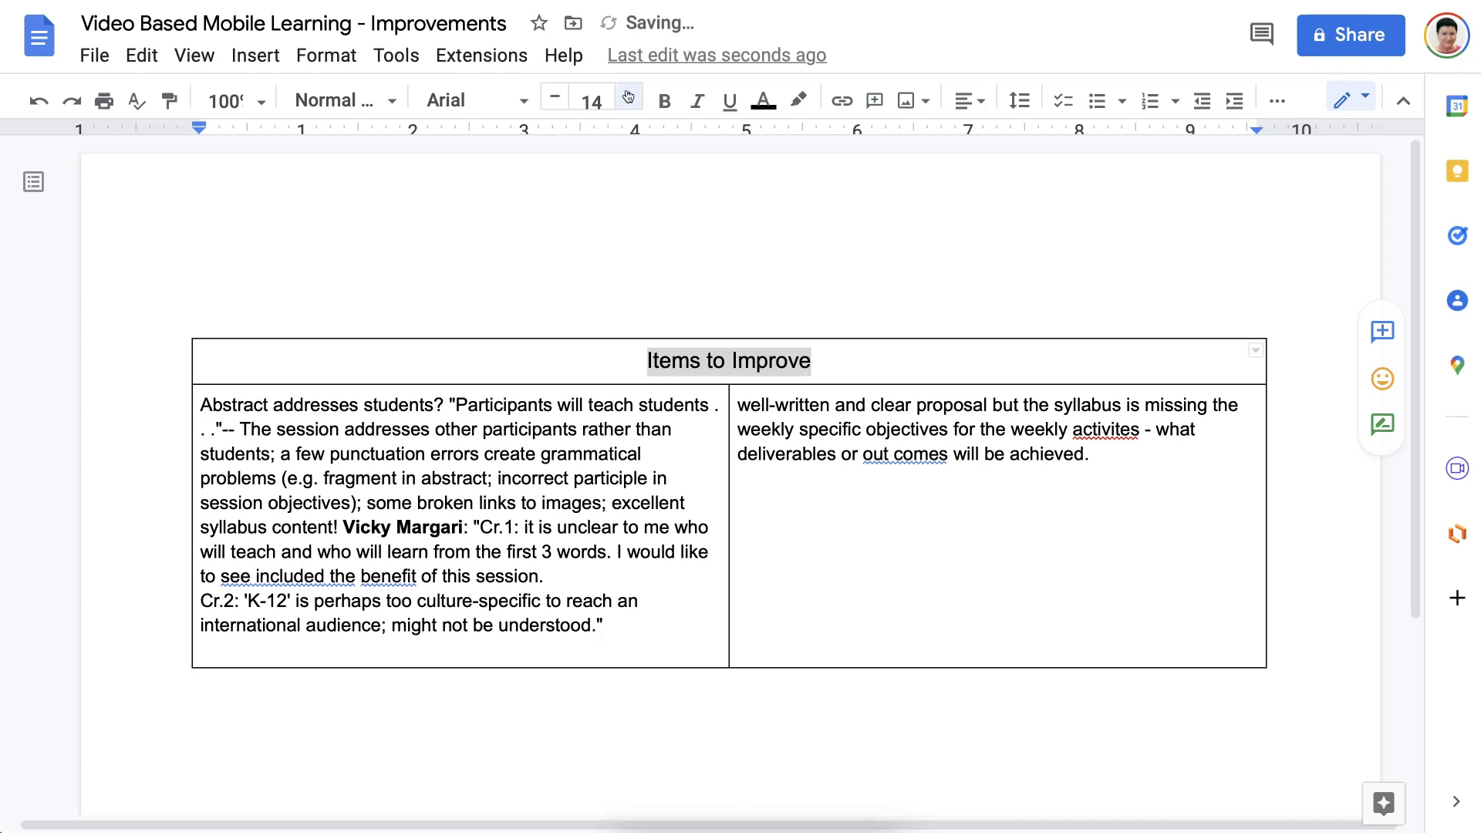
{"action": "left_click", "coordinate": [629, 97]}
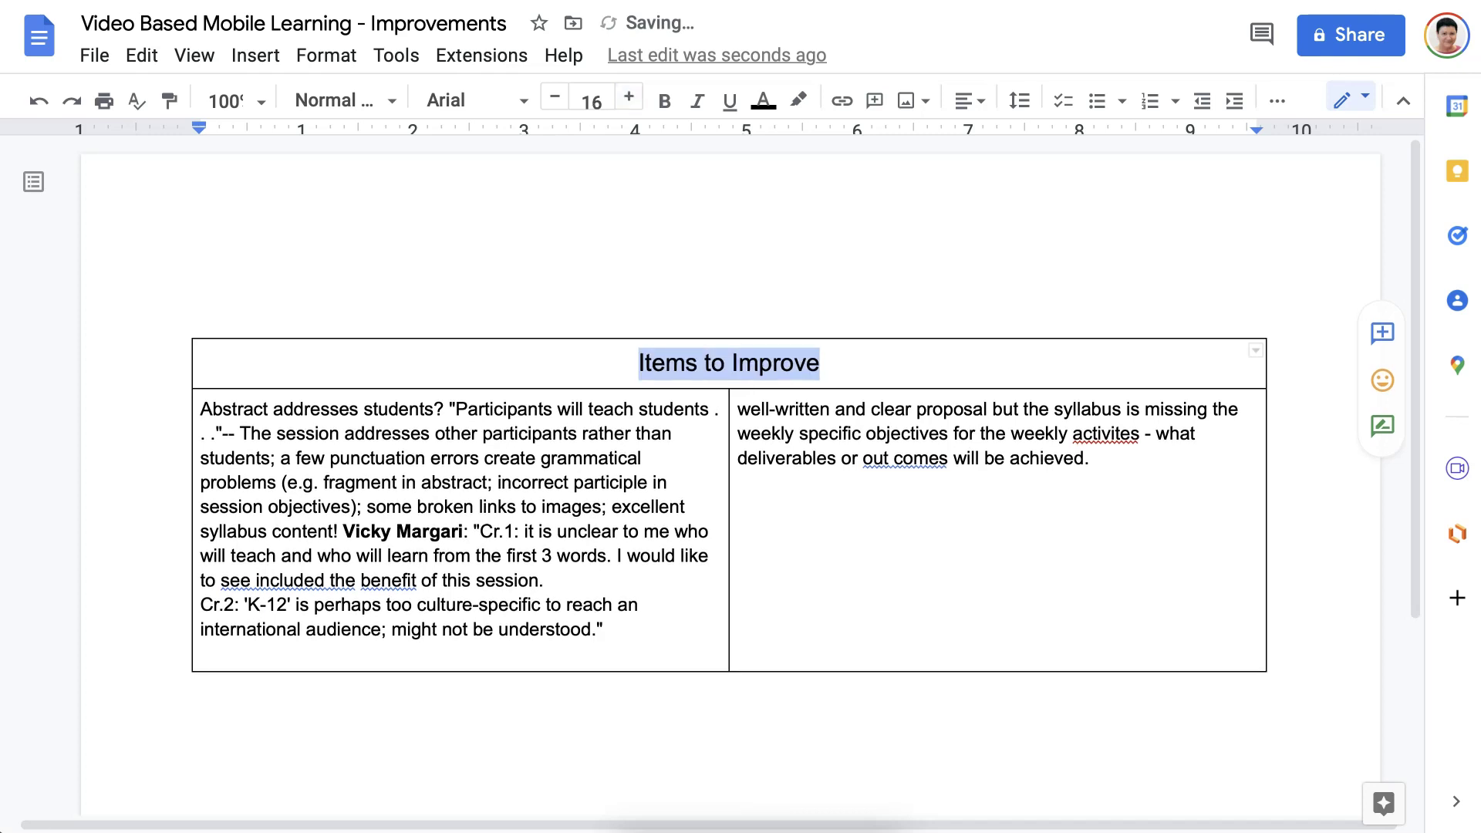
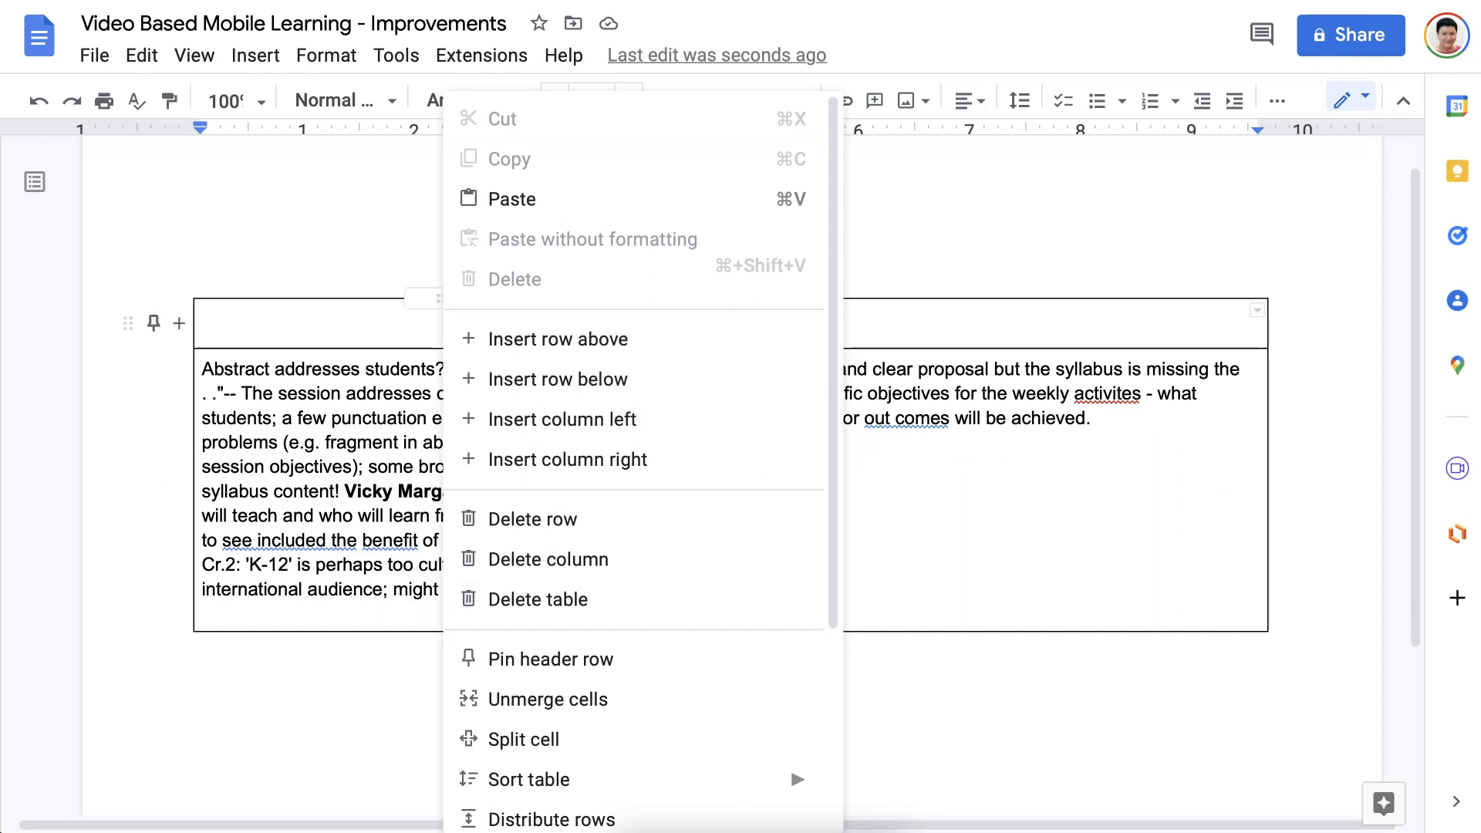
Dismiss the table's right-click menu so the Items to Improve table is fully visible.
{"action": "key", "text": "Escape"}
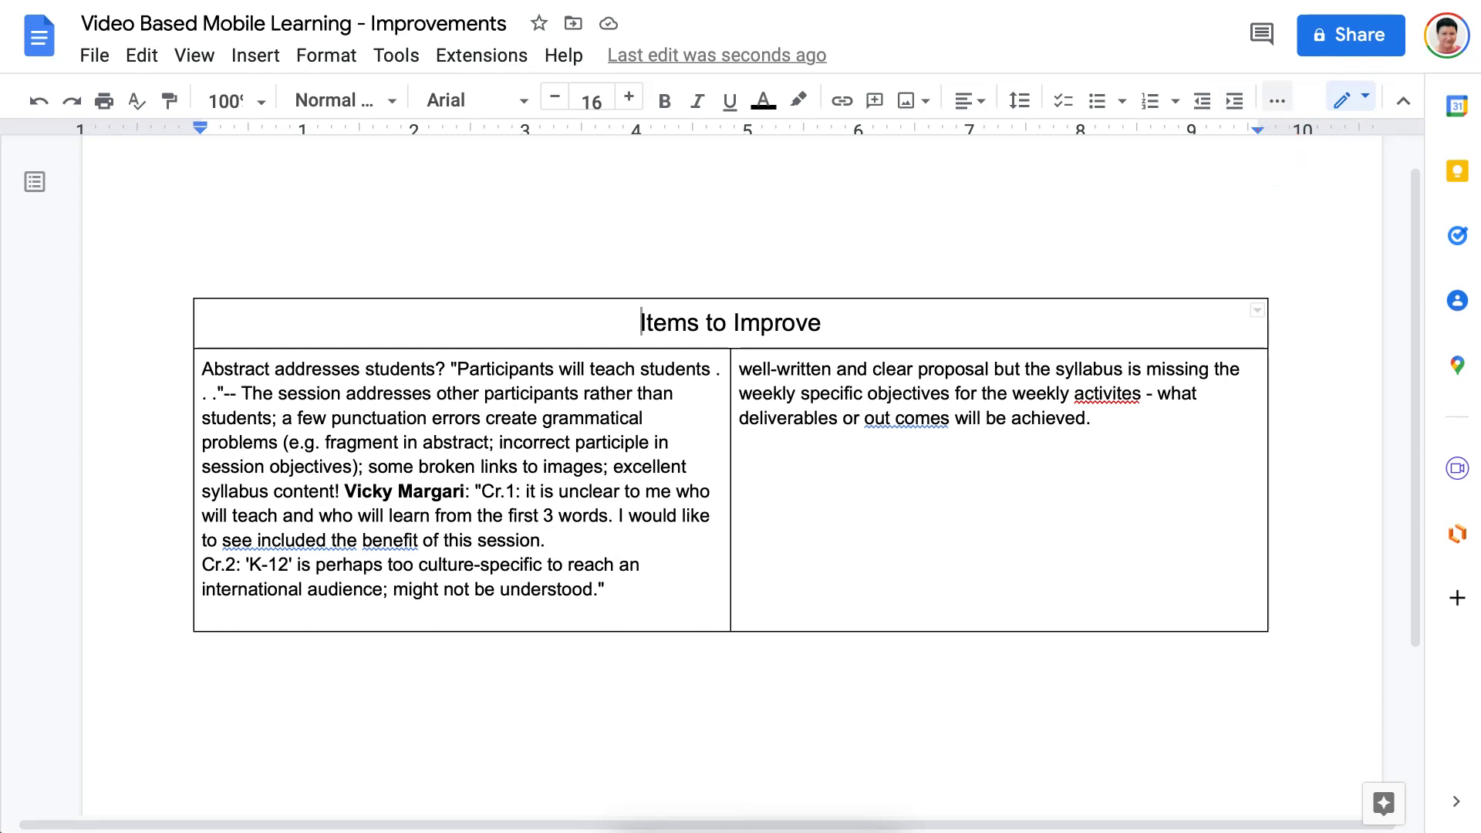
Give the Items to Improve header cell a blue background fill.
{"action": "left_click", "coordinate": [1276, 101]}
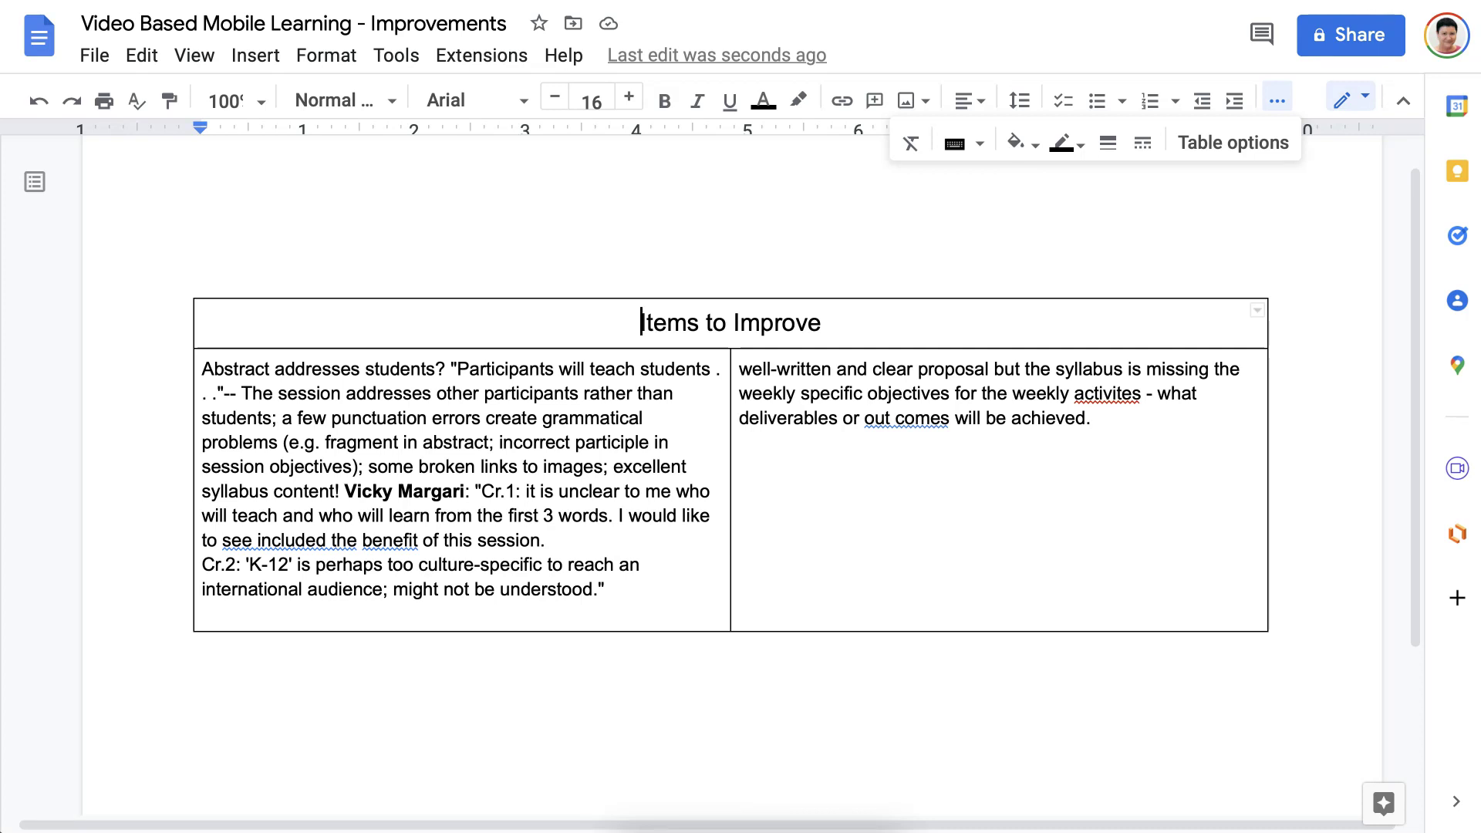
{"action": "left_click_drag", "start_coordinate": [739, 323], "coordinate": [640, 324]}
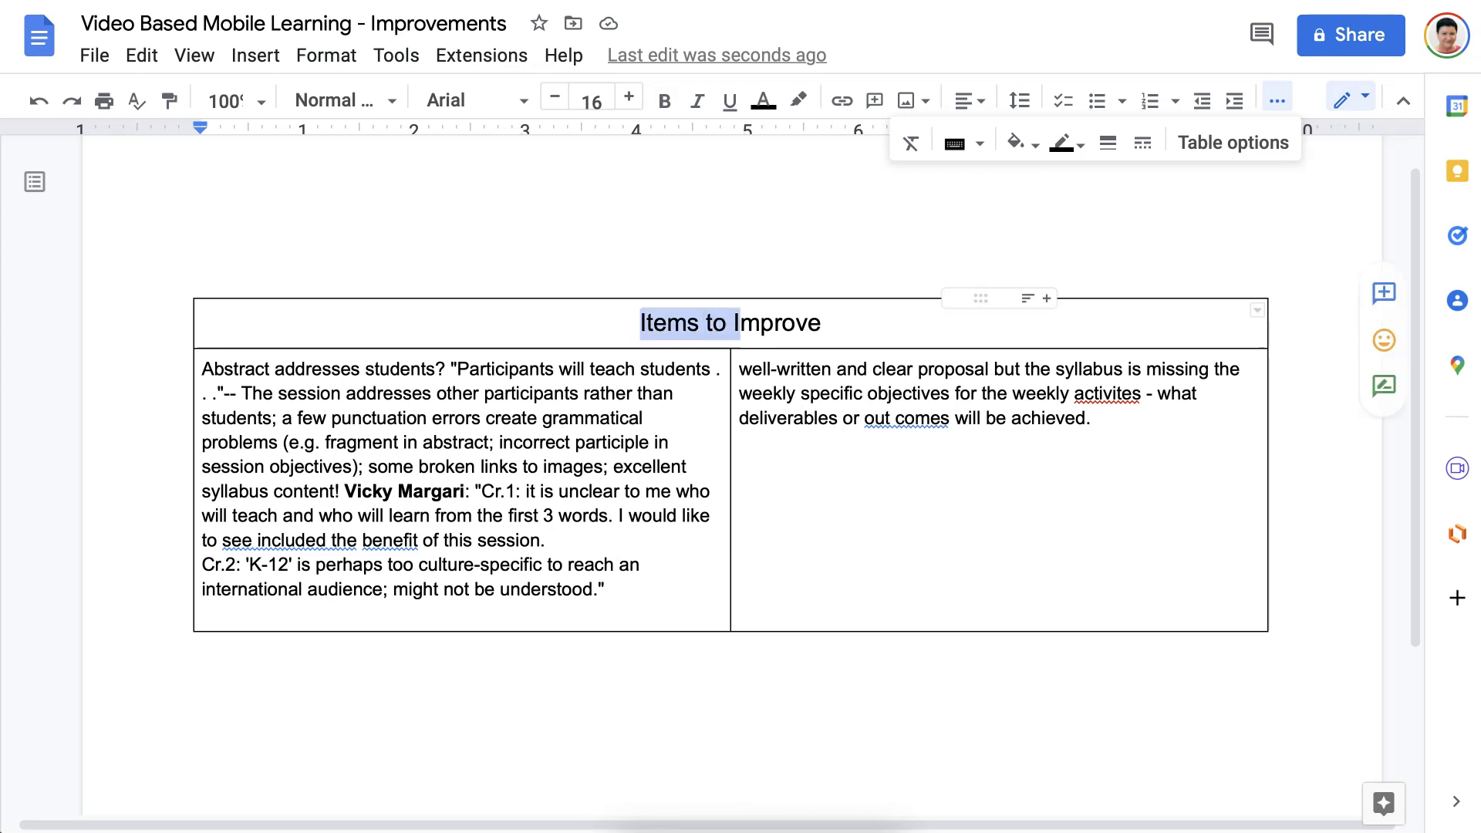
{"action": "left_click", "coordinate": [600, 327]}
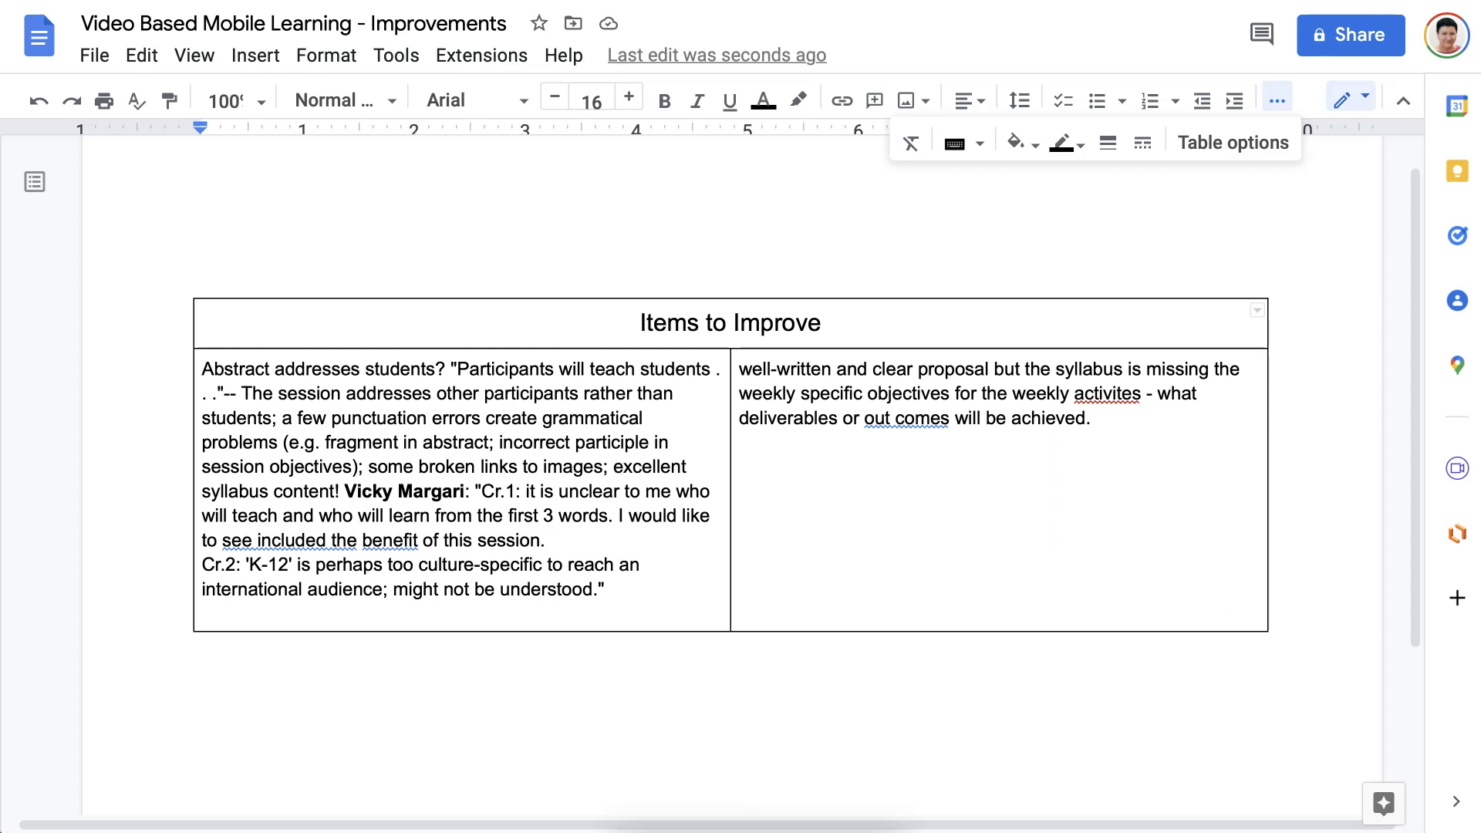
{"action": "left_click", "coordinate": [1016, 141]}
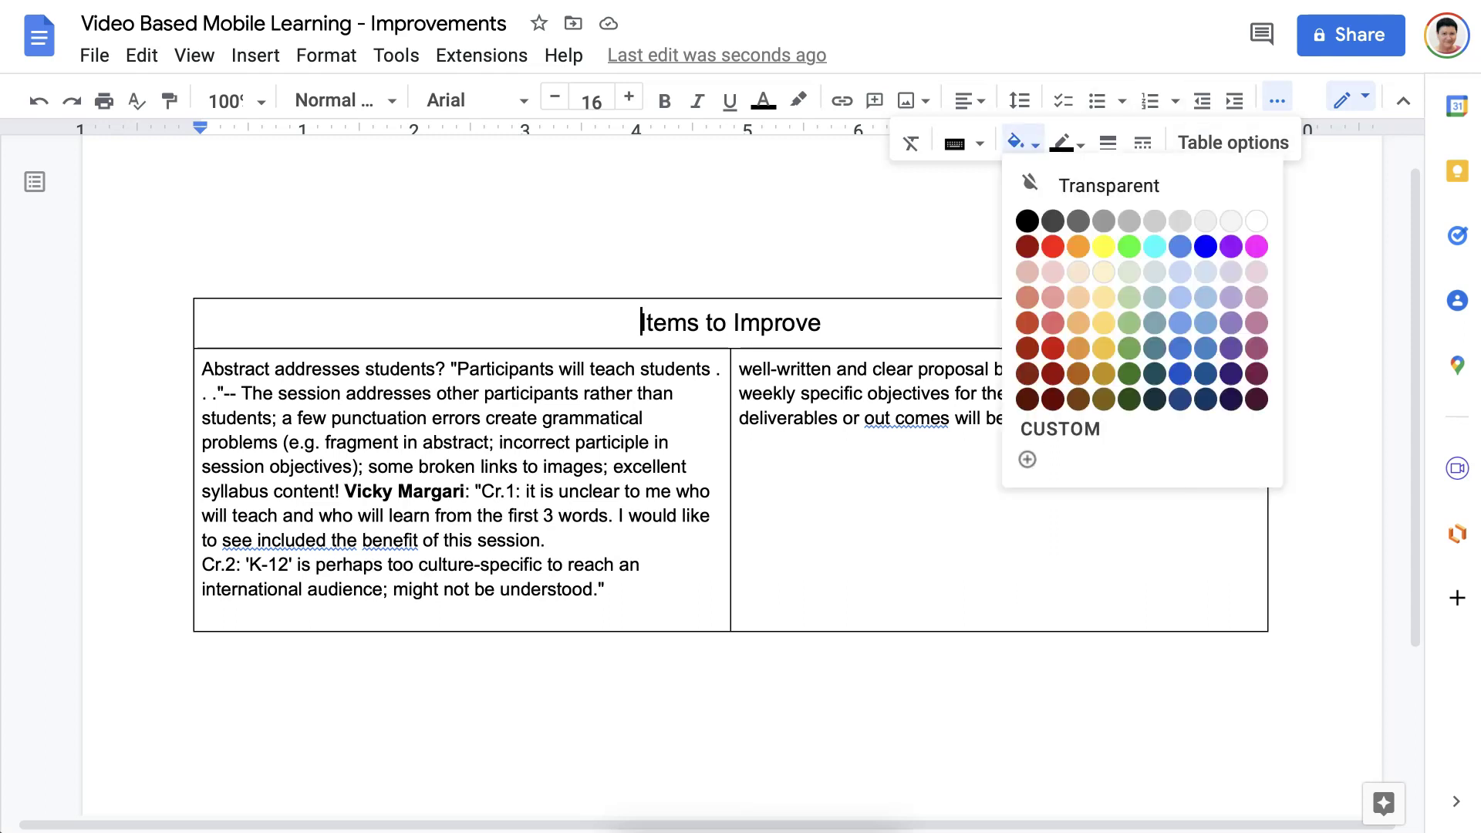
{"action": "left_click", "coordinate": [1026, 221]}
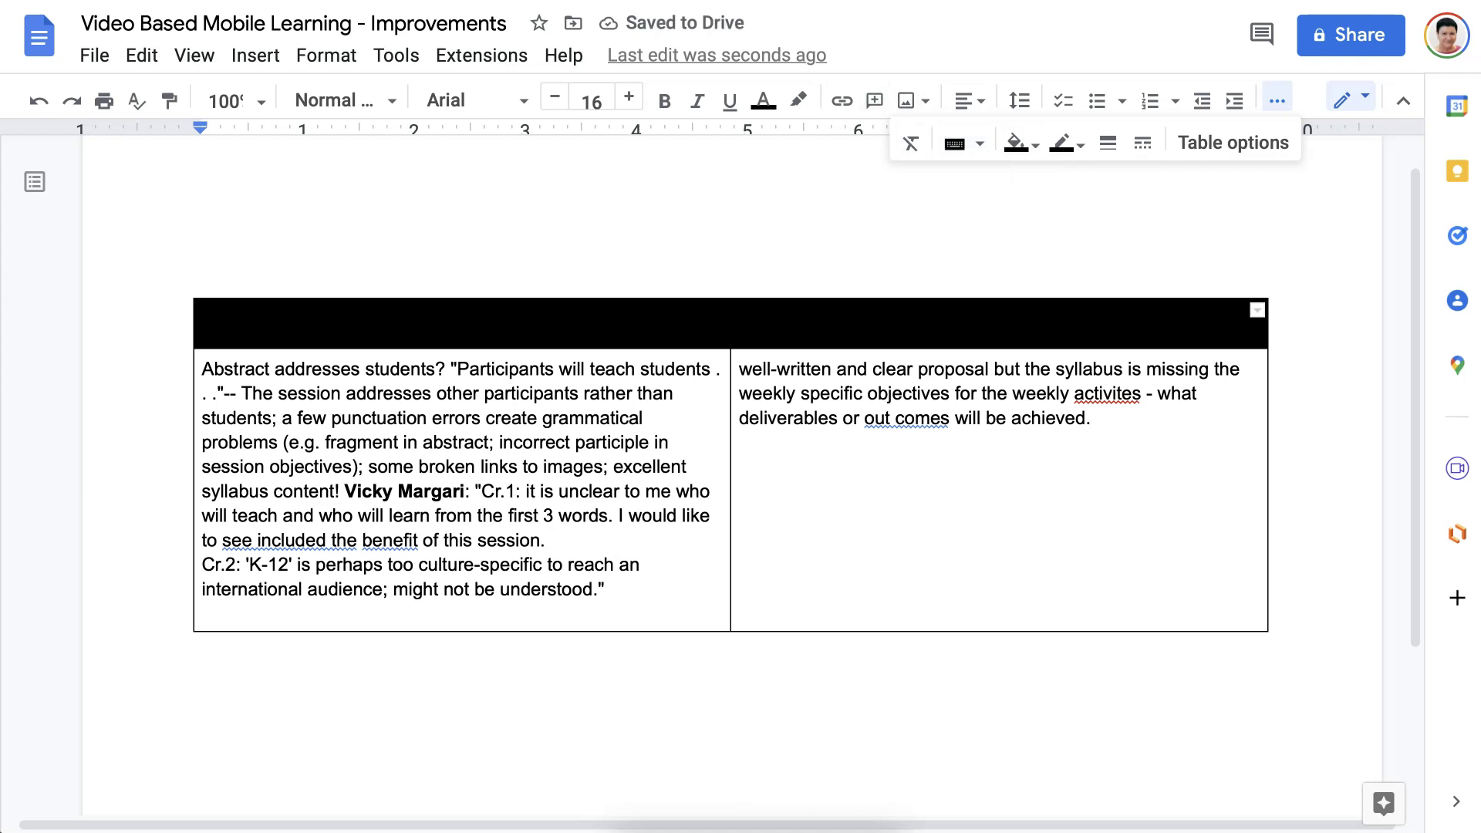
{"action": "left_click", "coordinate": [1022, 143]}
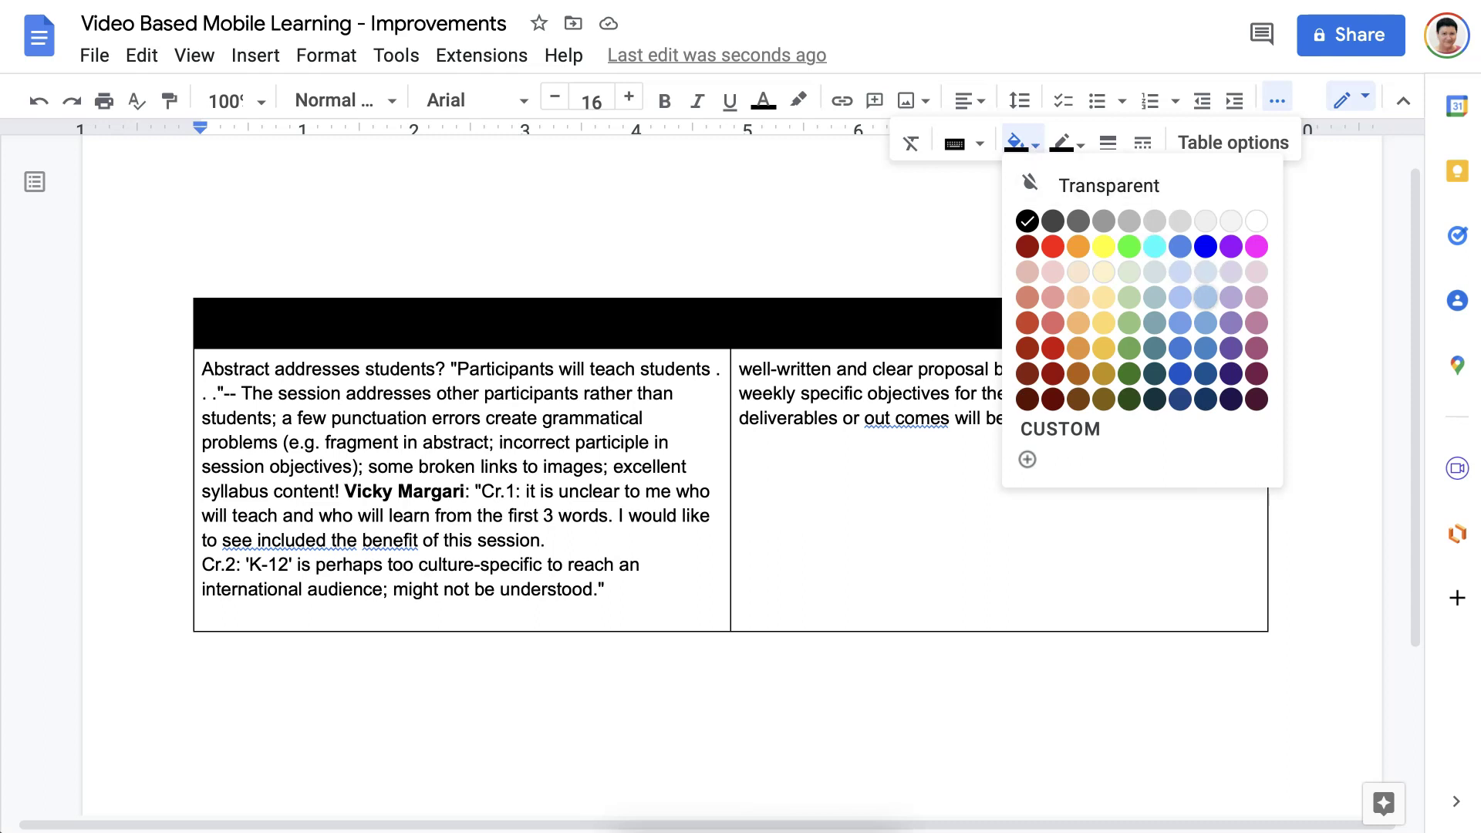
{"action": "left_click", "coordinate": [1203, 296]}
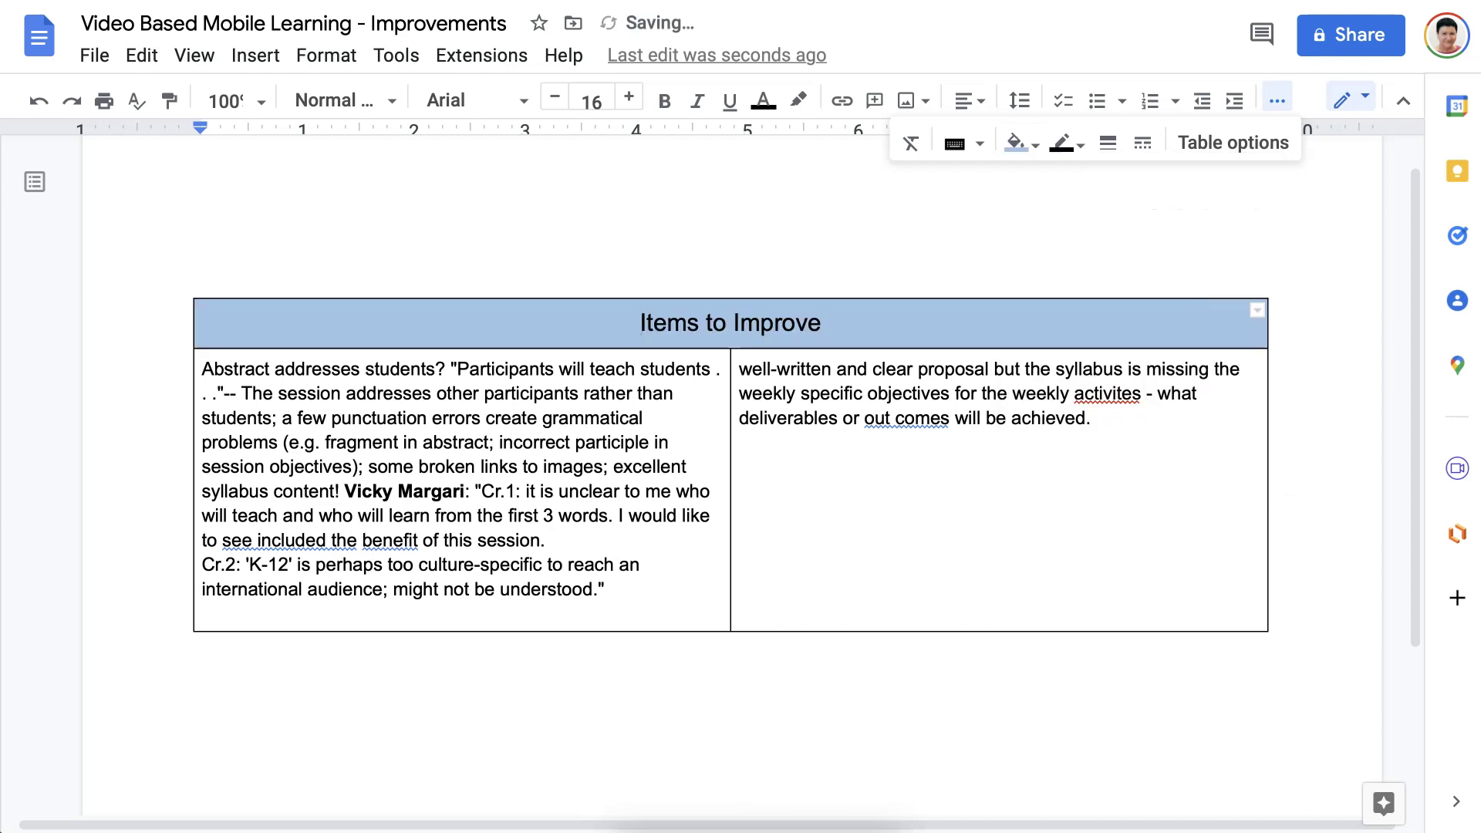
Make the header text white and change the header fill to cornflower blue.
{"action": "key", "text": "shift+Left"}
{"action": "key", "text": "shift+Left"}
{"action": "key", "text": "shift+Left"}
{"action": "key", "text": "shift+Left"}
{"action": "key", "text": "shift+Left"}
{"action": "key", "text": "shift+Left"}
{"action": "key", "text": "shift+Left"}
{"action": "key", "text": "shift+Left"}
{"action": "key", "text": "shift+Left"}
{"action": "key", "text": "shift+Left"}
{"action": "key", "text": "shift+Left"}
{"action": "key", "text": "shift+Left"}
{"action": "key", "text": "shift+Left"}
{"action": "key", "text": "shift+Left"}
{"action": "key", "text": "shift+Left"}
{"action": "key", "text": "shift+Left"}
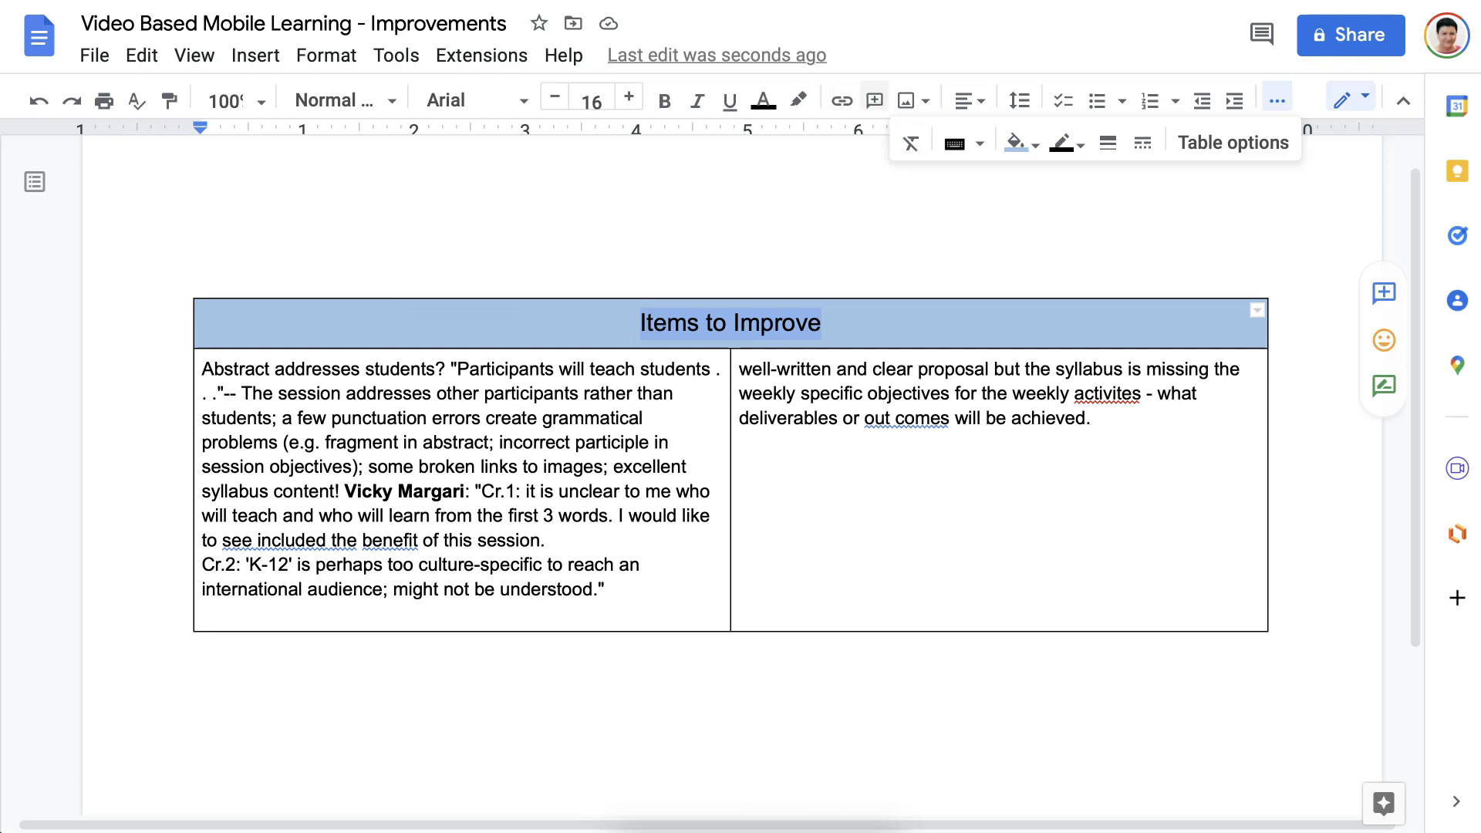
{"action": "left_click", "coordinate": [766, 106]}
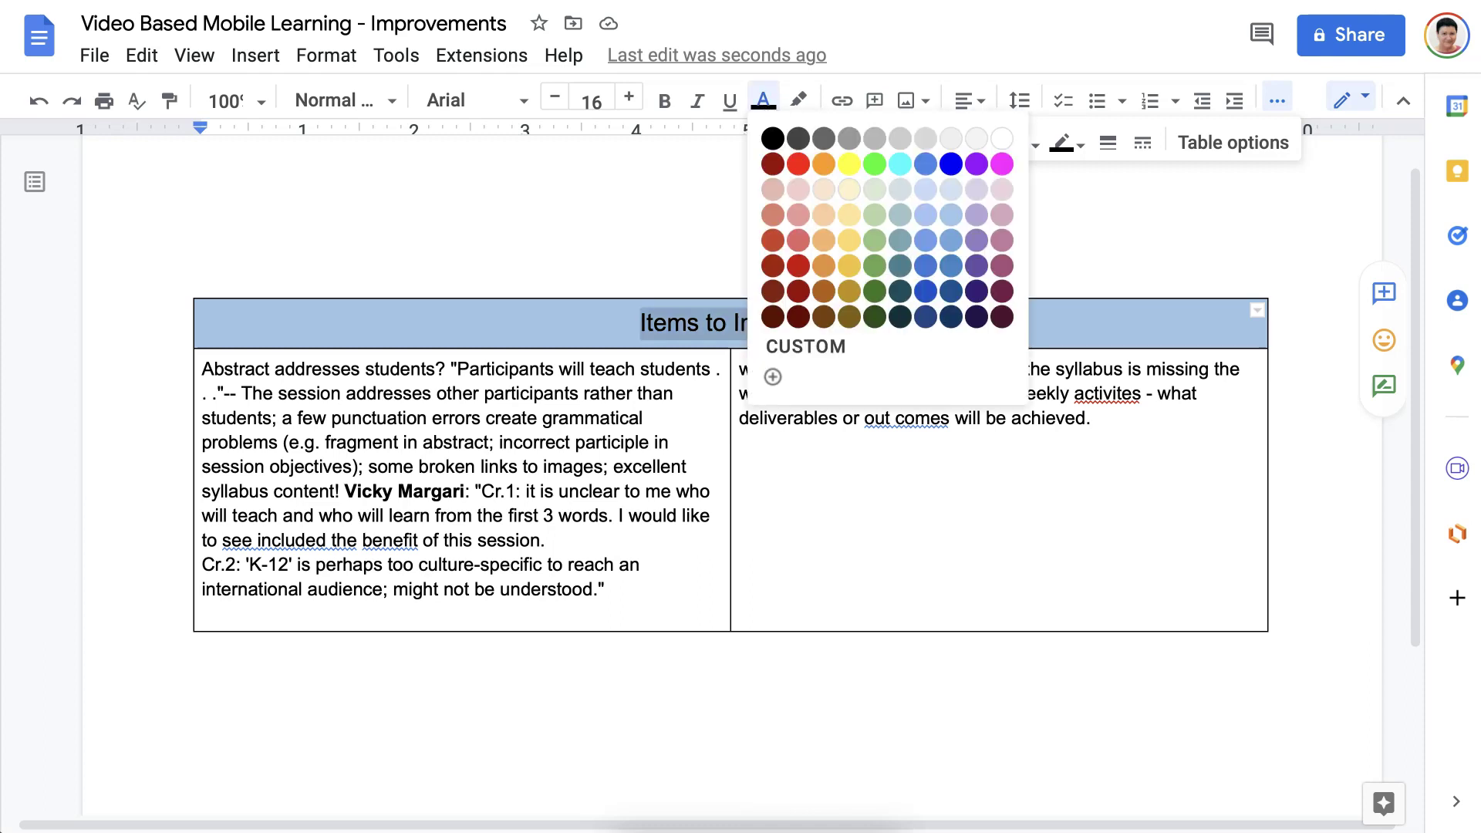
{"action": "left_click", "coordinate": [1001, 139]}
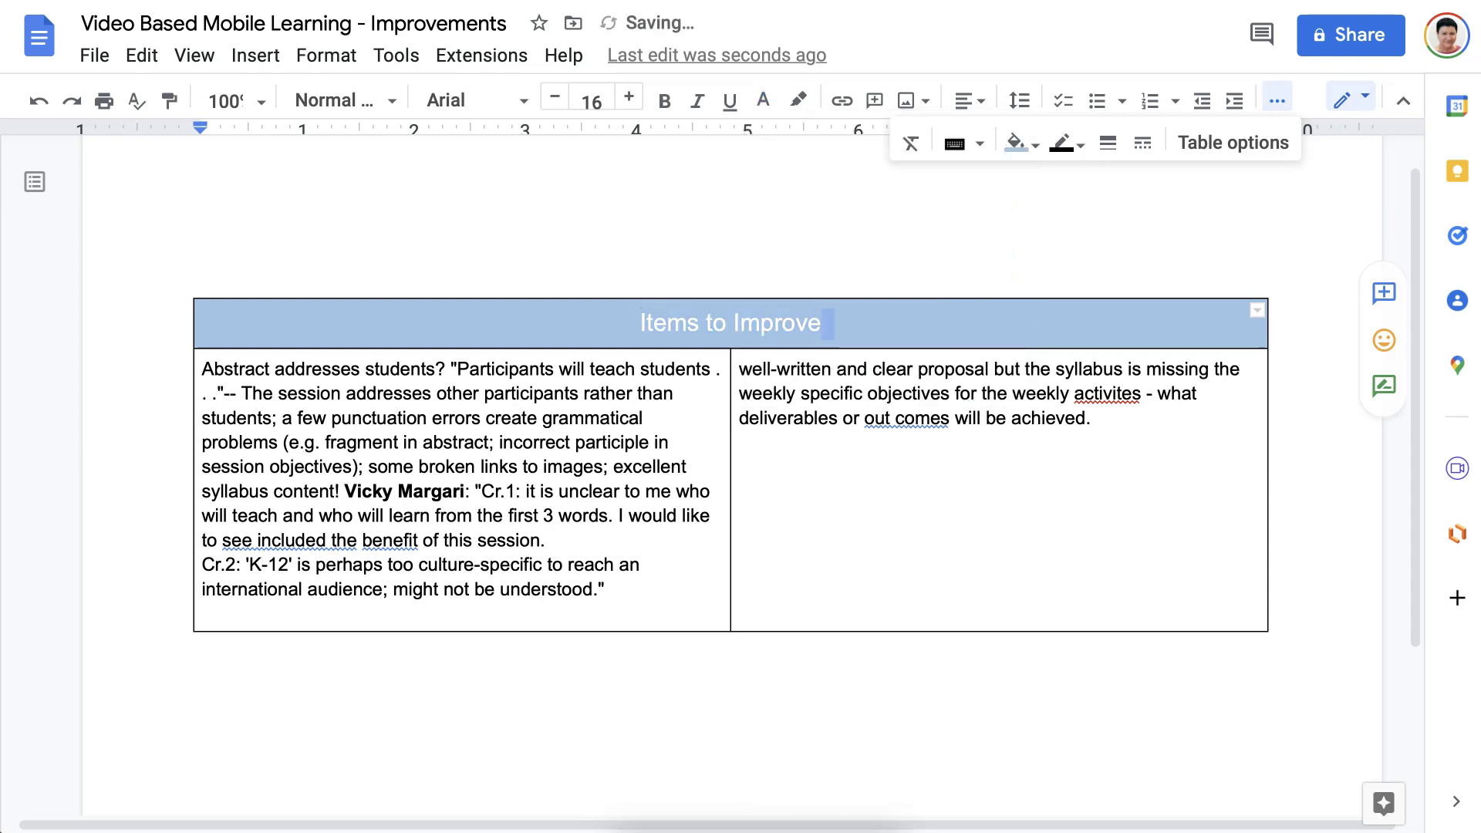
{"action": "left_click", "coordinate": [652, 322]}
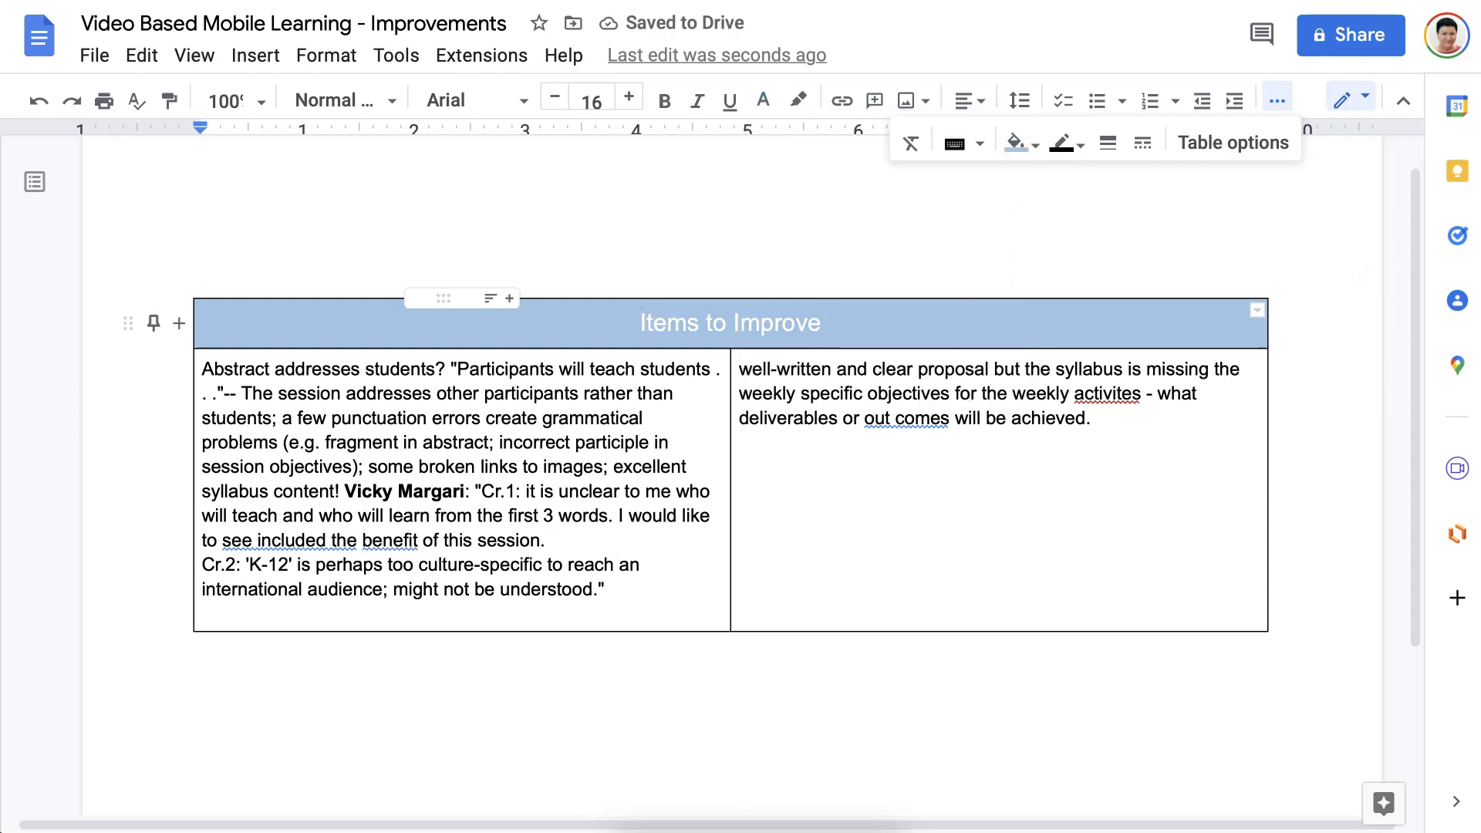
{"action": "left_click_drag", "start_coordinate": [652, 322], "coordinate": [1003, 324]}
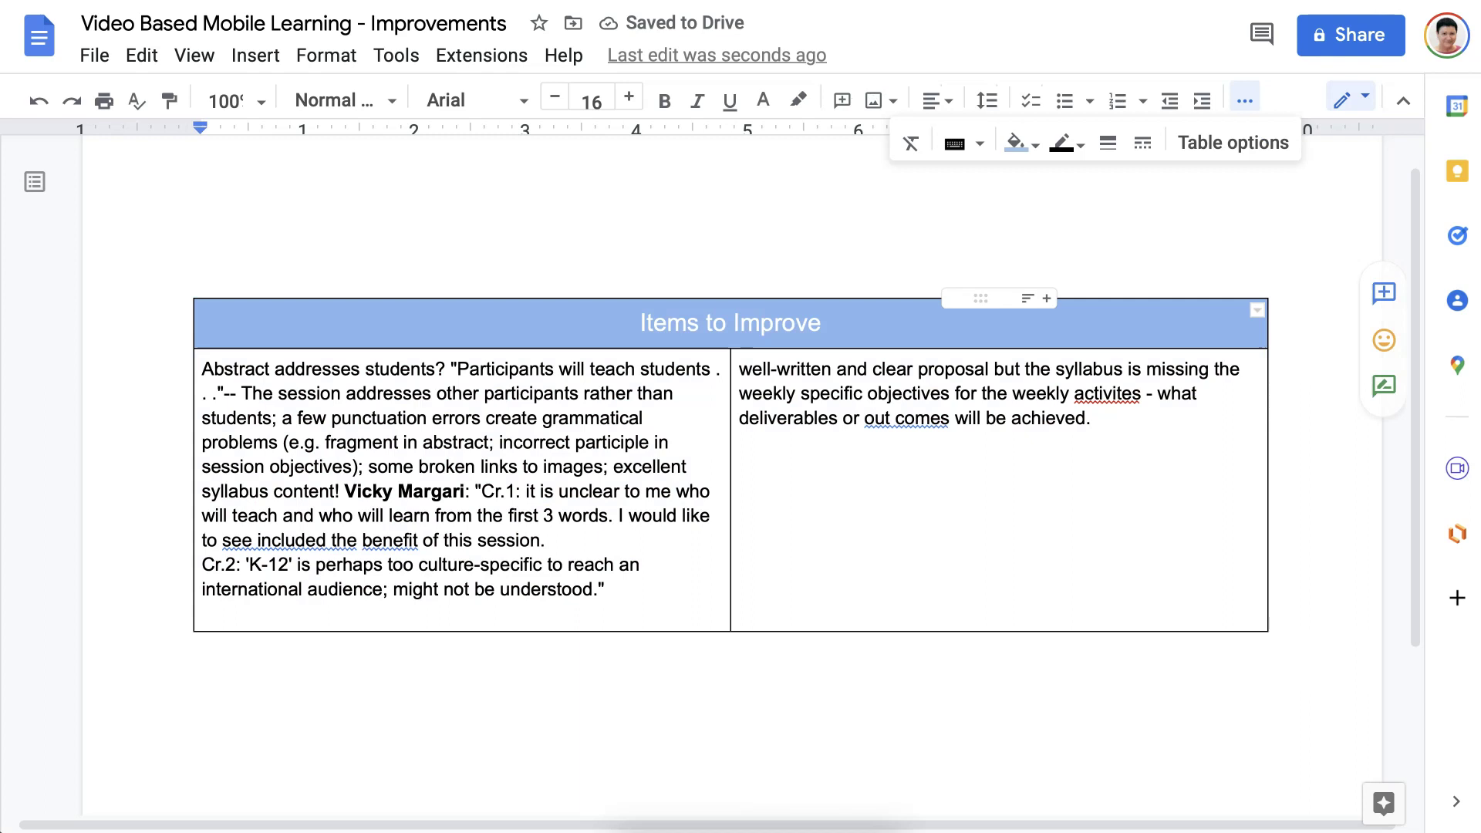
{"action": "left_click", "coordinate": [1017, 142]}
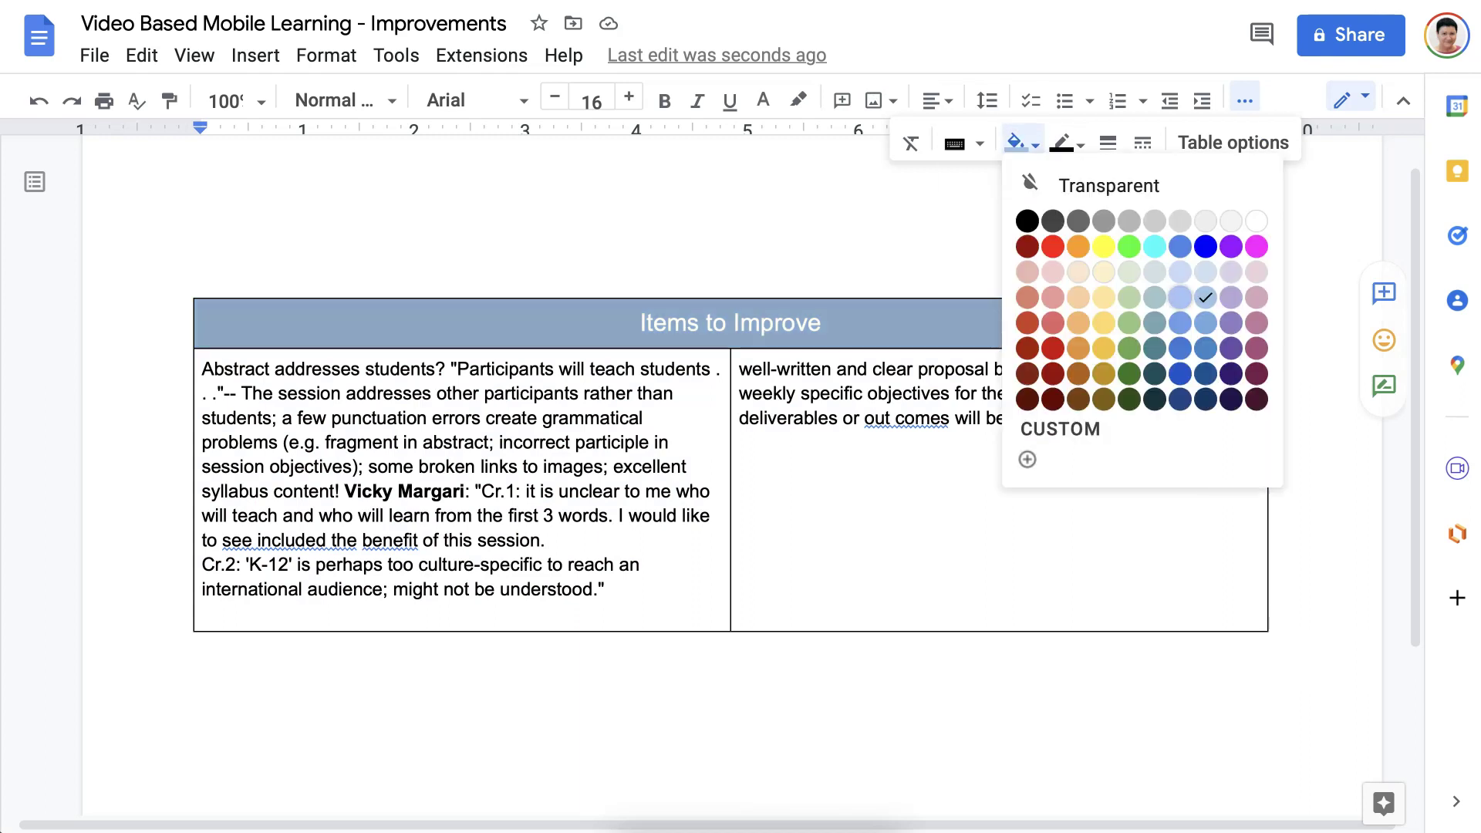
{"action": "left_click", "coordinate": [1180, 351]}
Delete the blank line above the table.
{"action": "left_click", "coordinate": [199, 237]}
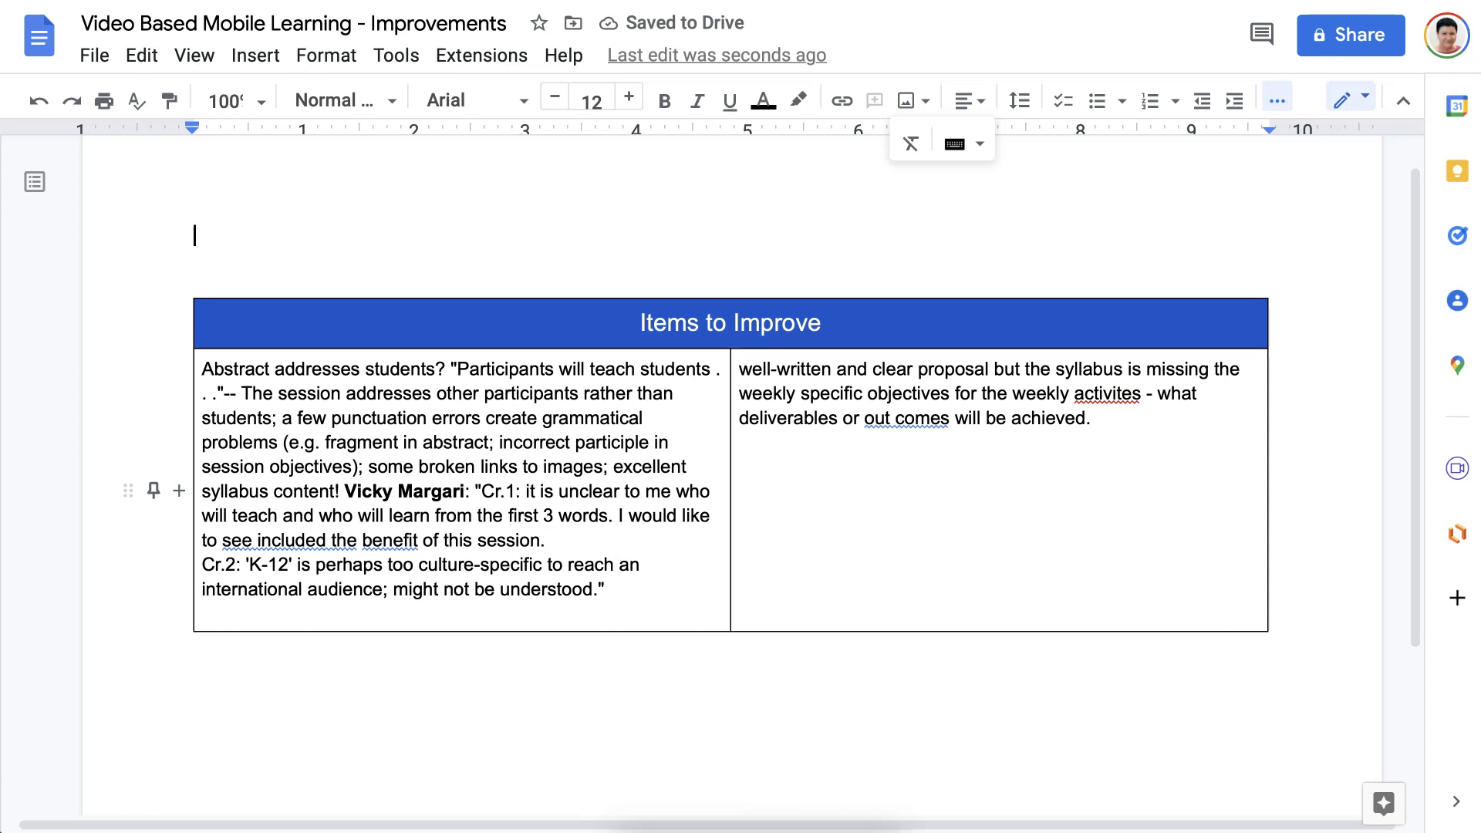
{"action": "key", "text": "shift+Down"}
{"action": "left_click", "coordinate": [336, 263]}
{"action": "key", "text": "BackSpace"}
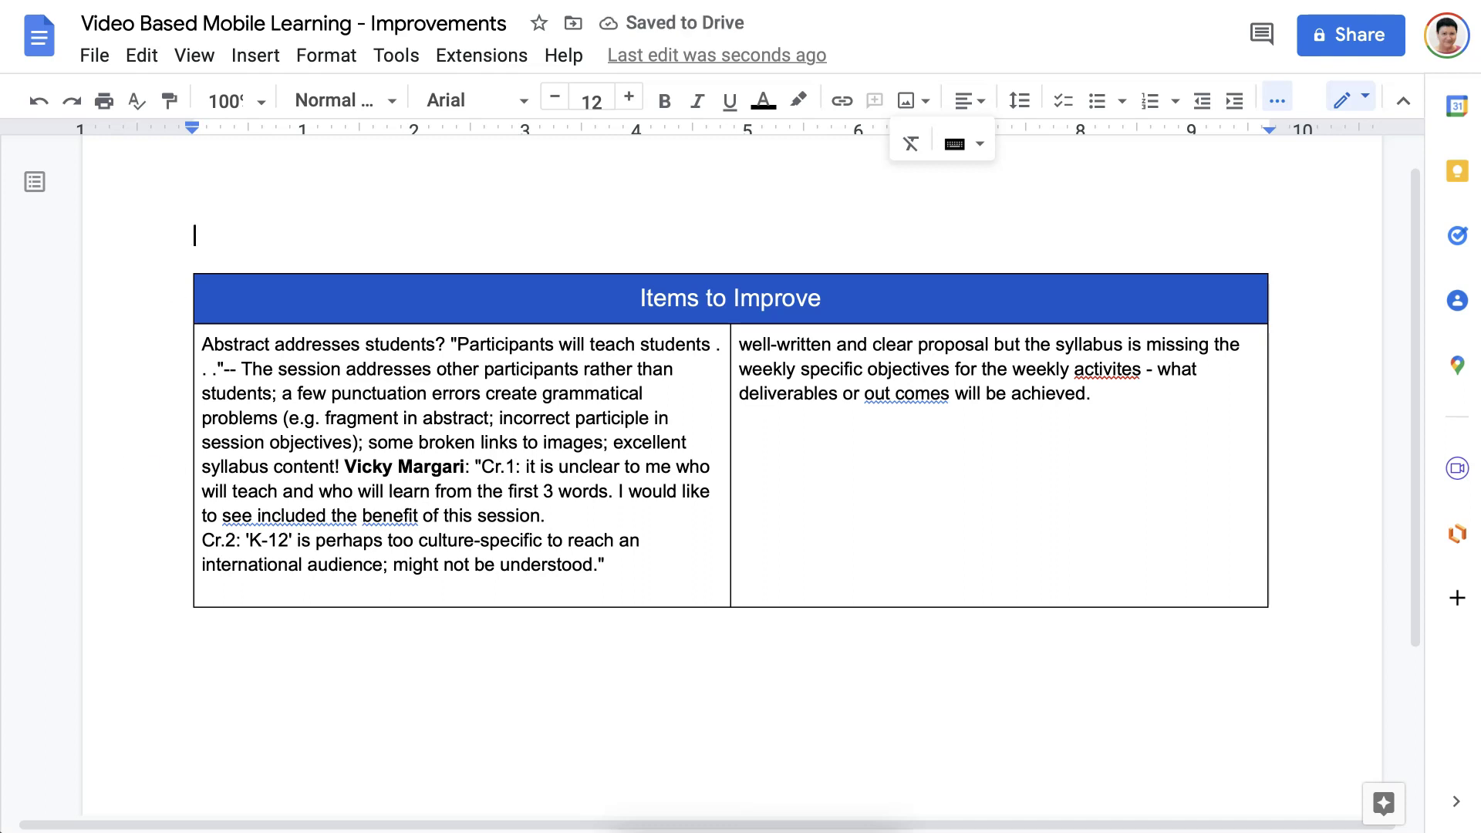
Insert two empty rows below the reviewer comments row.
{"action": "scroll", "coordinate": [725, 417], "scroll_direction": "down", "scroll_amount": 1}
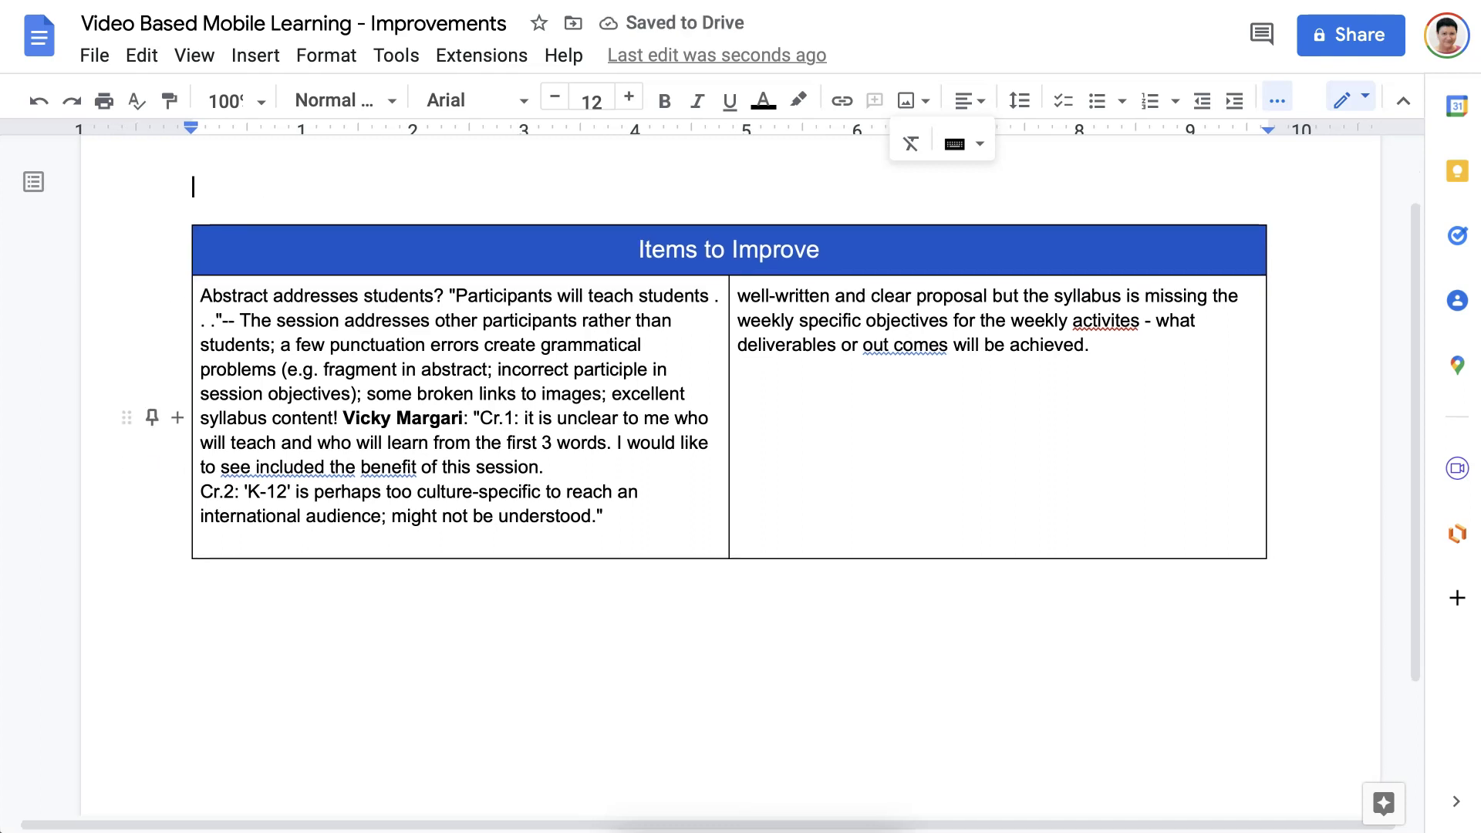
{"action": "right_click", "coordinate": [673, 516]}
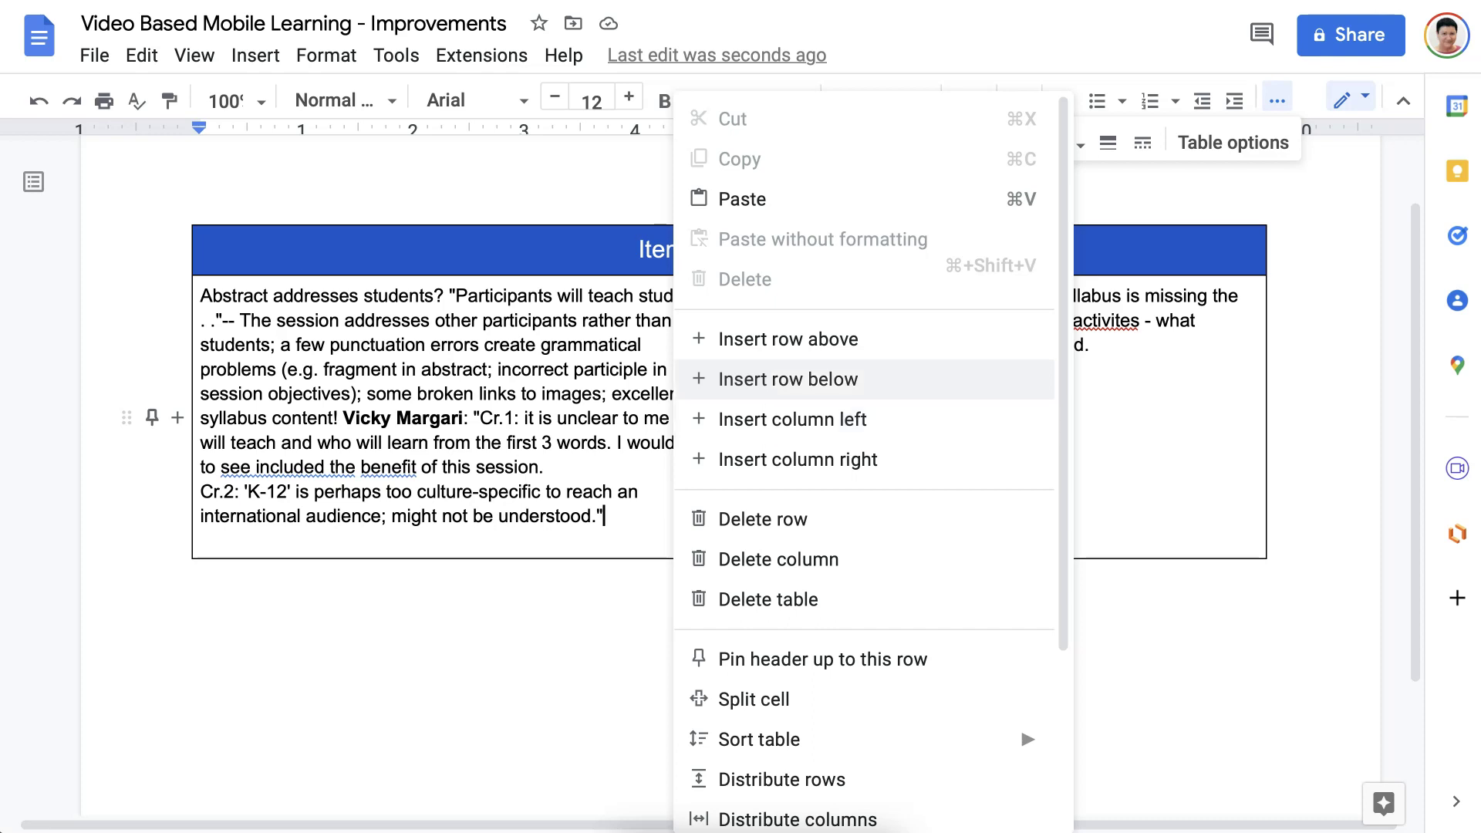
{"action": "left_click", "coordinate": [803, 380]}
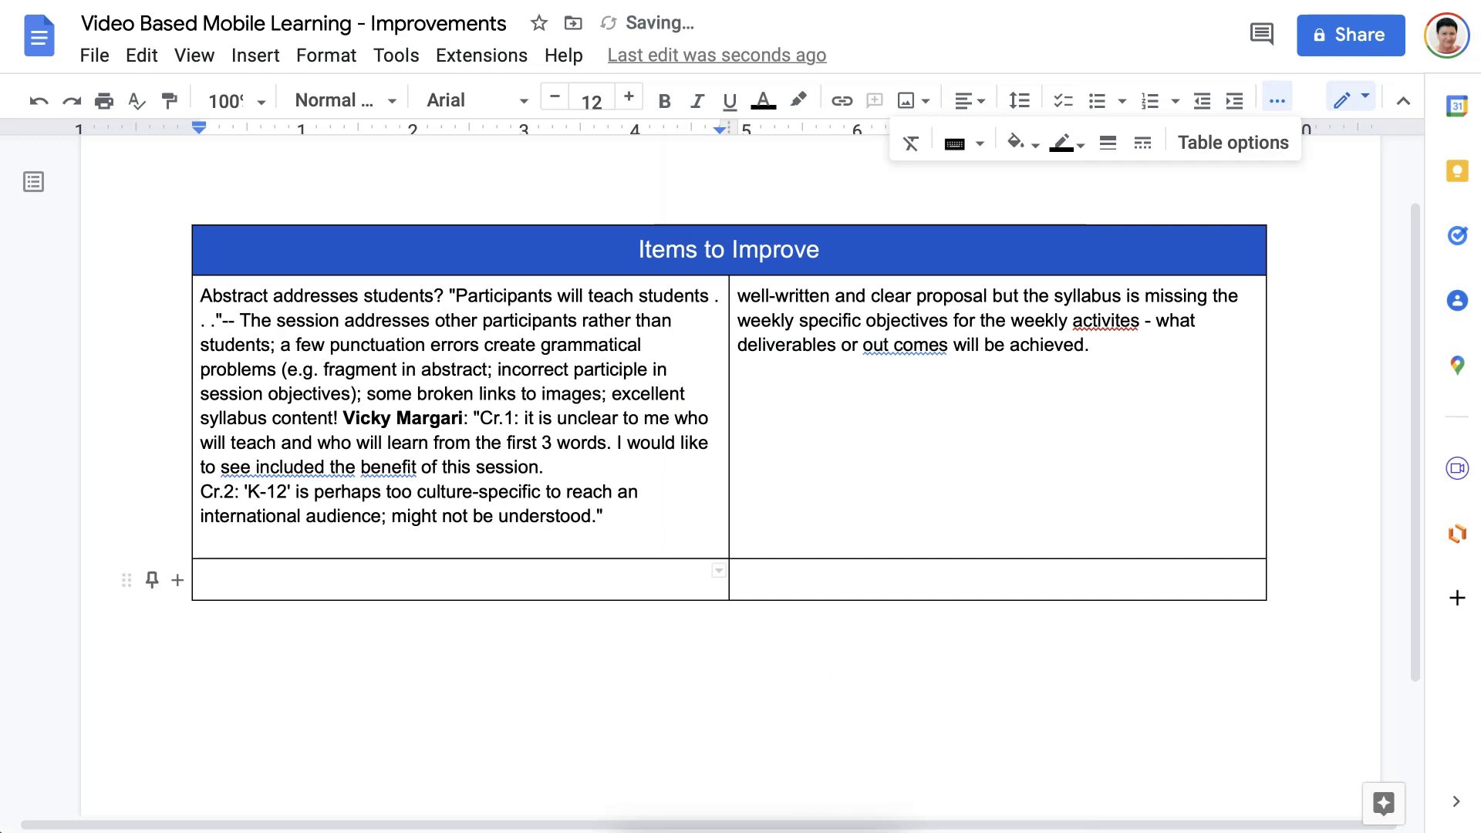
{"action": "right_click", "coordinate": [605, 576]}
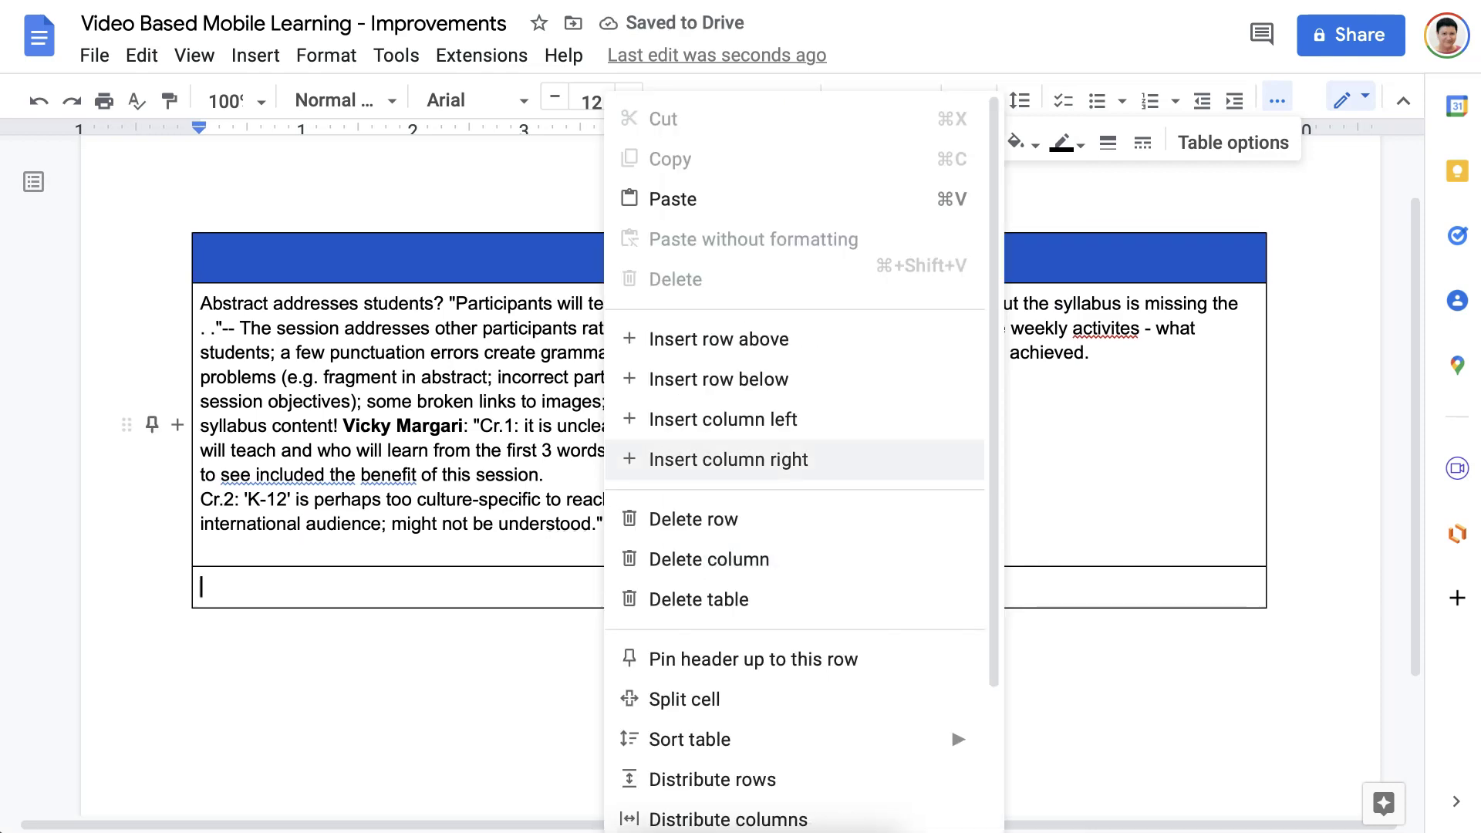
{"action": "left_click", "coordinate": [803, 379]}
Select and copy the two new empty rows.
{"action": "scroll", "coordinate": [804, 380], "scroll_direction": "down", "scroll_amount": 2}
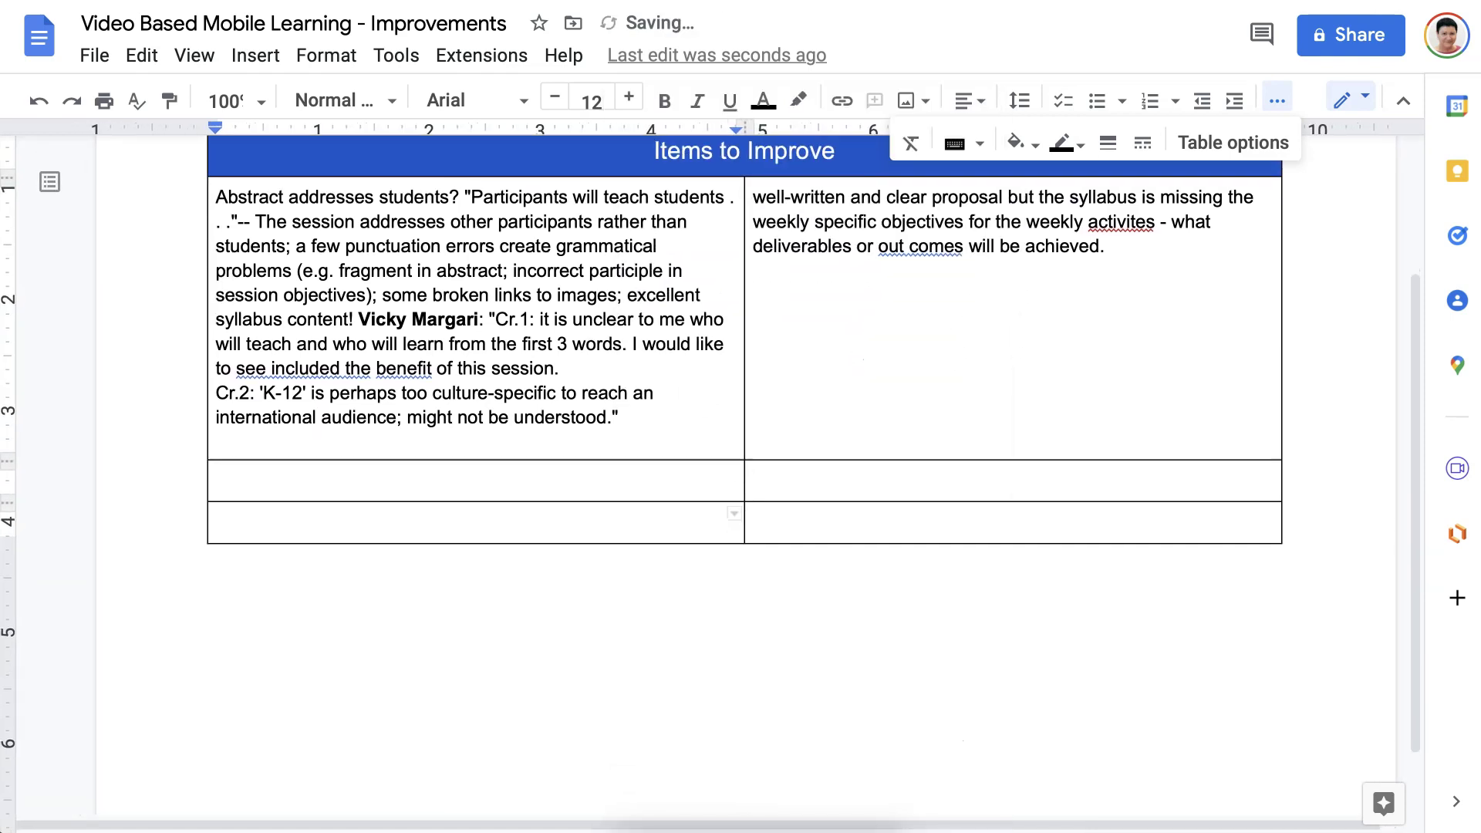
{"action": "key", "text": "Up"}
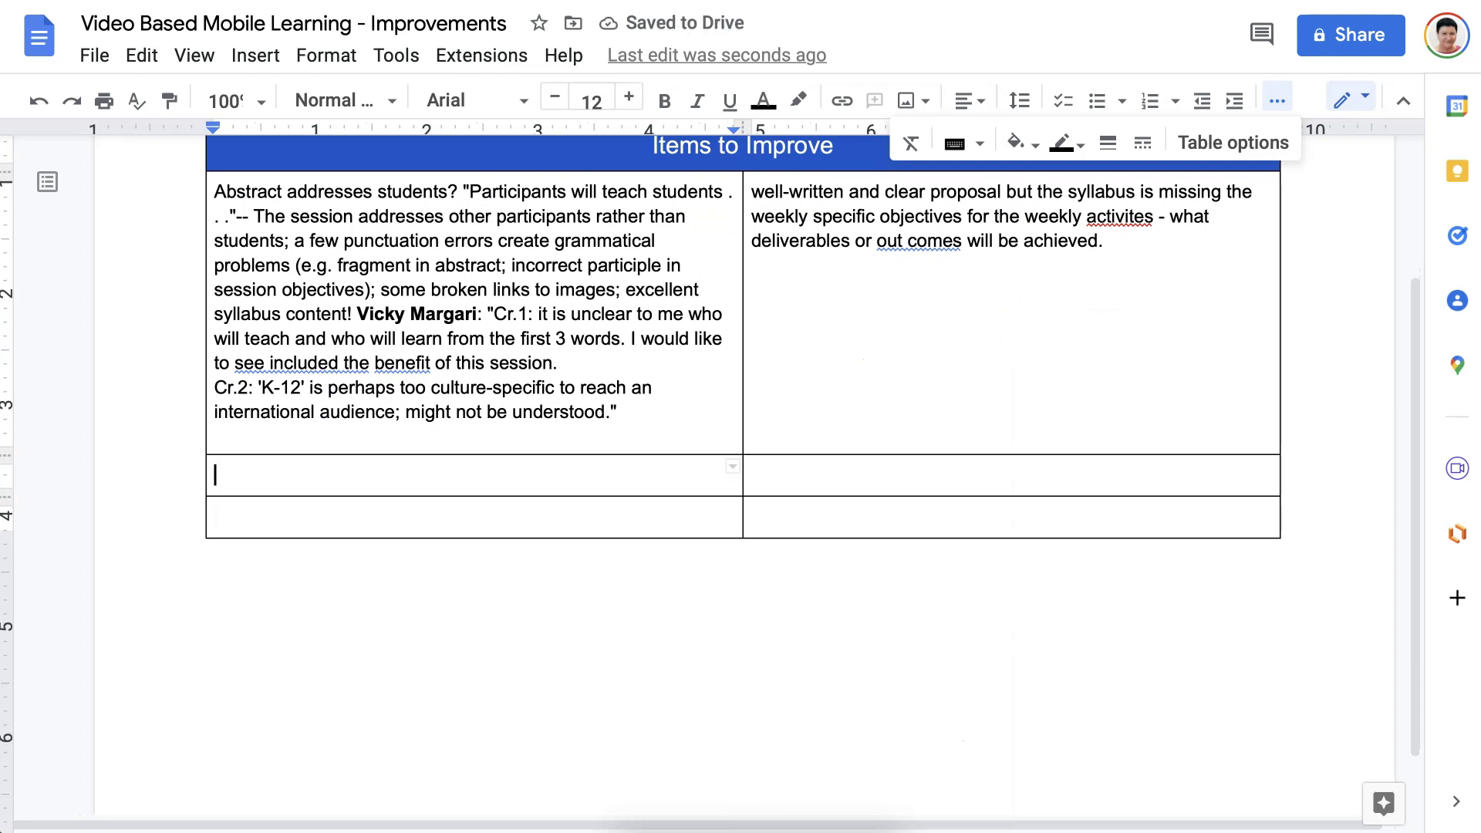
{"action": "key", "text": "shift+Down"}
{"action": "key", "text": "shift+Down"}
{"action": "key", "text": "ctrl+a"}
{"action": "left_click", "coordinate": [752, 475]}
{"action": "key", "text": "shift+Left"}
{"action": "key", "text": "shift+Down"}
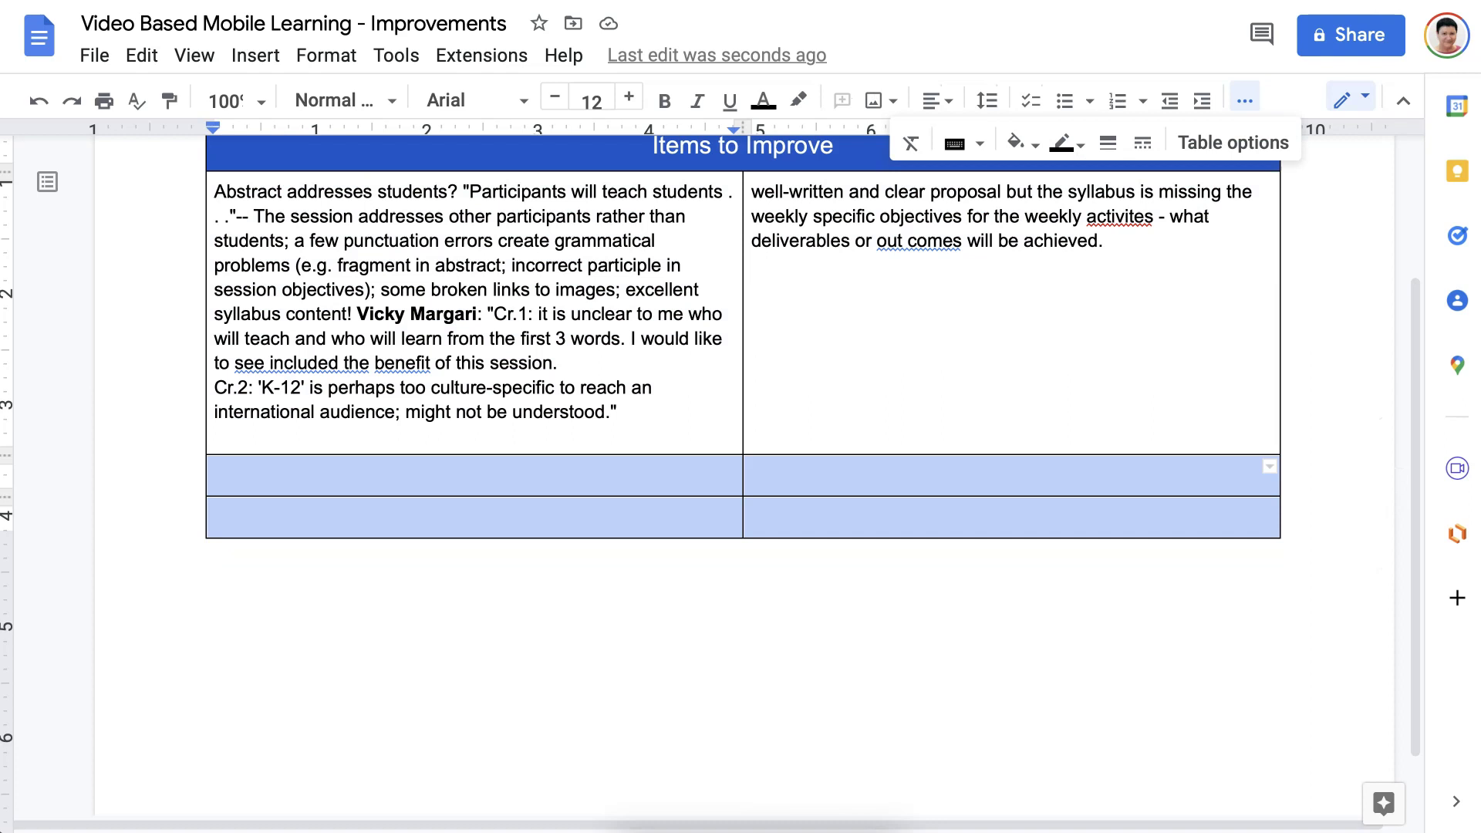
{"action": "scroll", "coordinate": [761, 519], "scroll_direction": "up", "scroll_amount": 3}
{"action": "scroll", "coordinate": [762, 519], "scroll_direction": "down", "scroll_amount": 1}
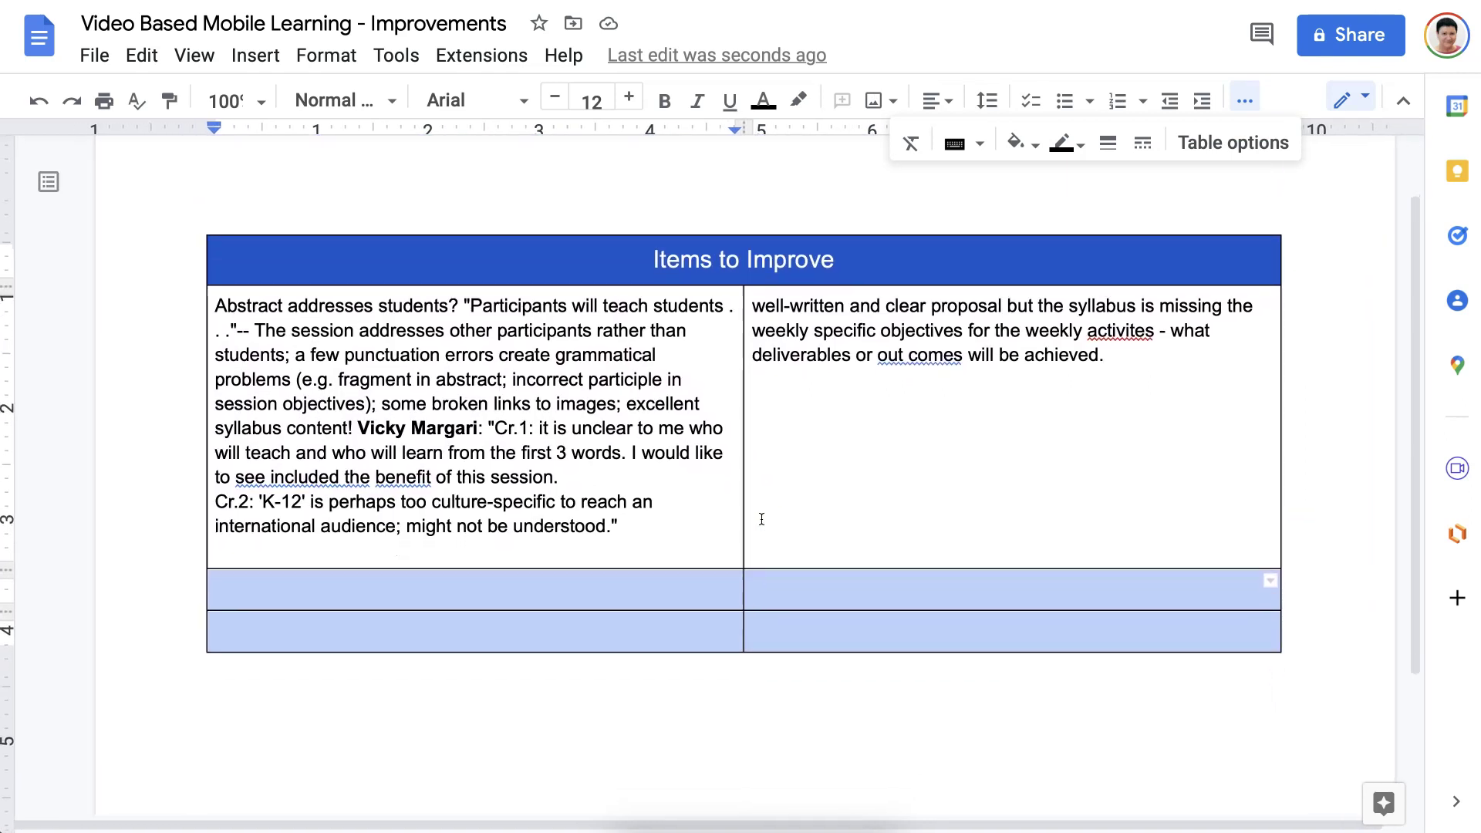
{"action": "scroll", "coordinate": [762, 519], "scroll_direction": "down", "scroll_amount": 1}
{"action": "right_click", "coordinate": [758, 546]}
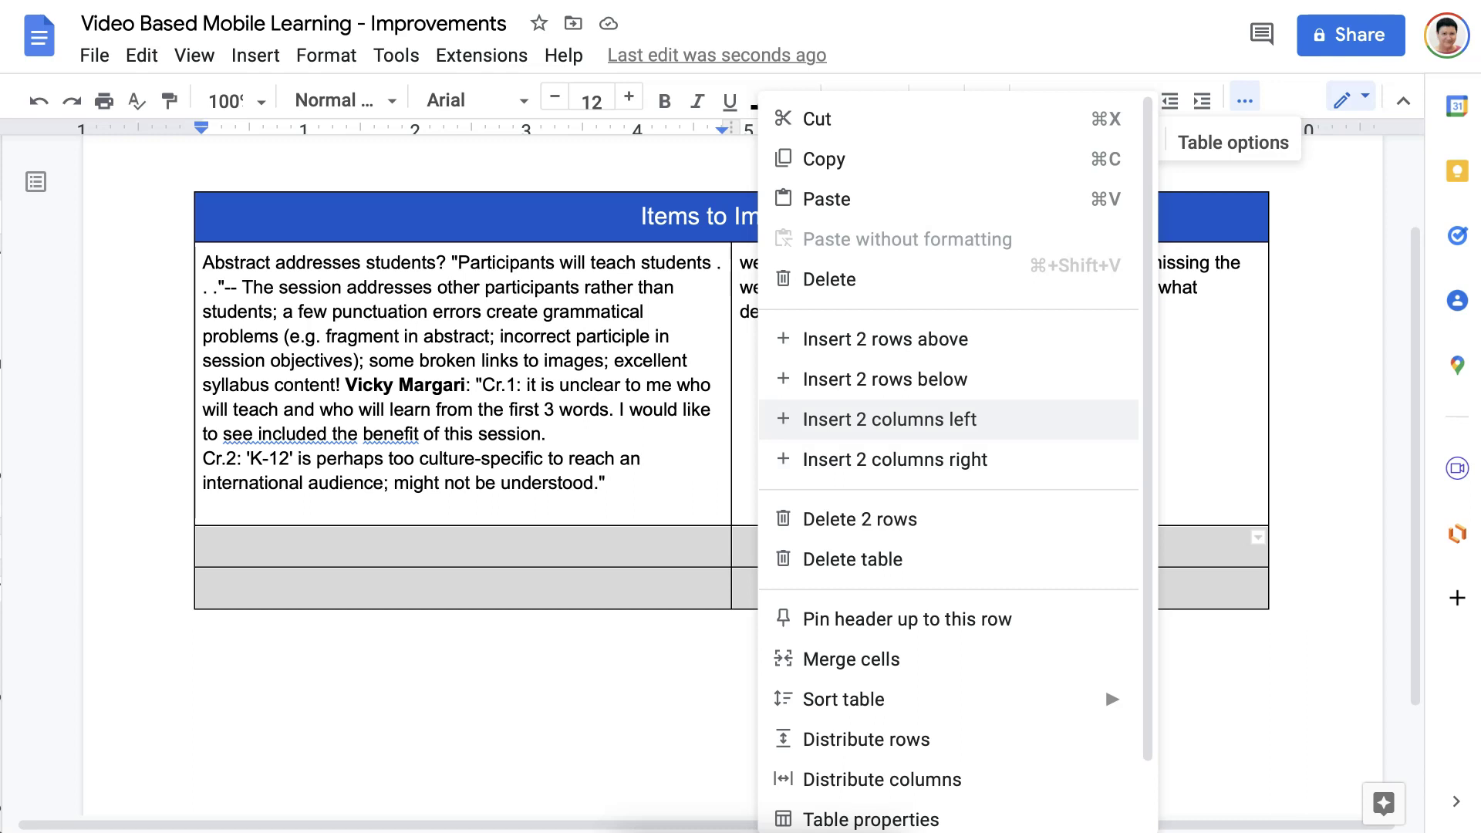
{"action": "left_click", "coordinate": [844, 159]}
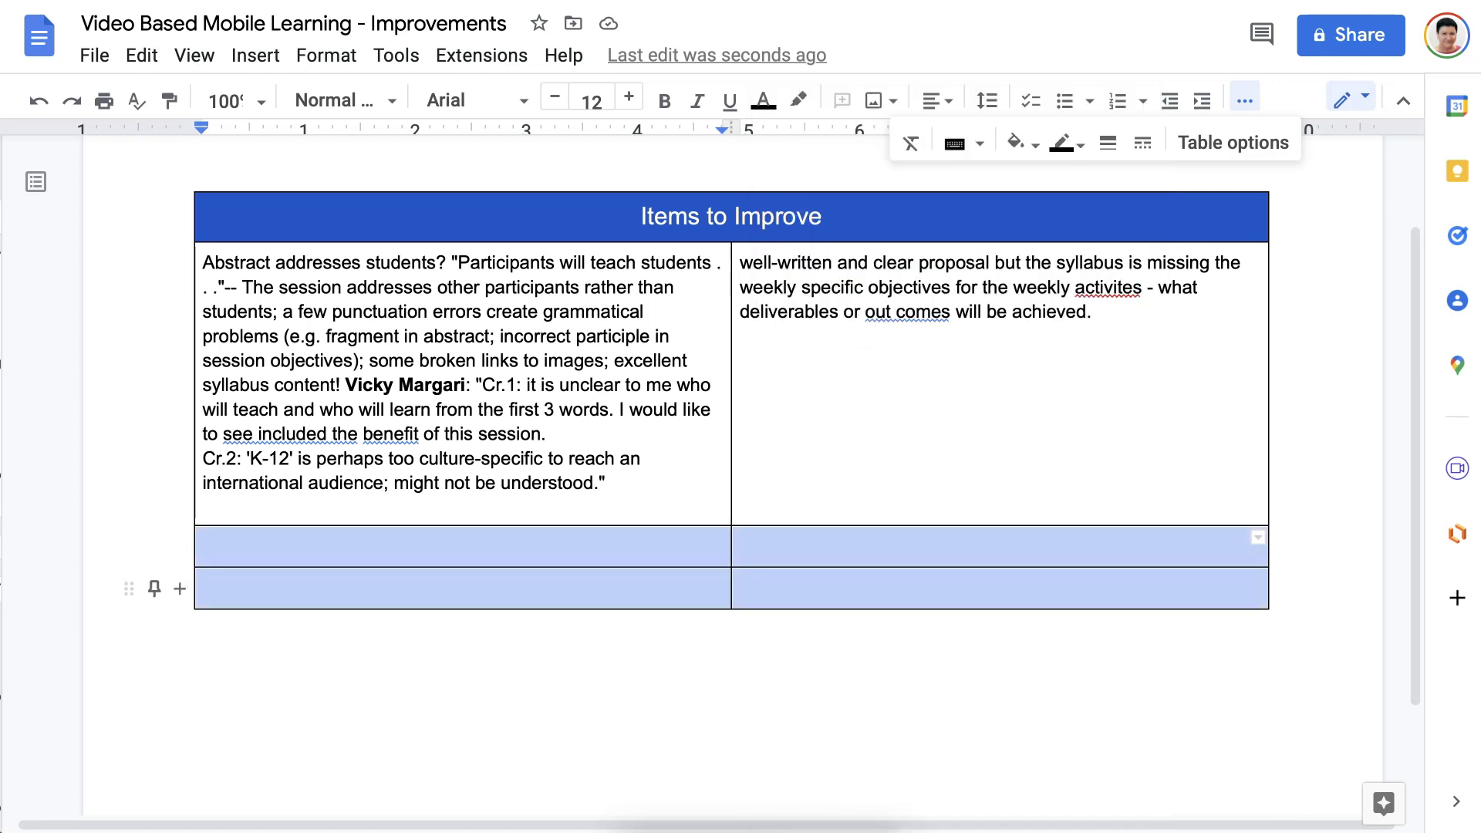
Paste the copied rows at the table's bottom, undoing the extra paste to leave five empty rows.
{"action": "left_click", "coordinate": [483, 599]}
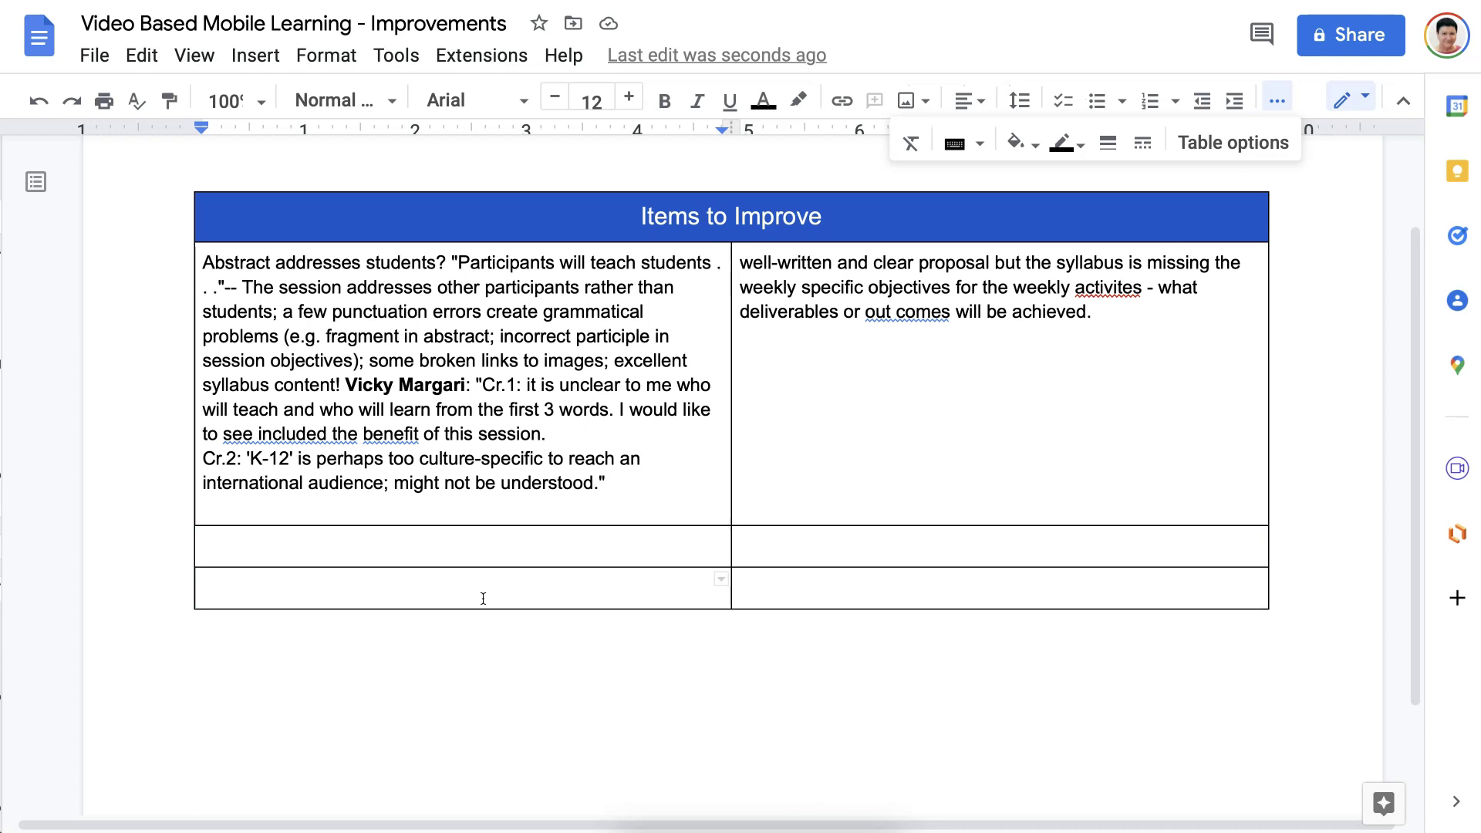
{"action": "key", "text": "ctrl+v"}
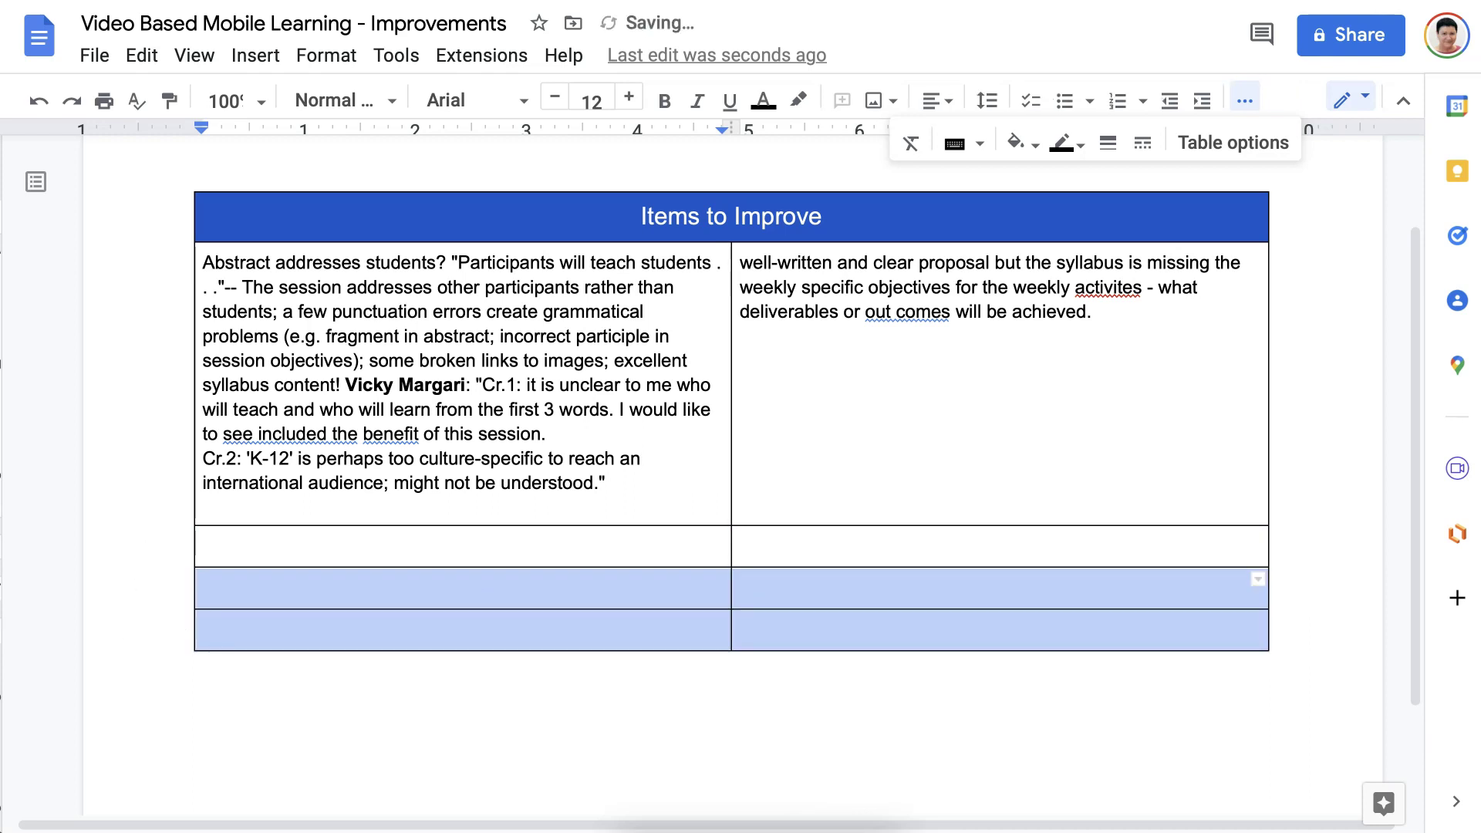
{"action": "left_click", "coordinate": [458, 639]}
{"action": "key", "text": "ctrl+v"}
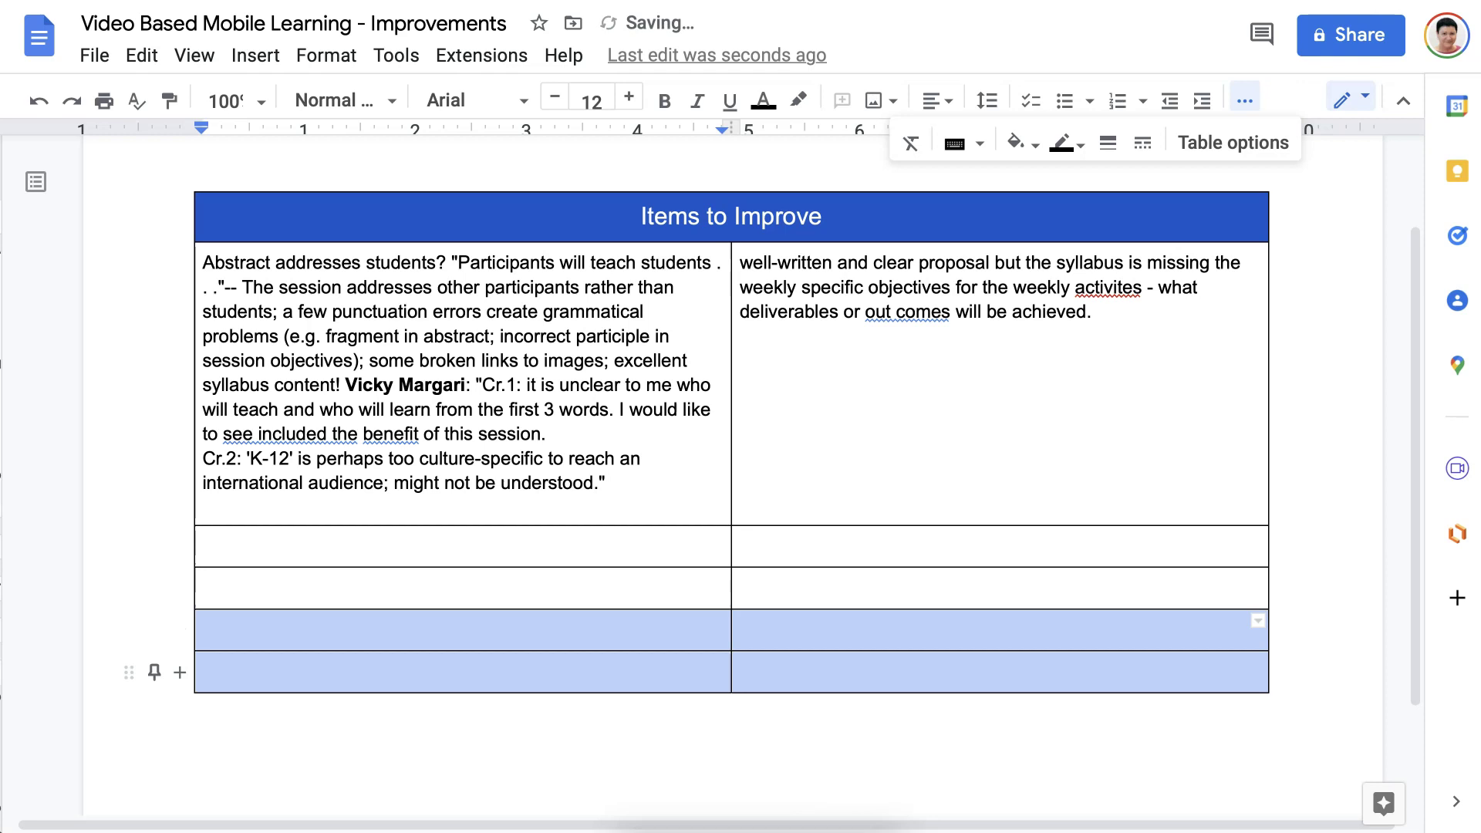
{"action": "left_click", "coordinate": [417, 667]}
{"action": "key", "text": "ctrl+v"}
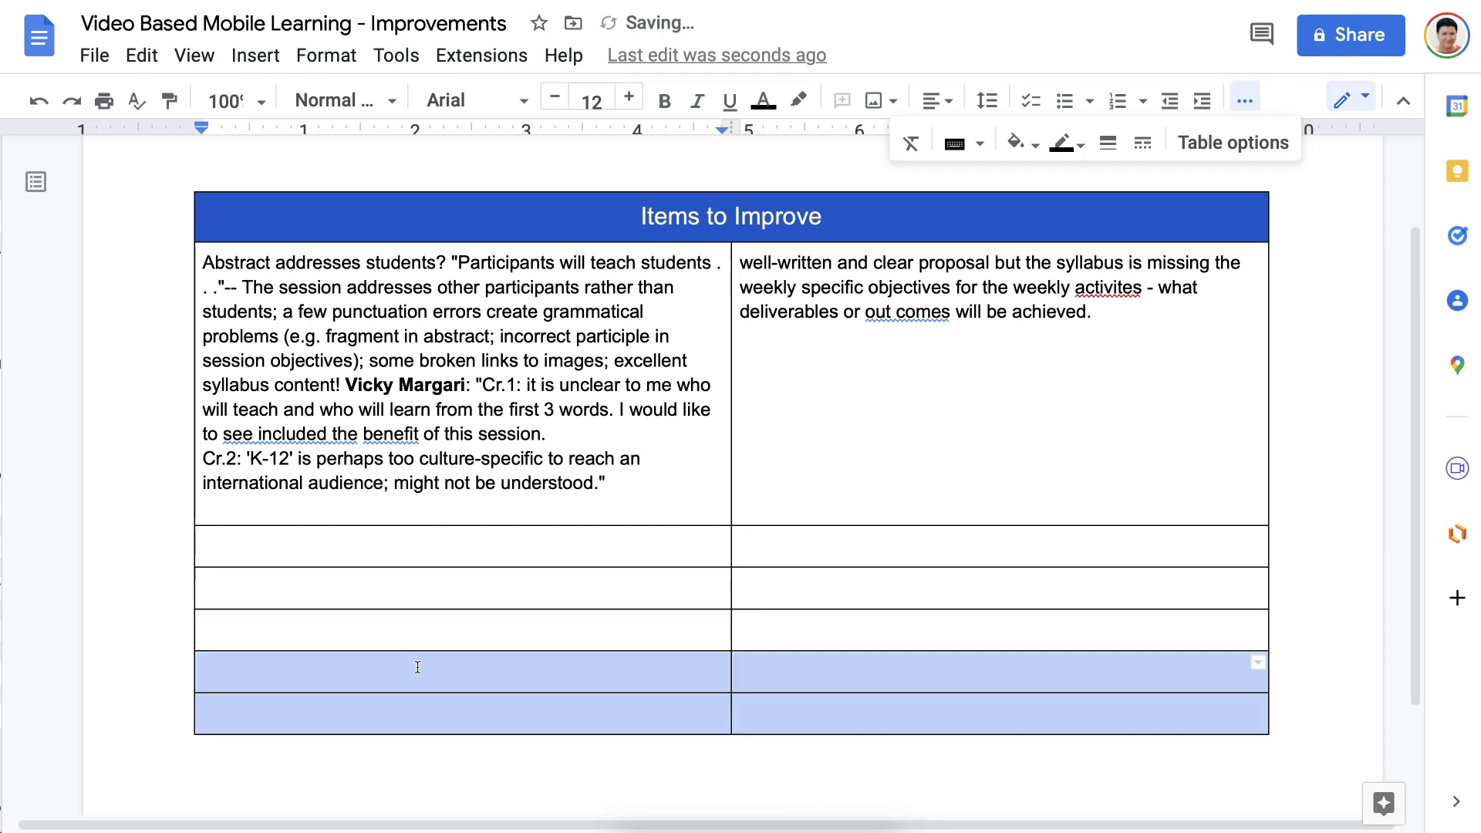
{"action": "left_click", "coordinate": [398, 686]}
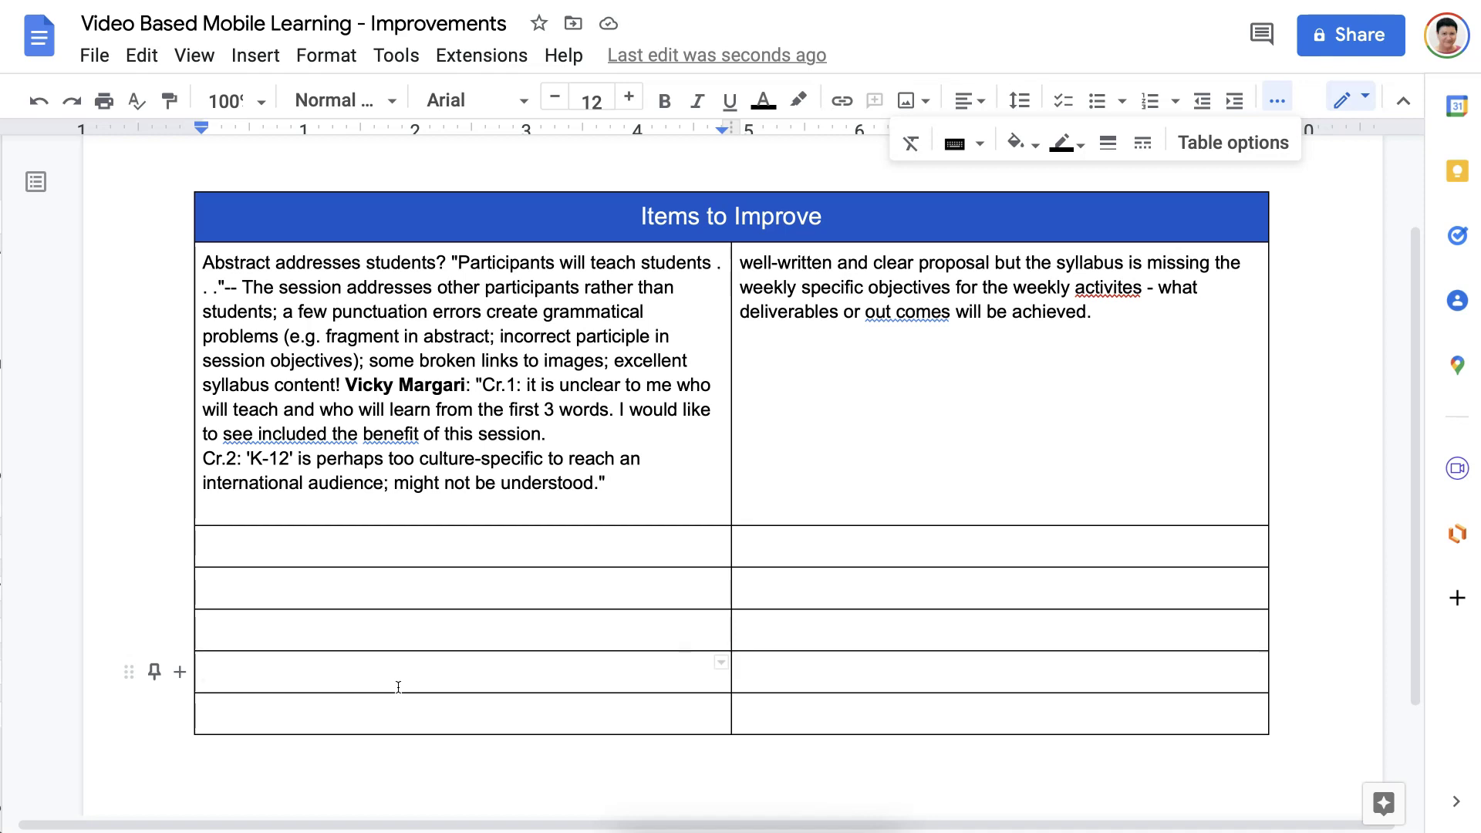
{"action": "key", "text": "ctrl+z"}
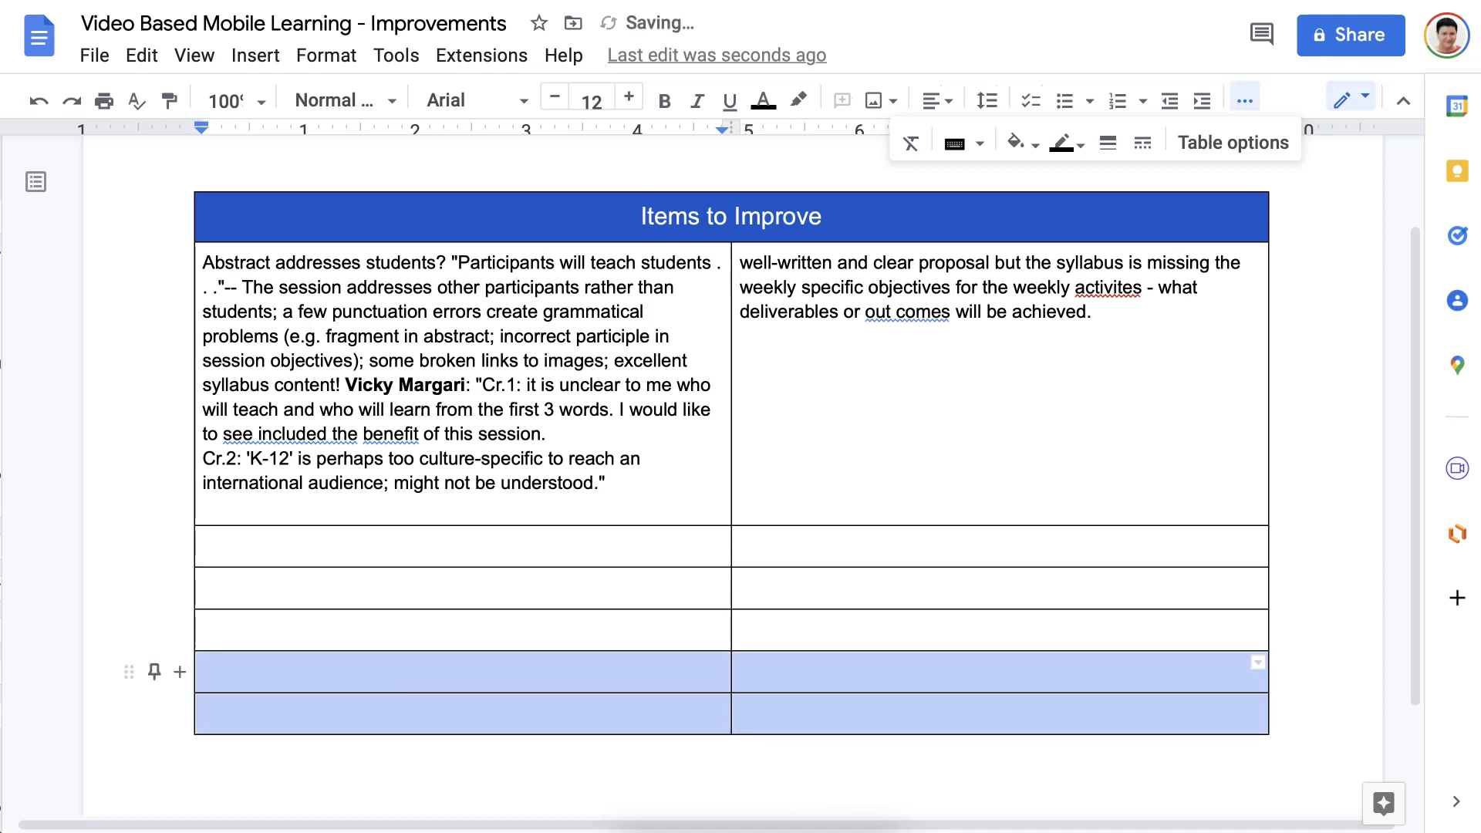
{"action": "left_click", "coordinate": [283, 507]}
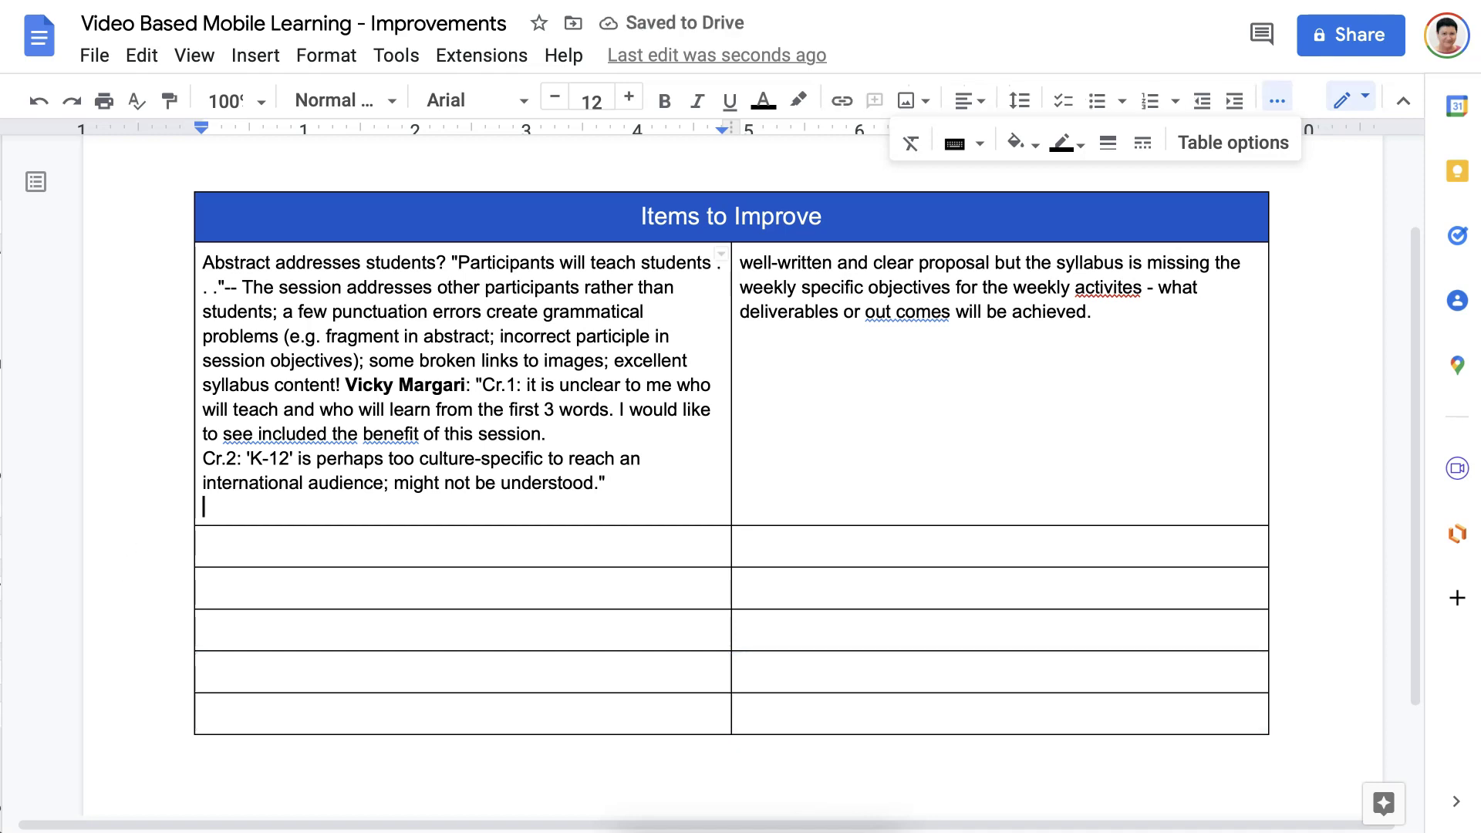
{"action": "left_click", "coordinate": [282, 543]}
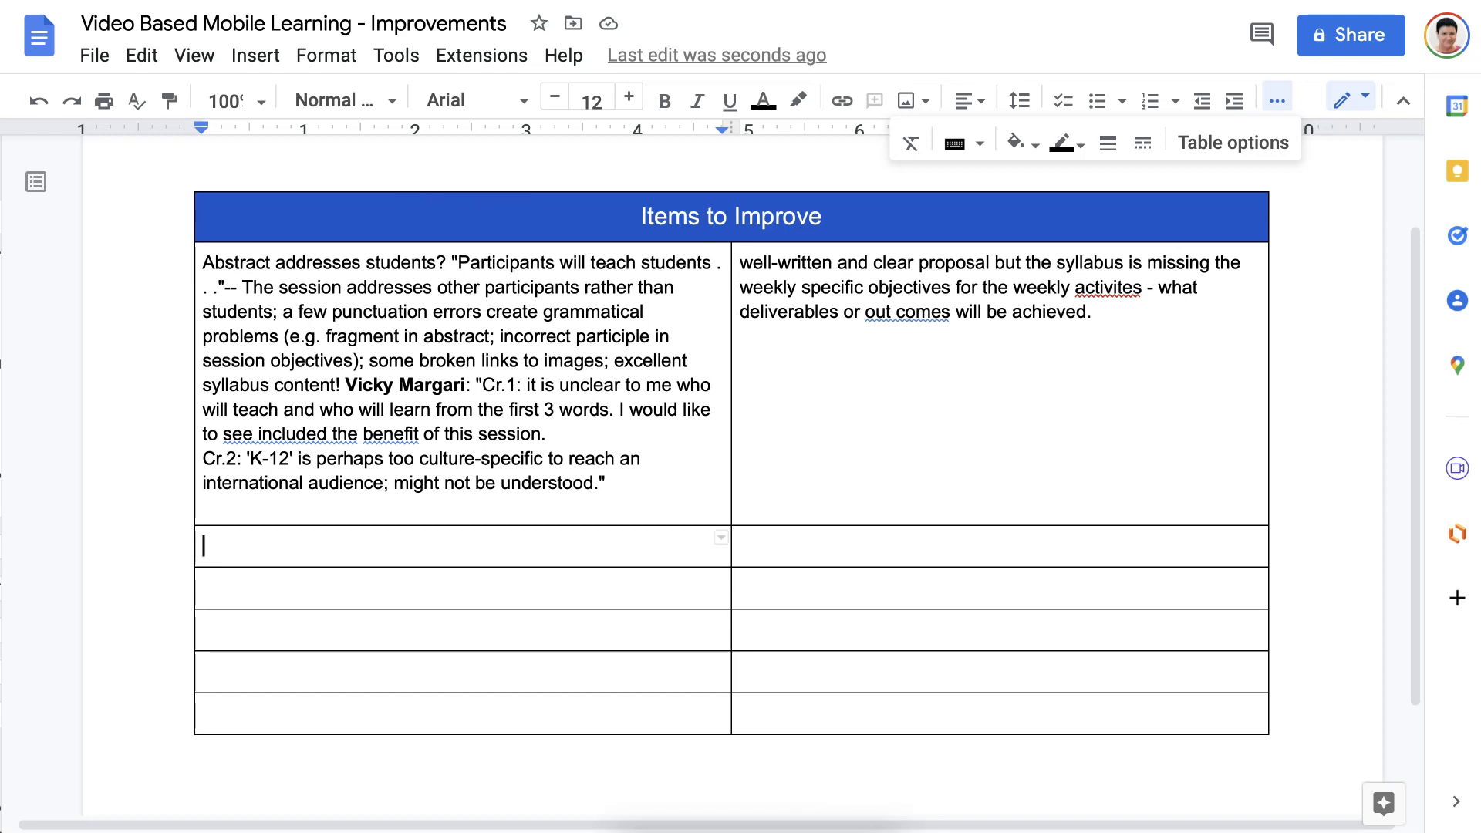
Type the instruction line above the table asking for comments and improvements to Video Based Mobile Learning.
{"action": "left_click", "coordinate": [255, 158]}
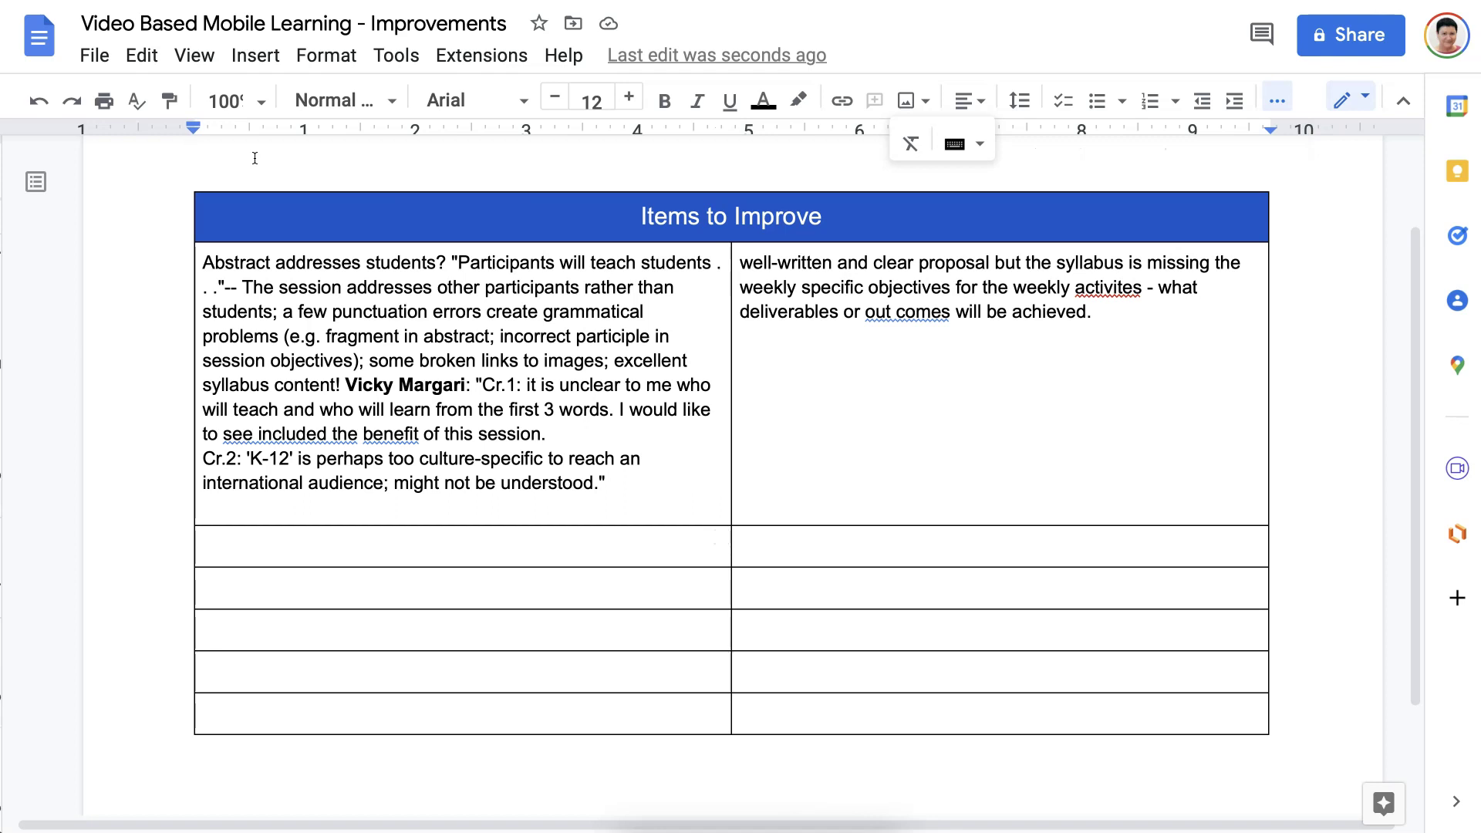
{"action": "type", "text": "P"}
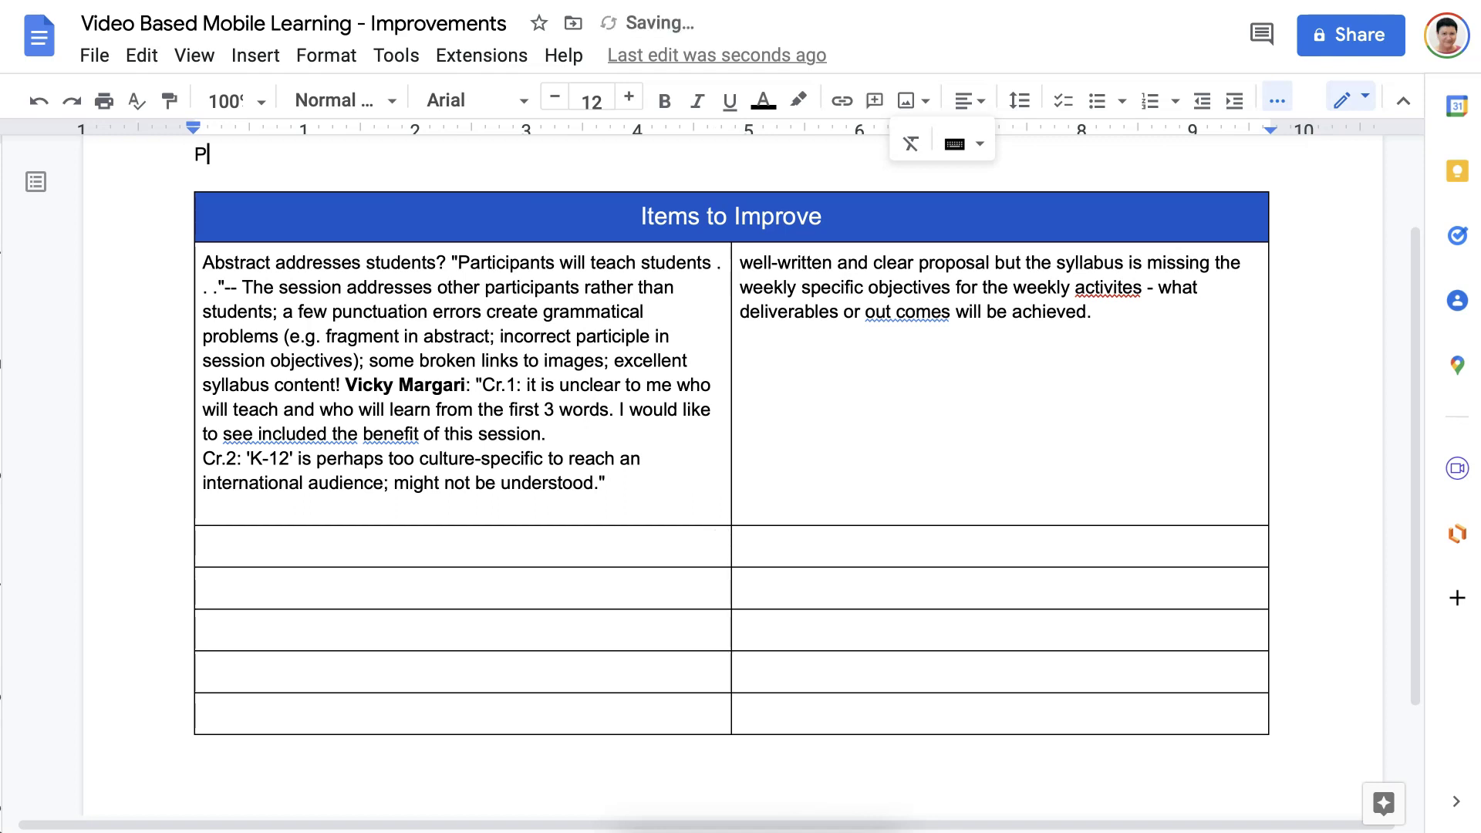
{"action": "type", "text": "lease add your comments and"}
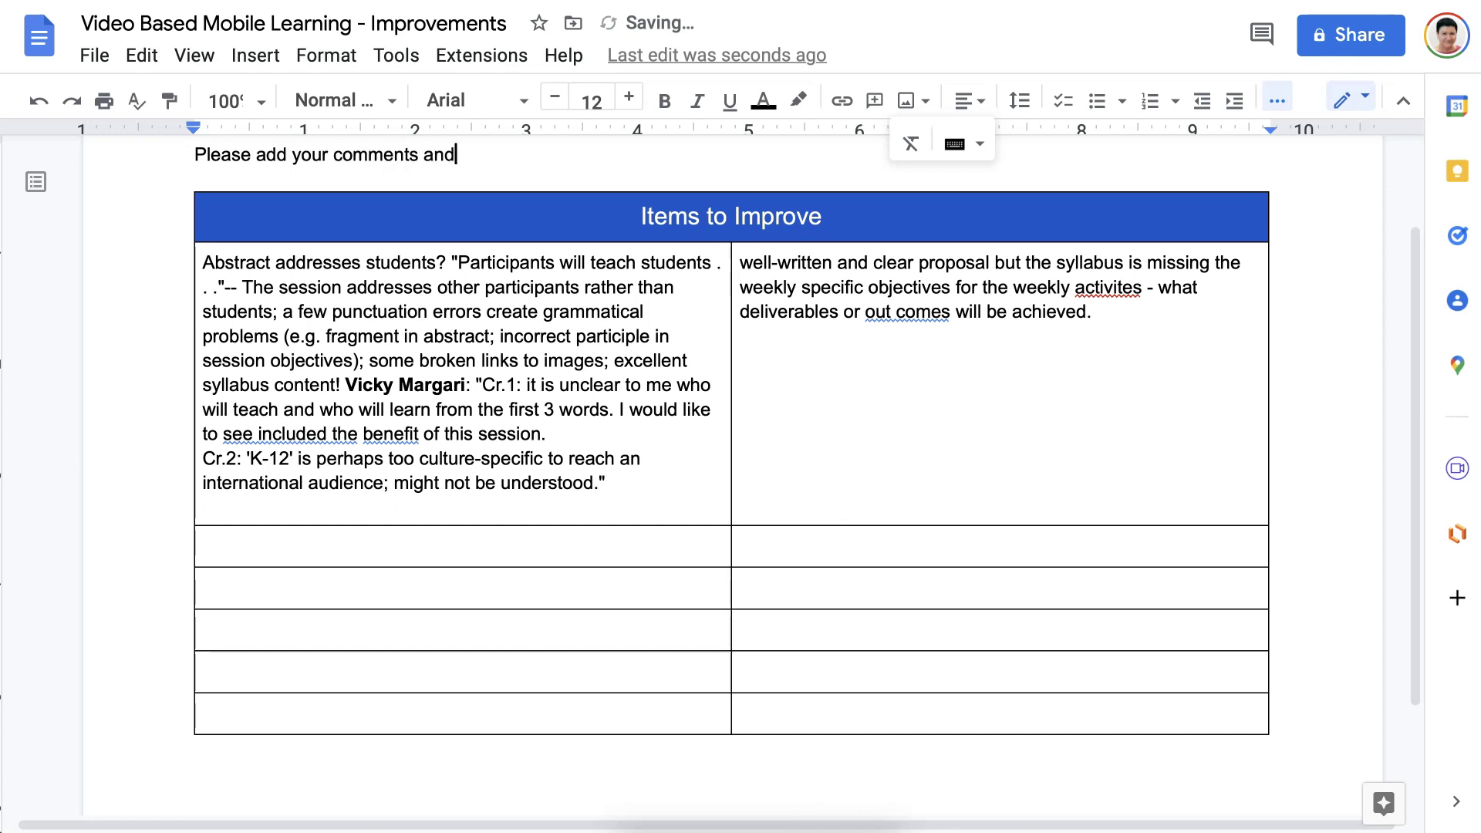
{"action": "type", "text": " ways to improve the"}
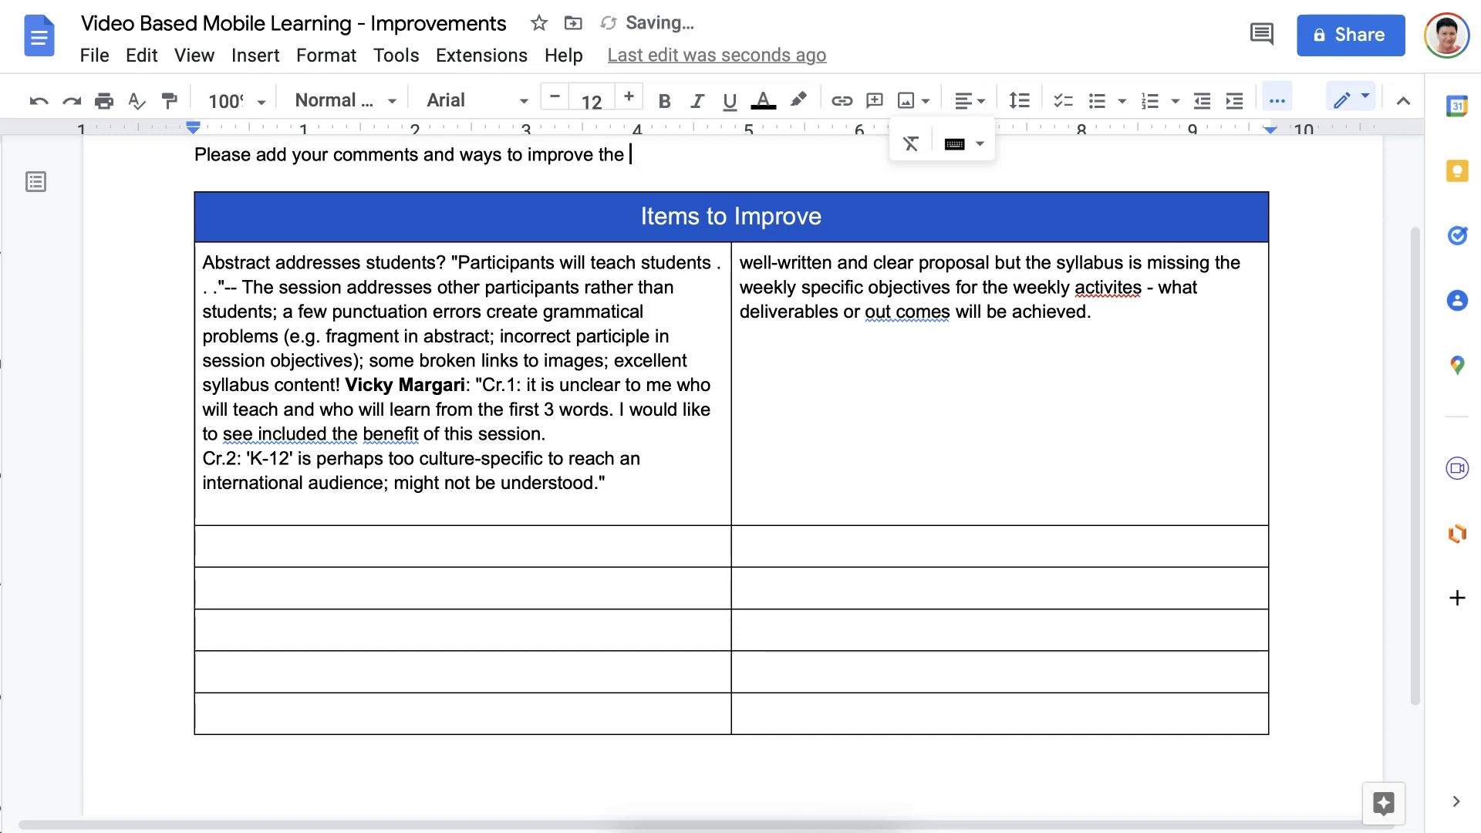
{"action": "type", "text": " see"}
{"action": "key", "text": "BackSpace"}
{"action": "key", "text": "BackSpace"}
{"action": "key", "text": "BackSpace"}
{"action": "type", "text": "Vid"}
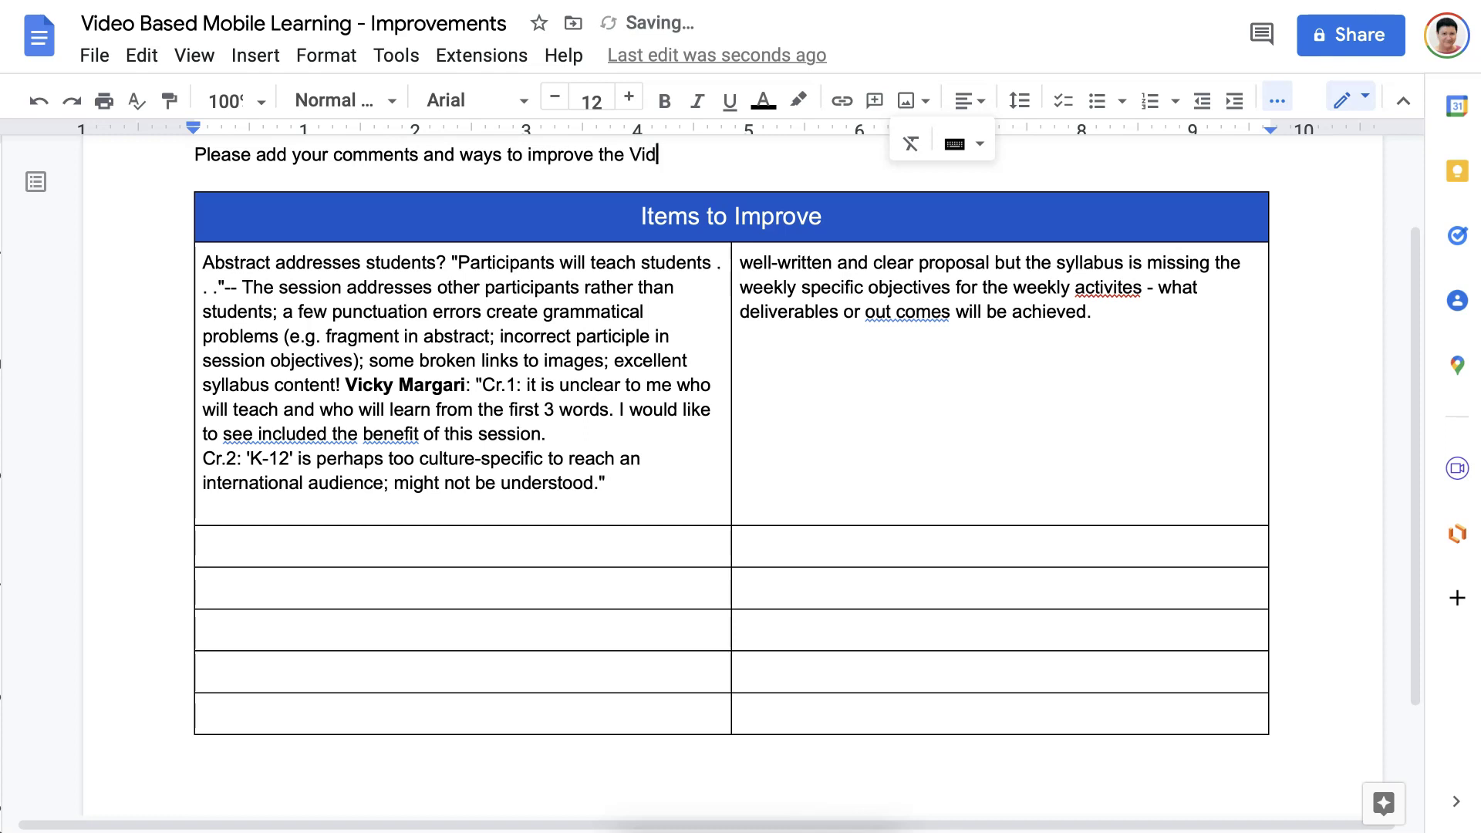
{"action": "type", "text": "eo Based Mobile Learning"}
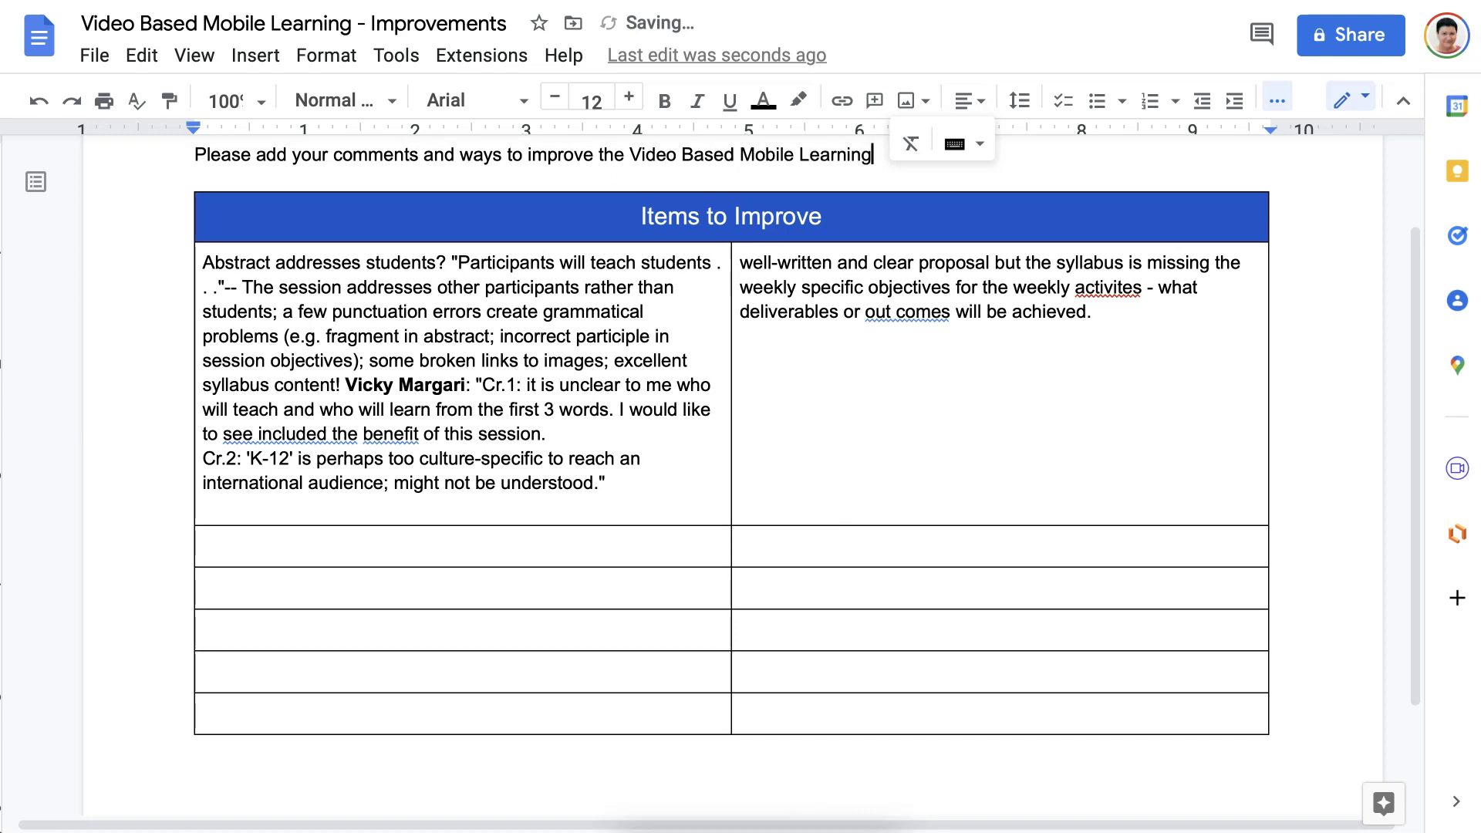
{"action": "type", "text": " to"}
{"action": "type", "text": "low. N o need t"}
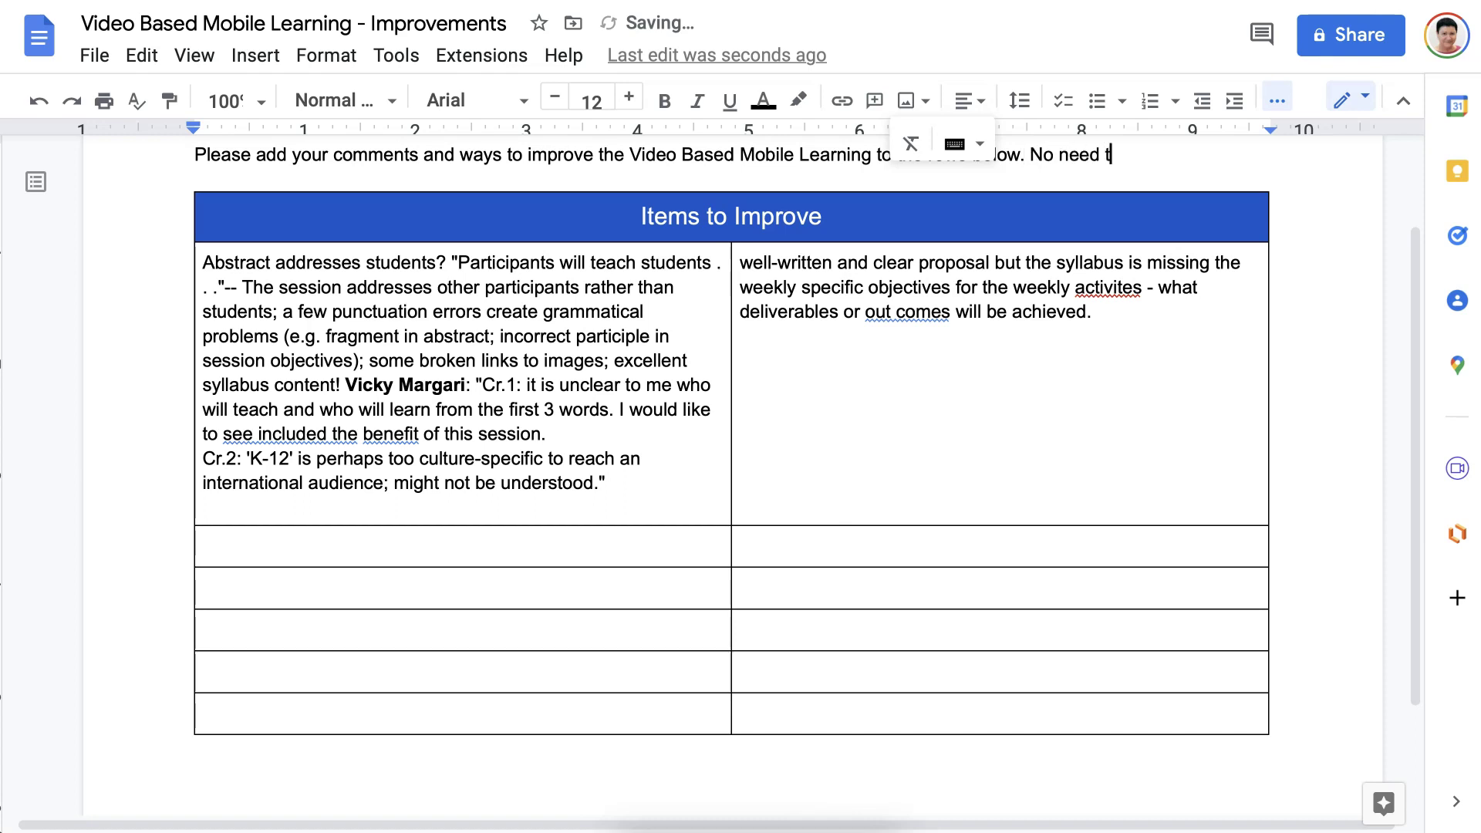
{"action": "type", "text": "o add your name or chang"}
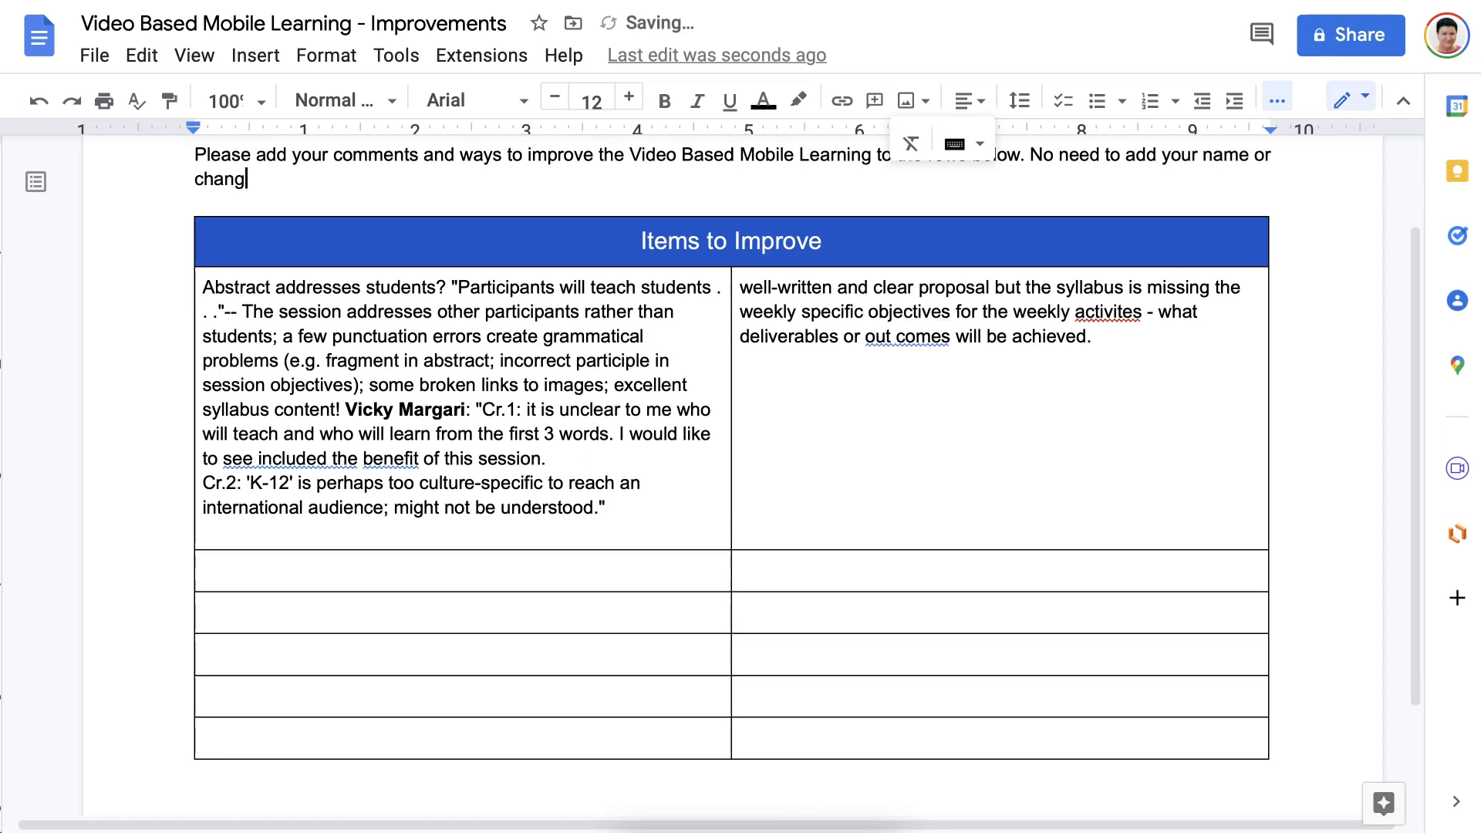
{"action": "type", "text": "e the collor"}
{"action": "key", "text": "BackSpace"}
{"action": "key", "text": "BackSpace"}
{"action": "key", "text": "BackSpace"}
{"action": "key", "text": "BackSpace"}
{"action": "type", "text": "lor."}
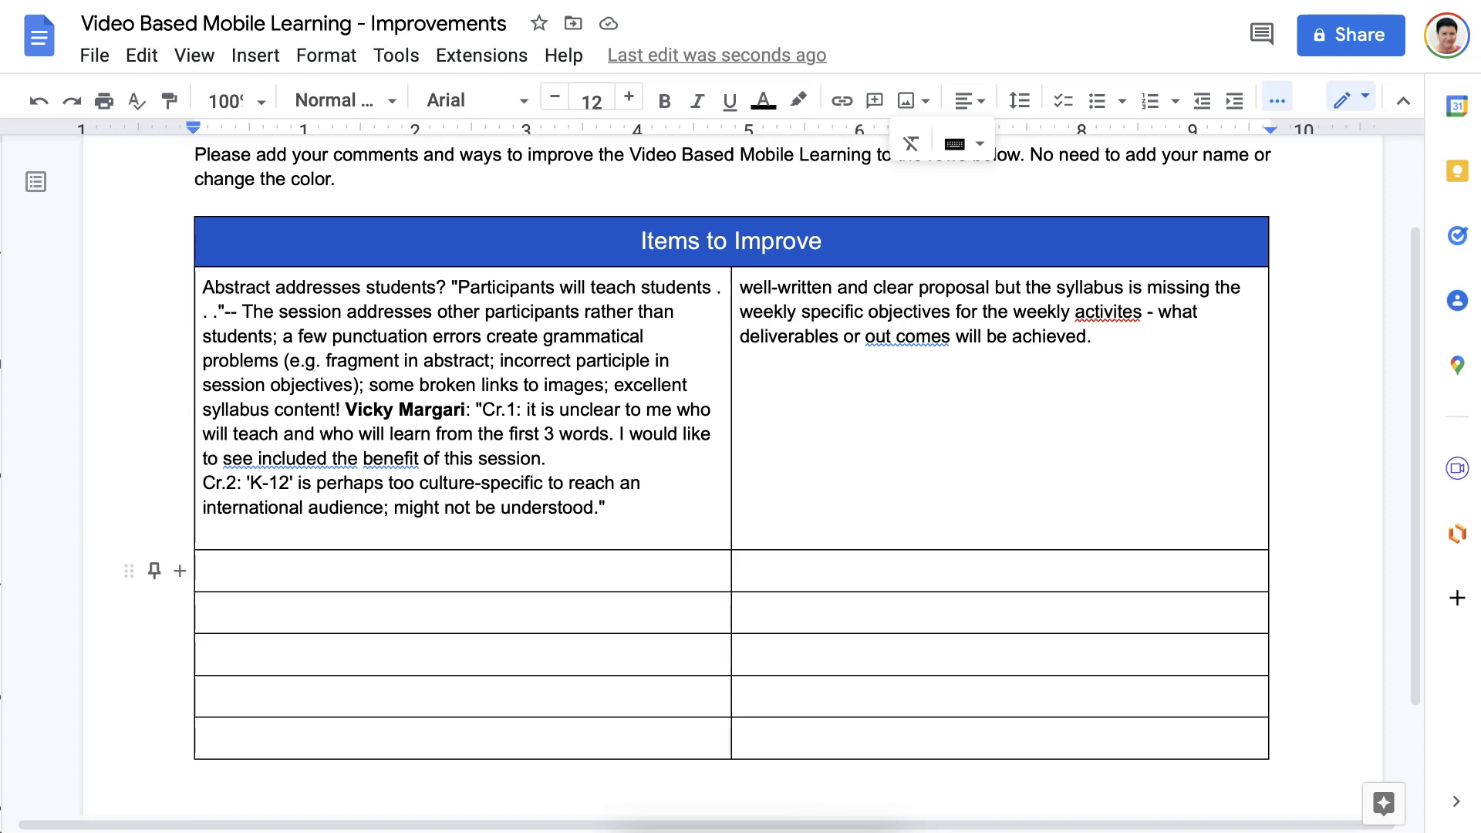
{"action": "left_click", "coordinate": [205, 569]}
Delete the reviewer's name label from the first comment cell.
{"action": "left_click", "coordinate": [204, 611]}
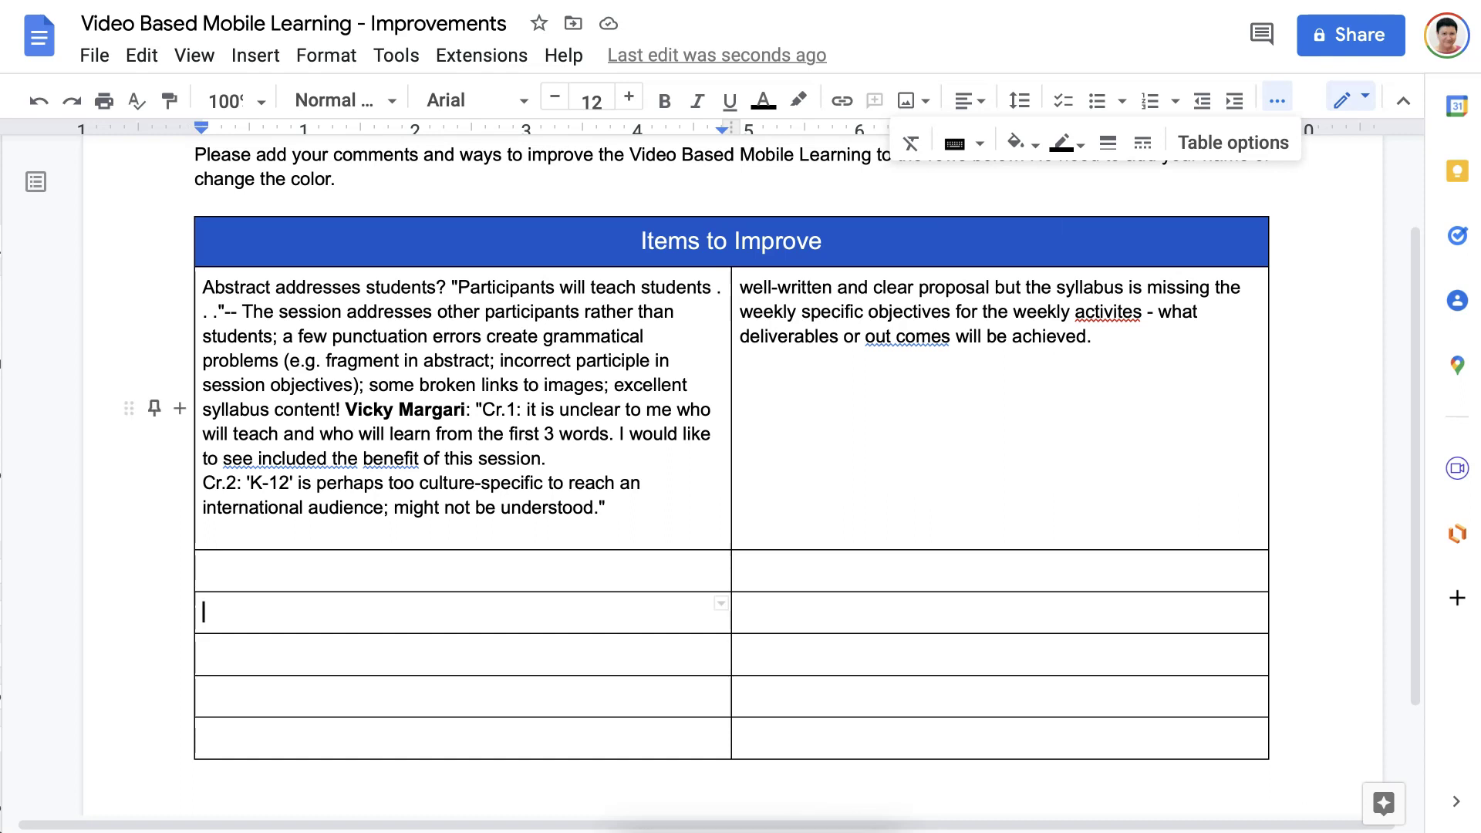
{"action": "left_click_drag", "start_coordinate": [346, 410], "coordinate": [471, 410]}
{"action": "key", "text": "BackSpace"}
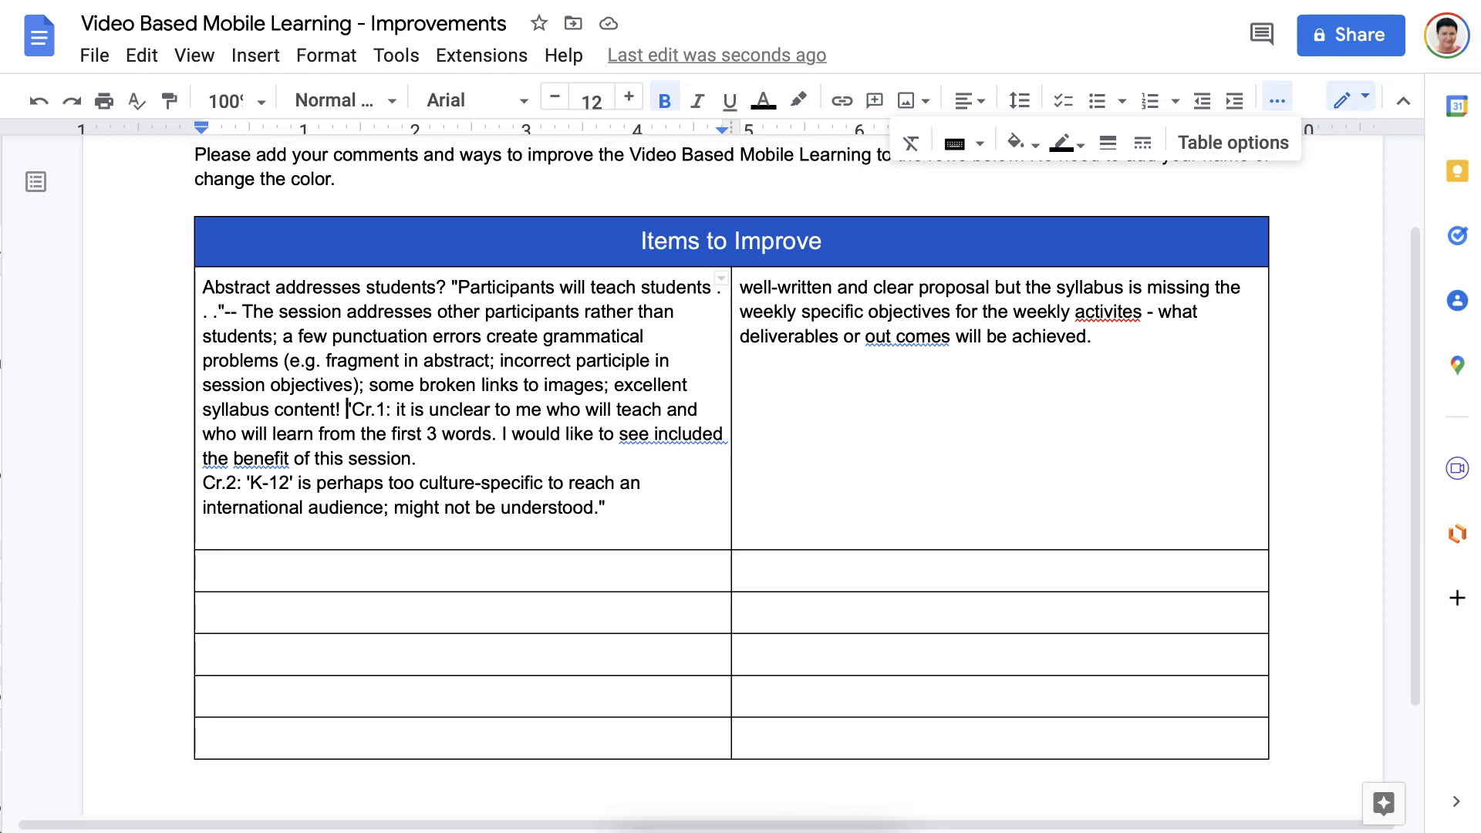
Accept the suggested corrections to 'activities', 'outcomes' and 'see the' in the comments.
{"action": "left_click", "coordinate": [1123, 312]}
{"action": "left_click", "coordinate": [1126, 279]}
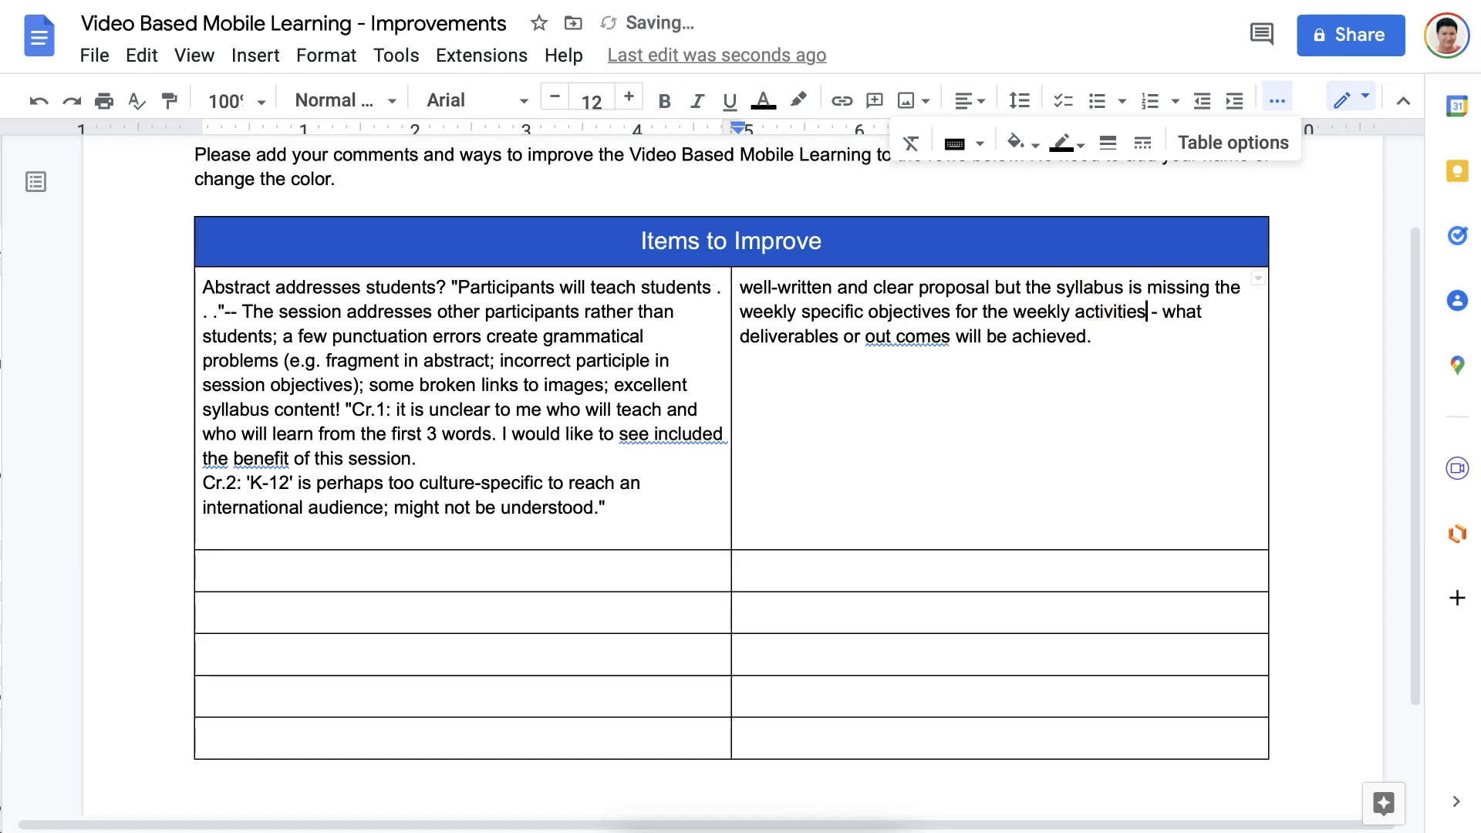
{"action": "left_click", "coordinate": [907, 337]}
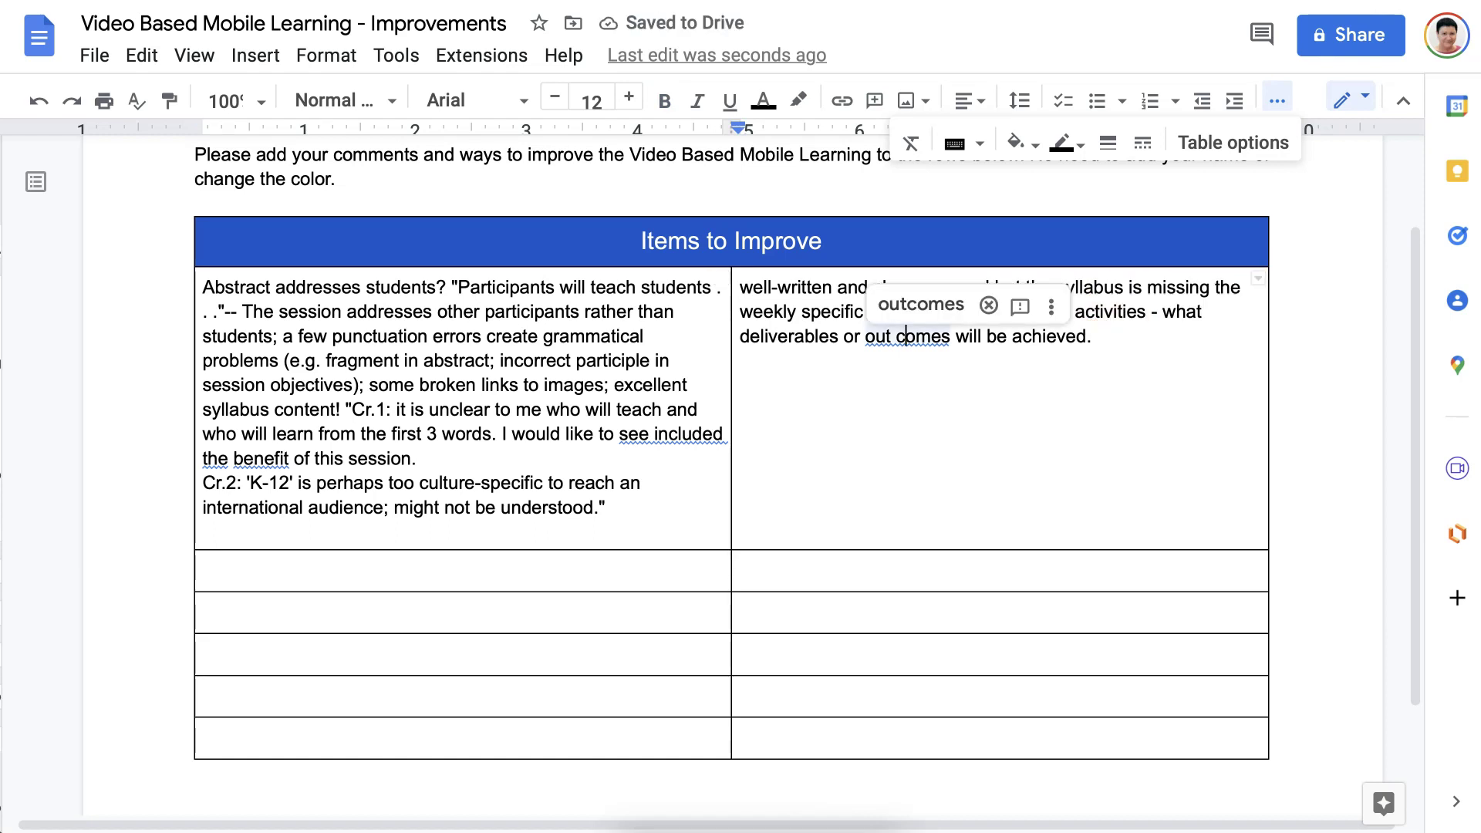
{"action": "left_click", "coordinate": [968, 284]}
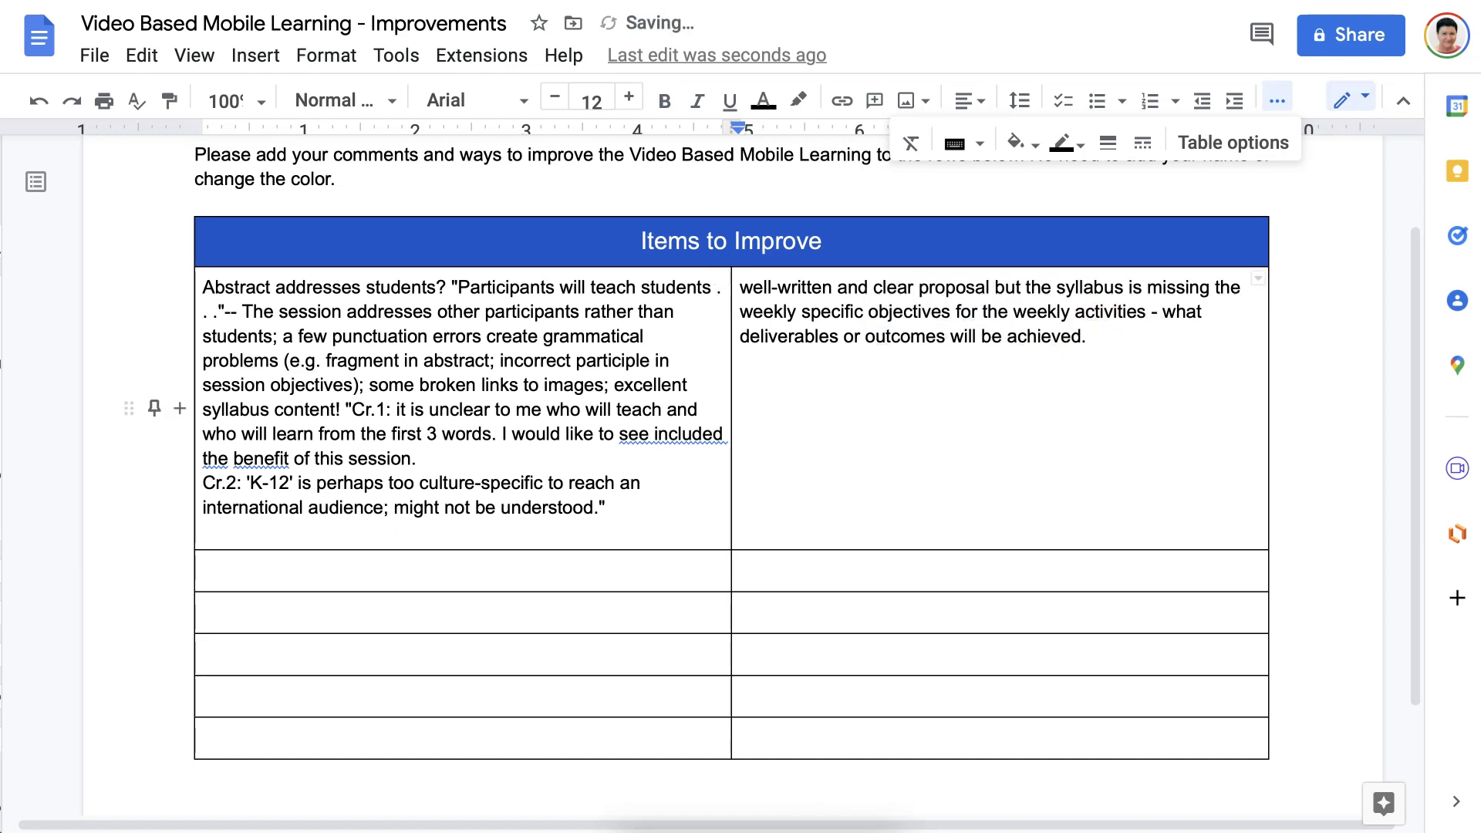
{"action": "left_click", "coordinate": [660, 435]}
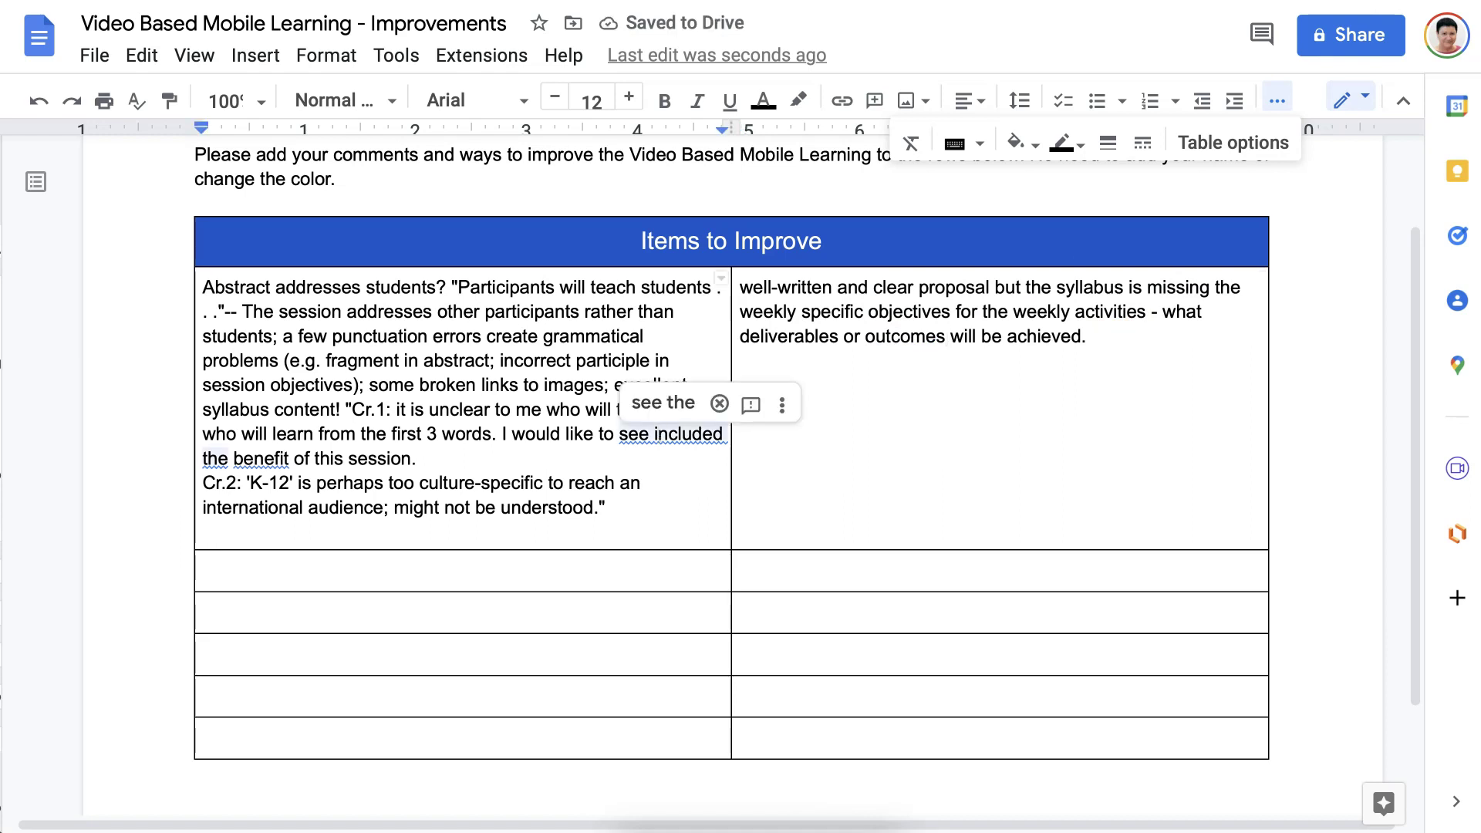
{"action": "left_click", "coordinate": [663, 402]}
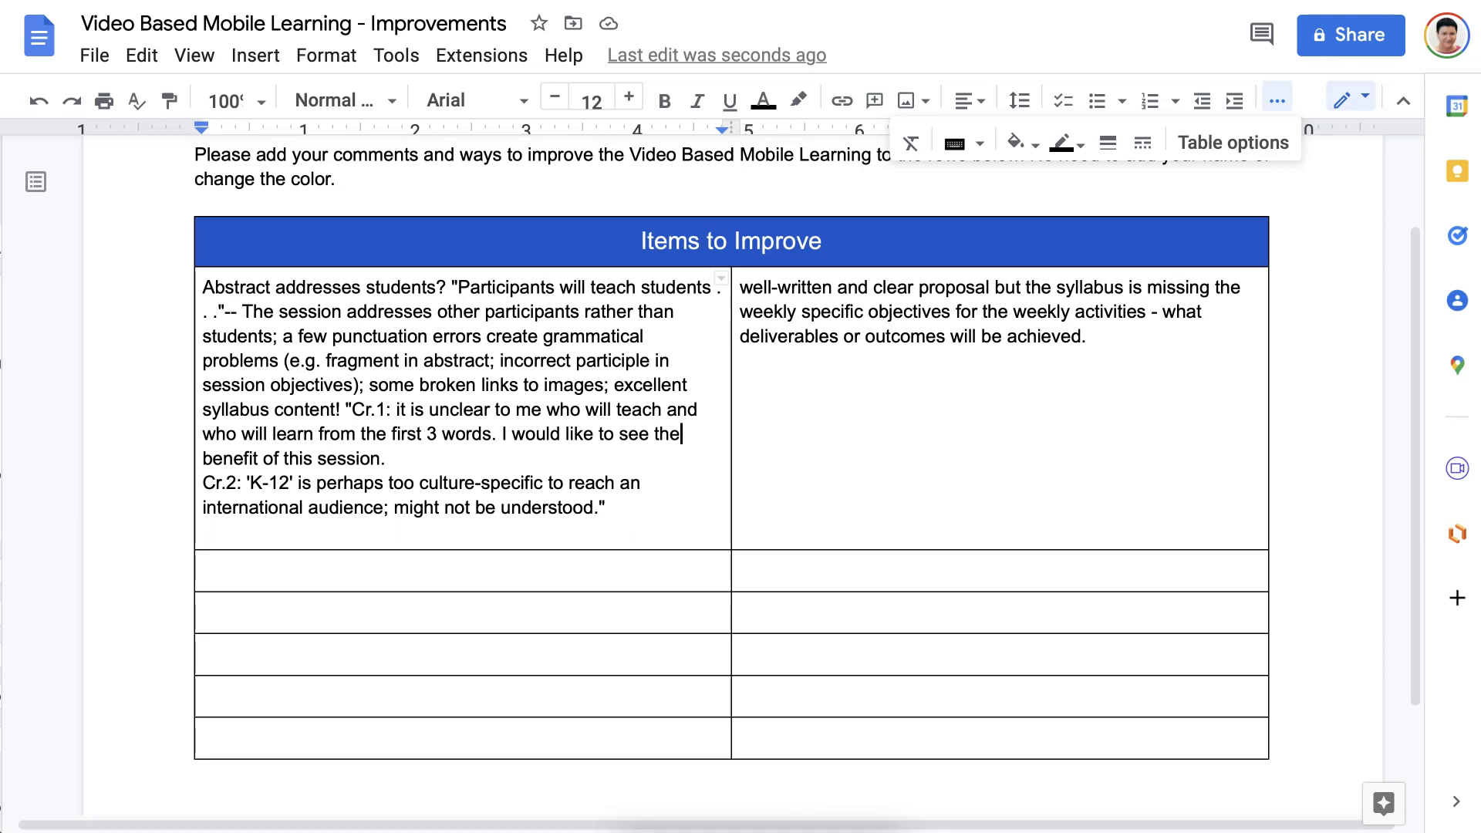
{"action": "left_click", "coordinate": [326, 55]}
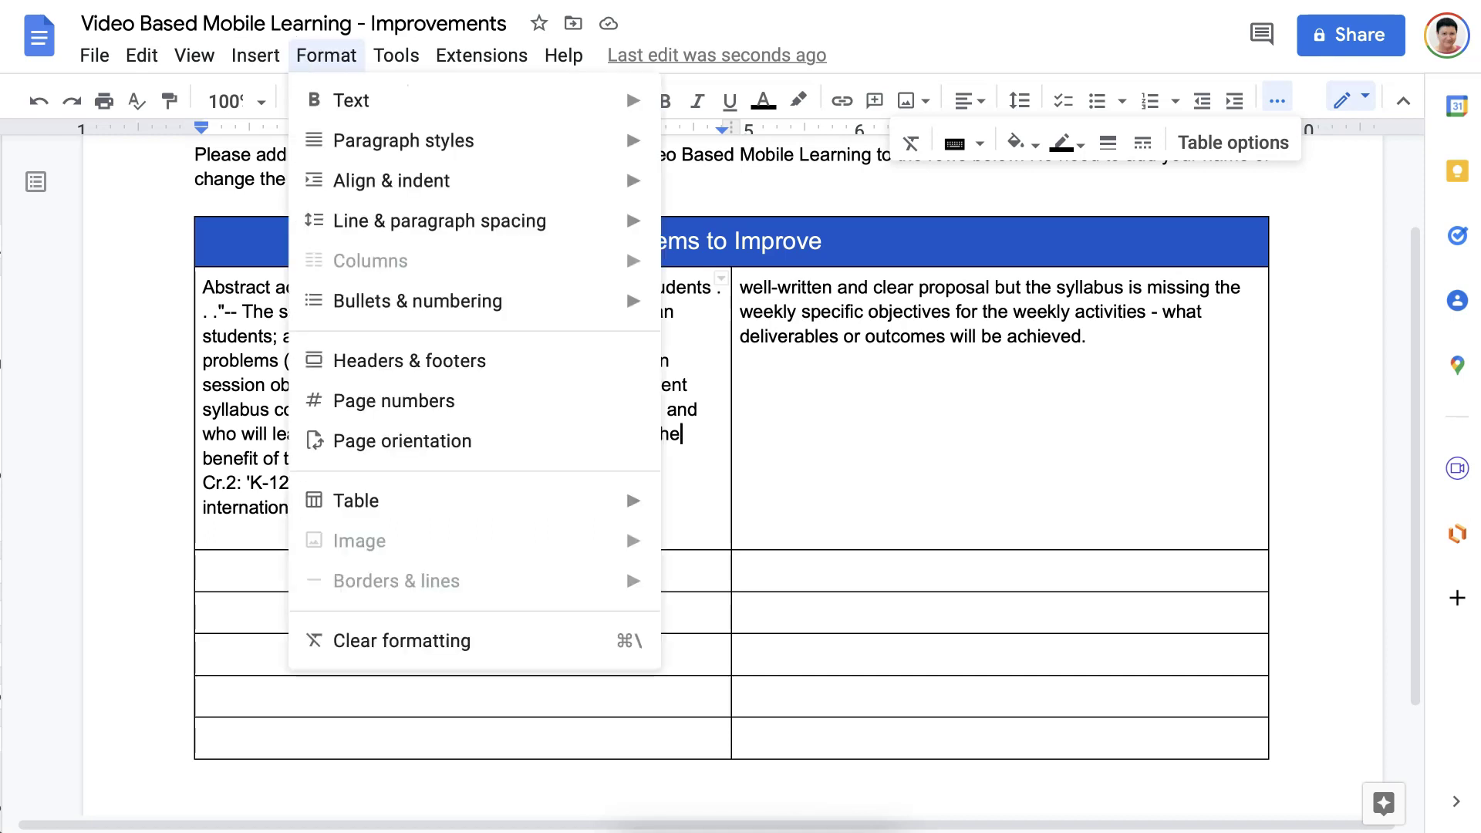
Bring up the Share dialog via File > Share > Share with others.
{"action": "left_click", "coordinate": [397, 55]}
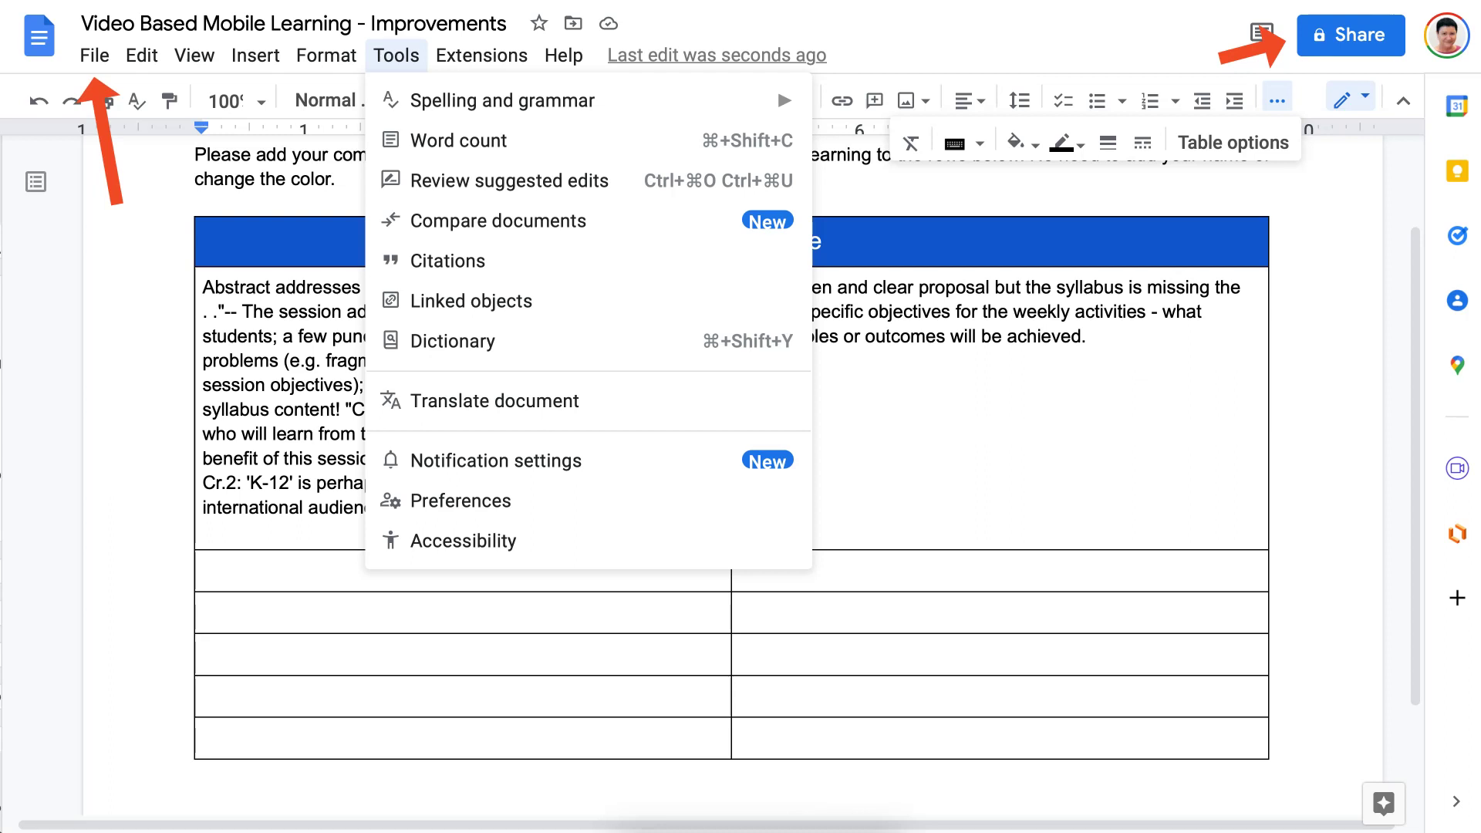
{"action": "key", "text": "Escape"}
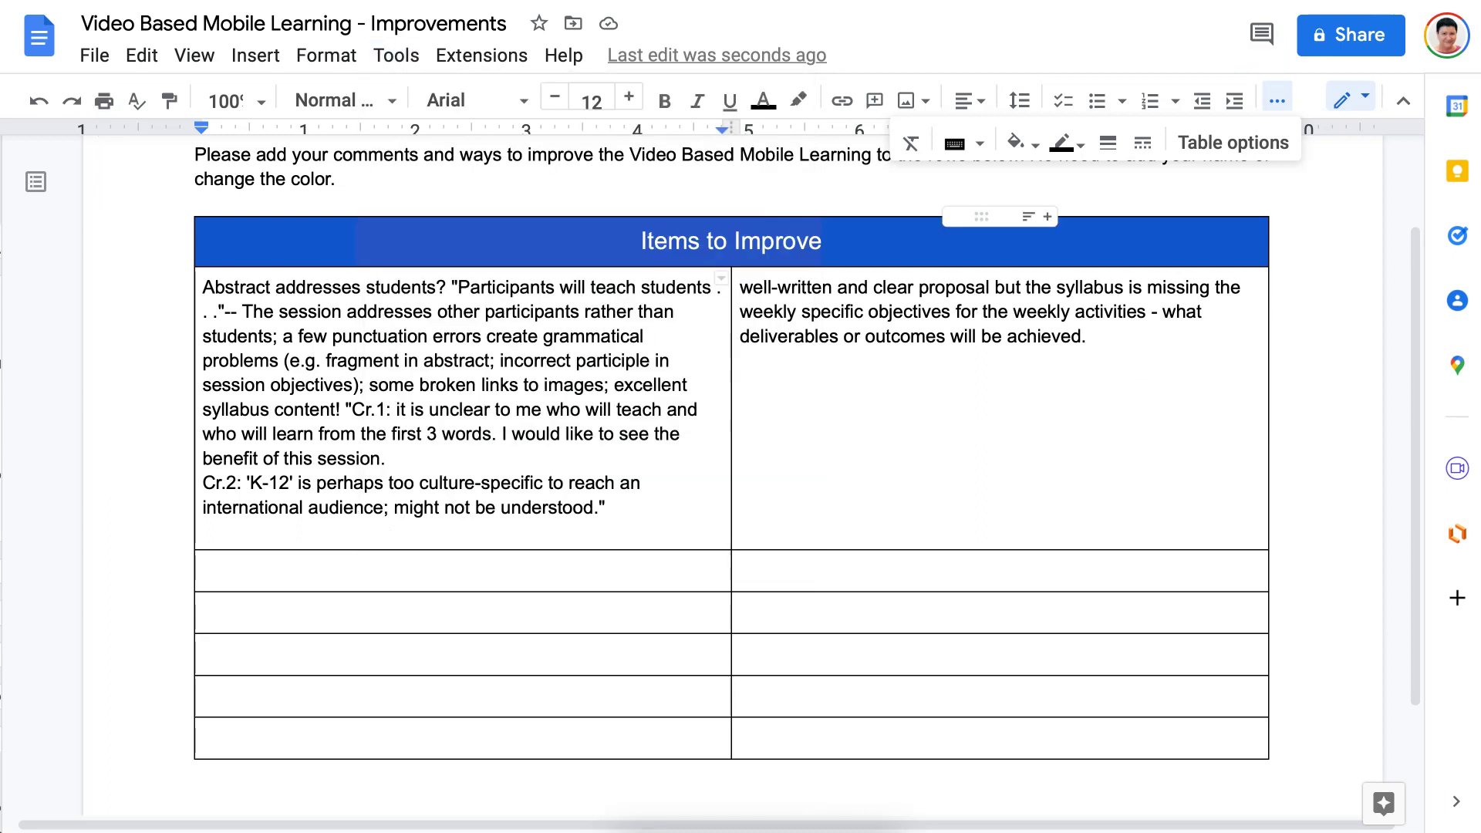
{"action": "left_click", "coordinate": [100, 56]}
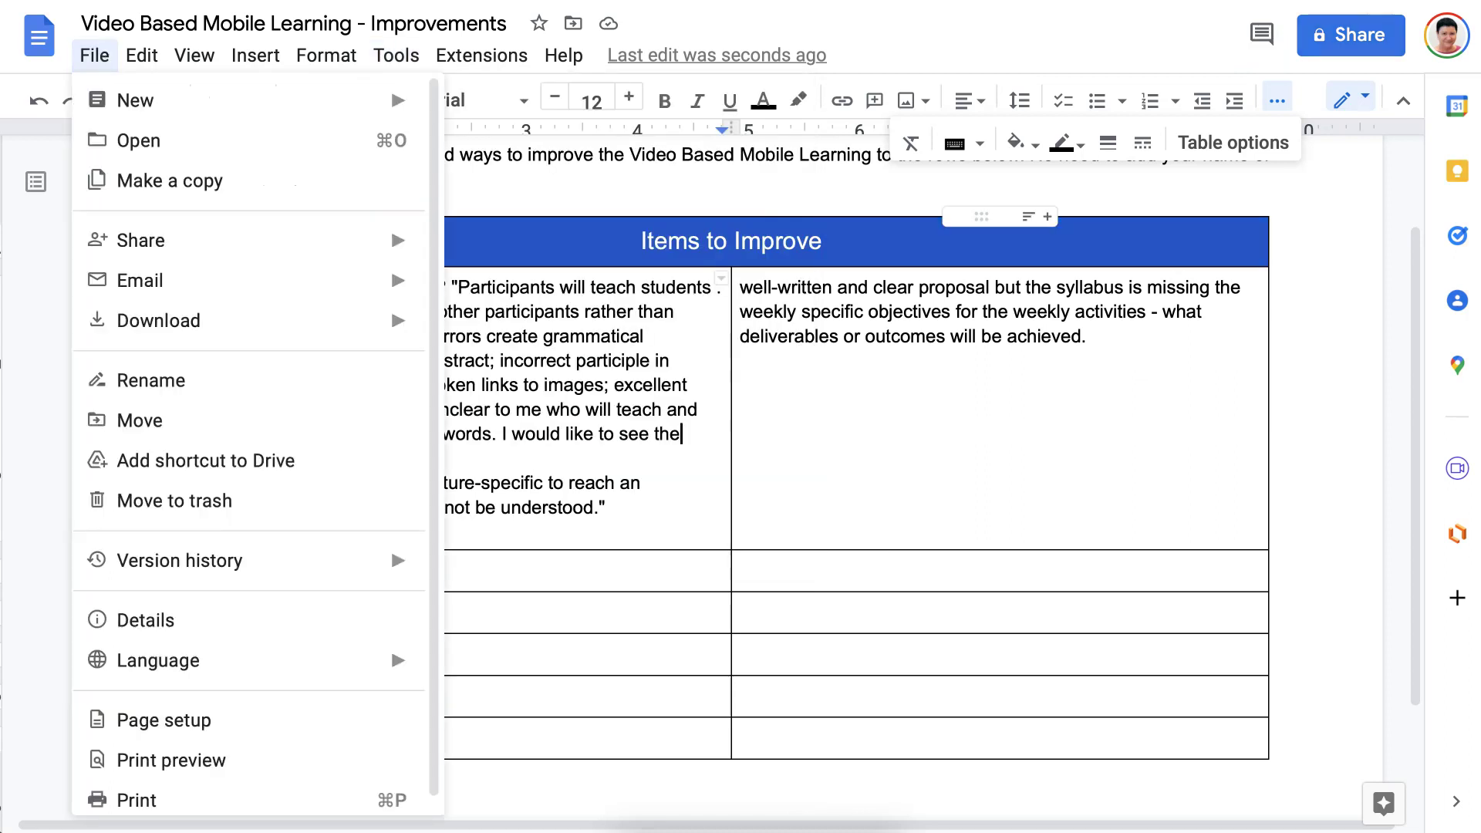
{"action": "key", "text": "Right"}
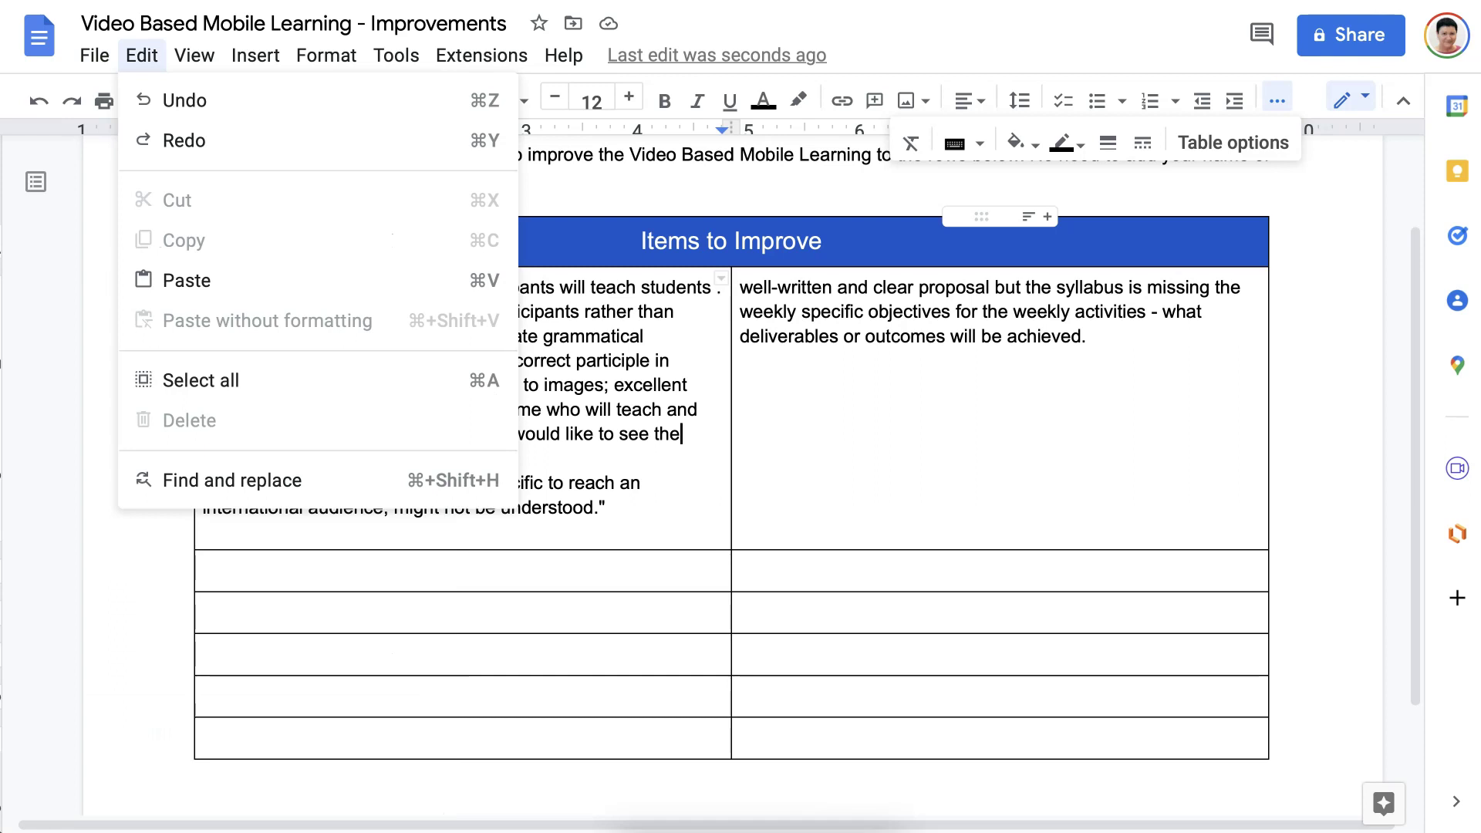
{"action": "key", "text": "Left"}
{"action": "key", "text": "Down"}
{"action": "key", "text": "Down"}
{"action": "key", "text": "Down"}
{"action": "key", "text": "Down"}
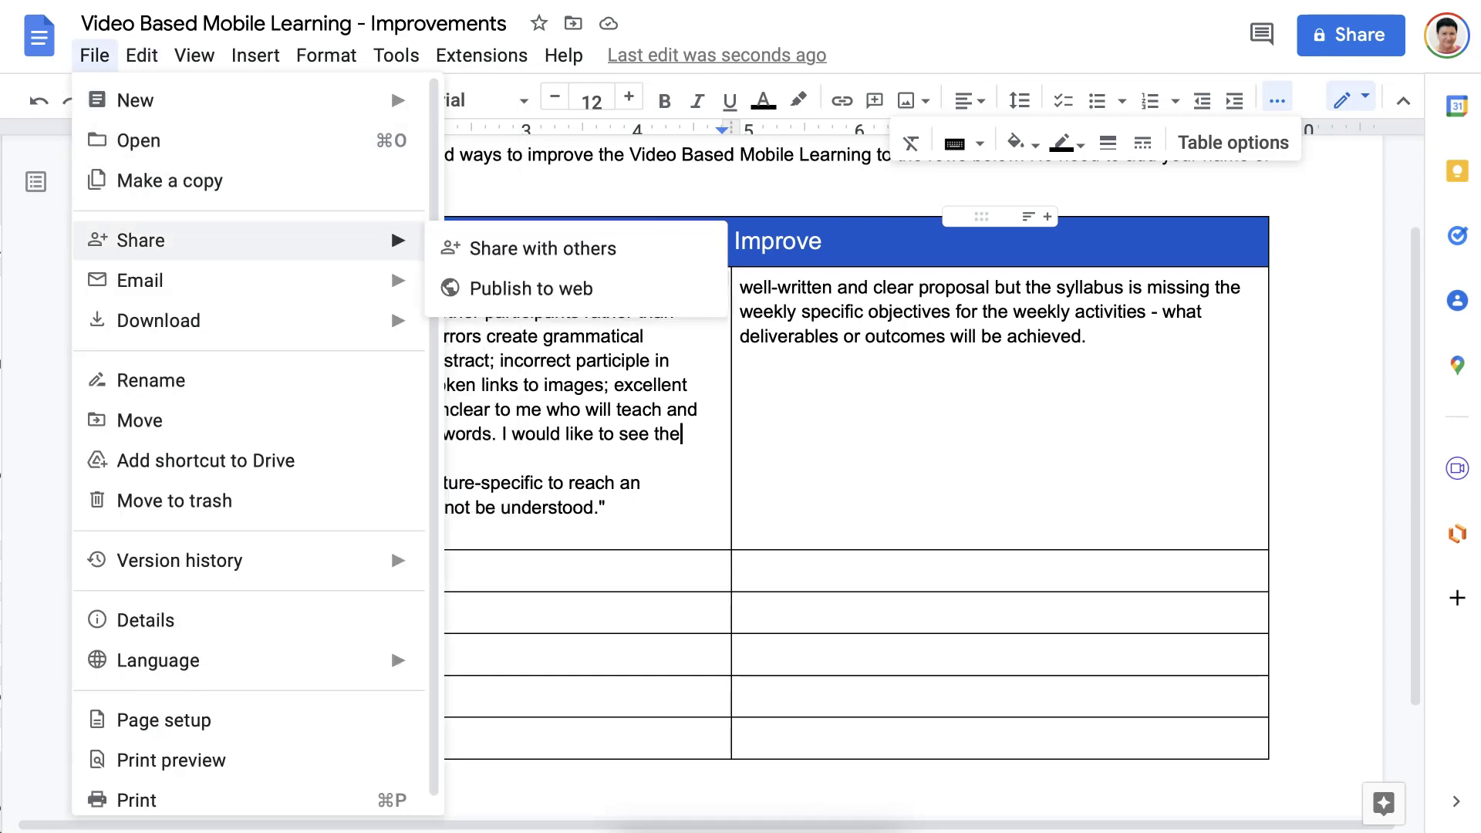
{"action": "key", "text": "Right"}
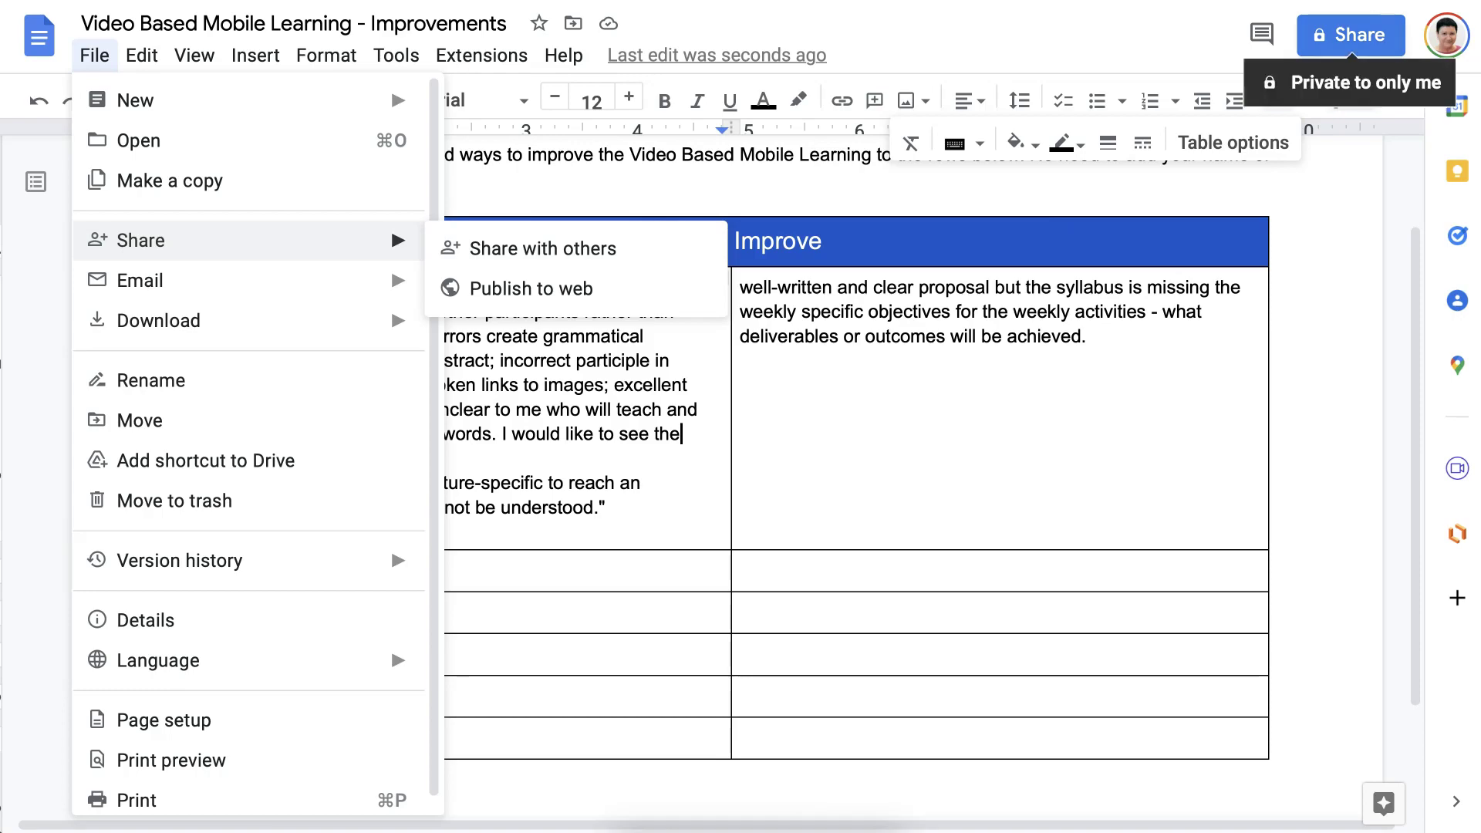
{"action": "left_click", "coordinate": [1351, 39]}
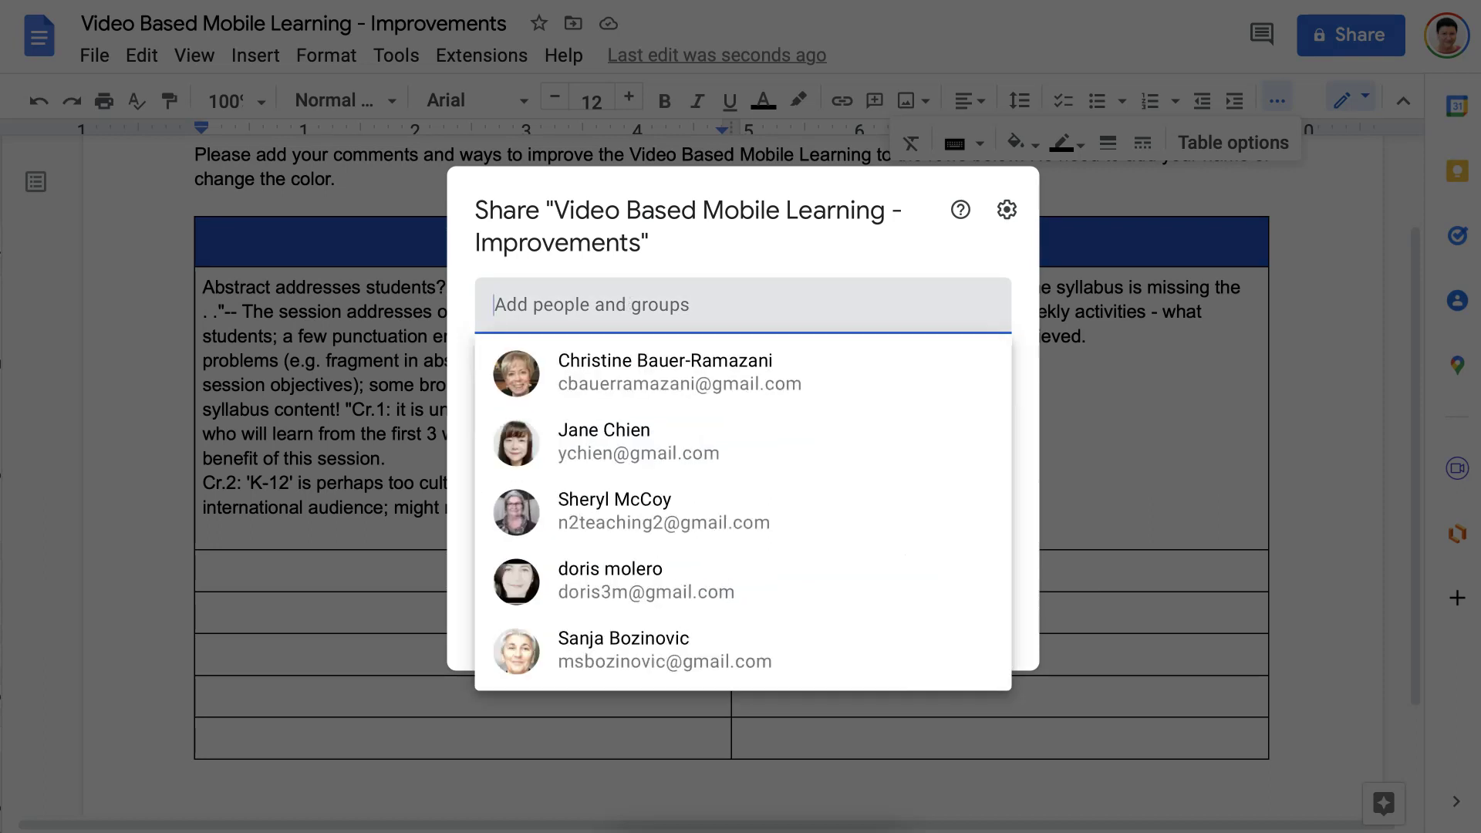
Reopen the Share dialog and start typing the collaborator's name in Add people.
{"action": "key", "text": "Escape"}
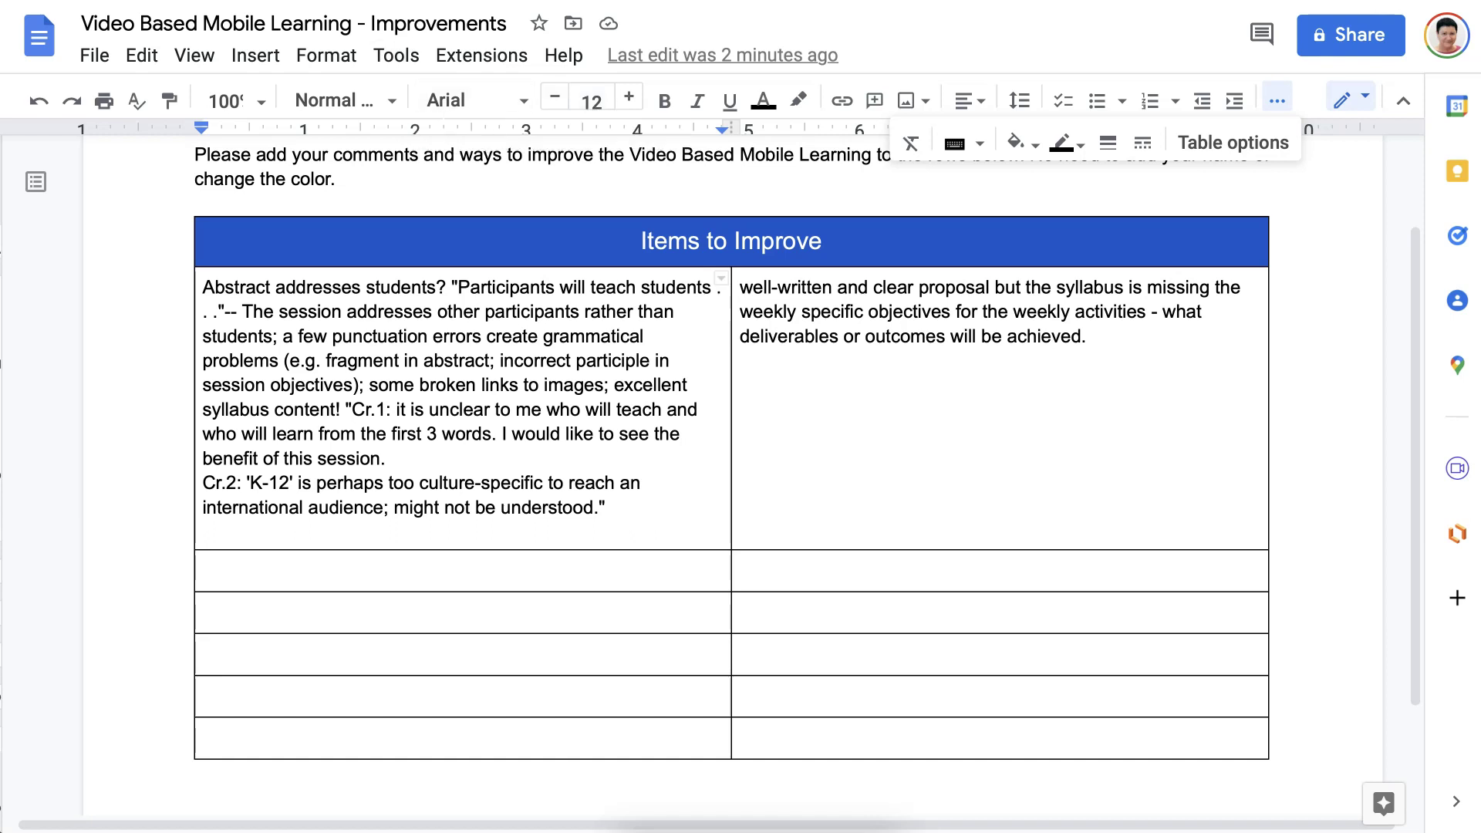
{"action": "left_click", "coordinate": [1350, 34]}
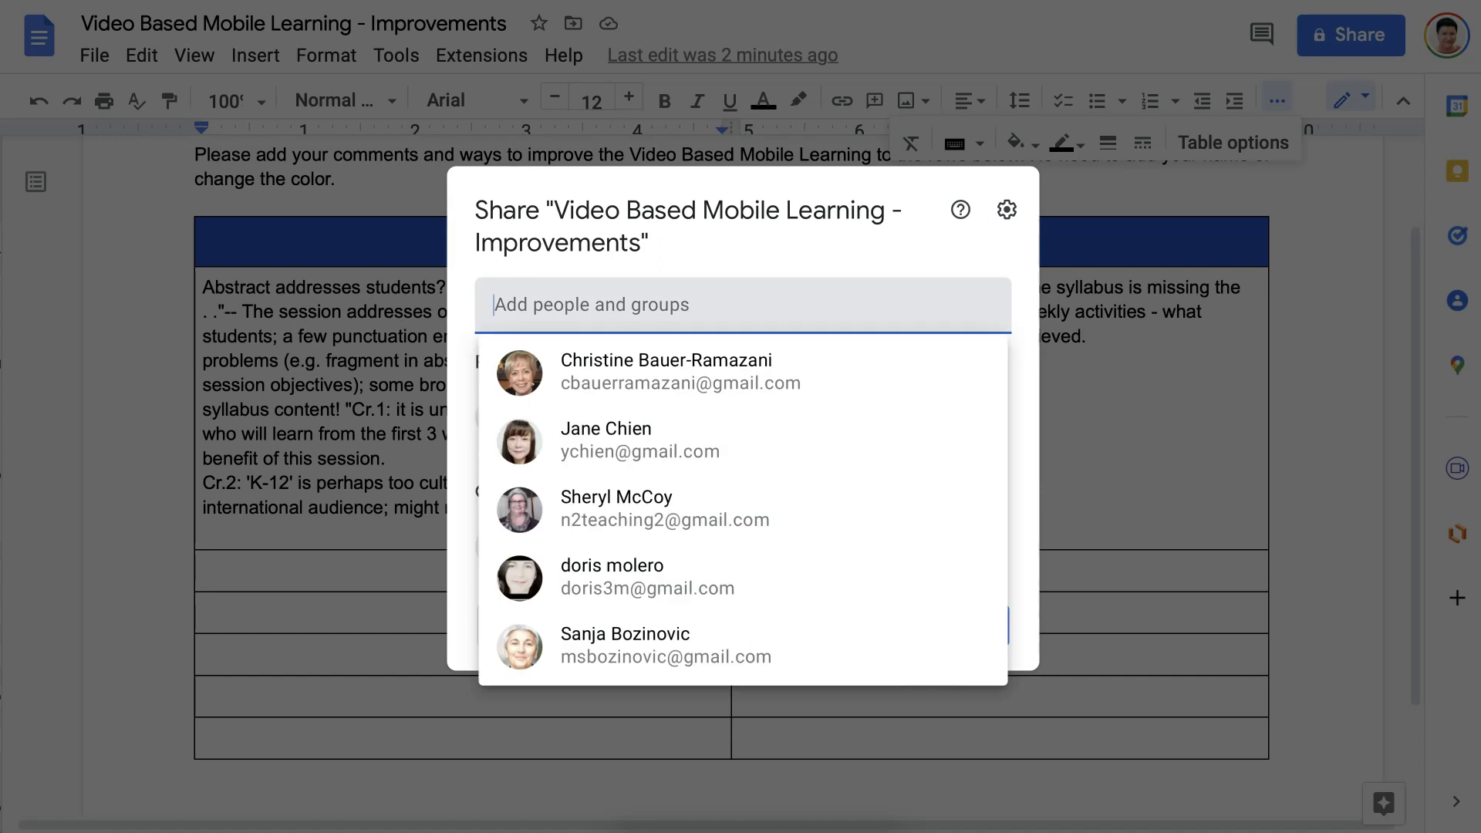
{"action": "type", "text": "D"}
{"action": "key", "text": "BackSpace"}
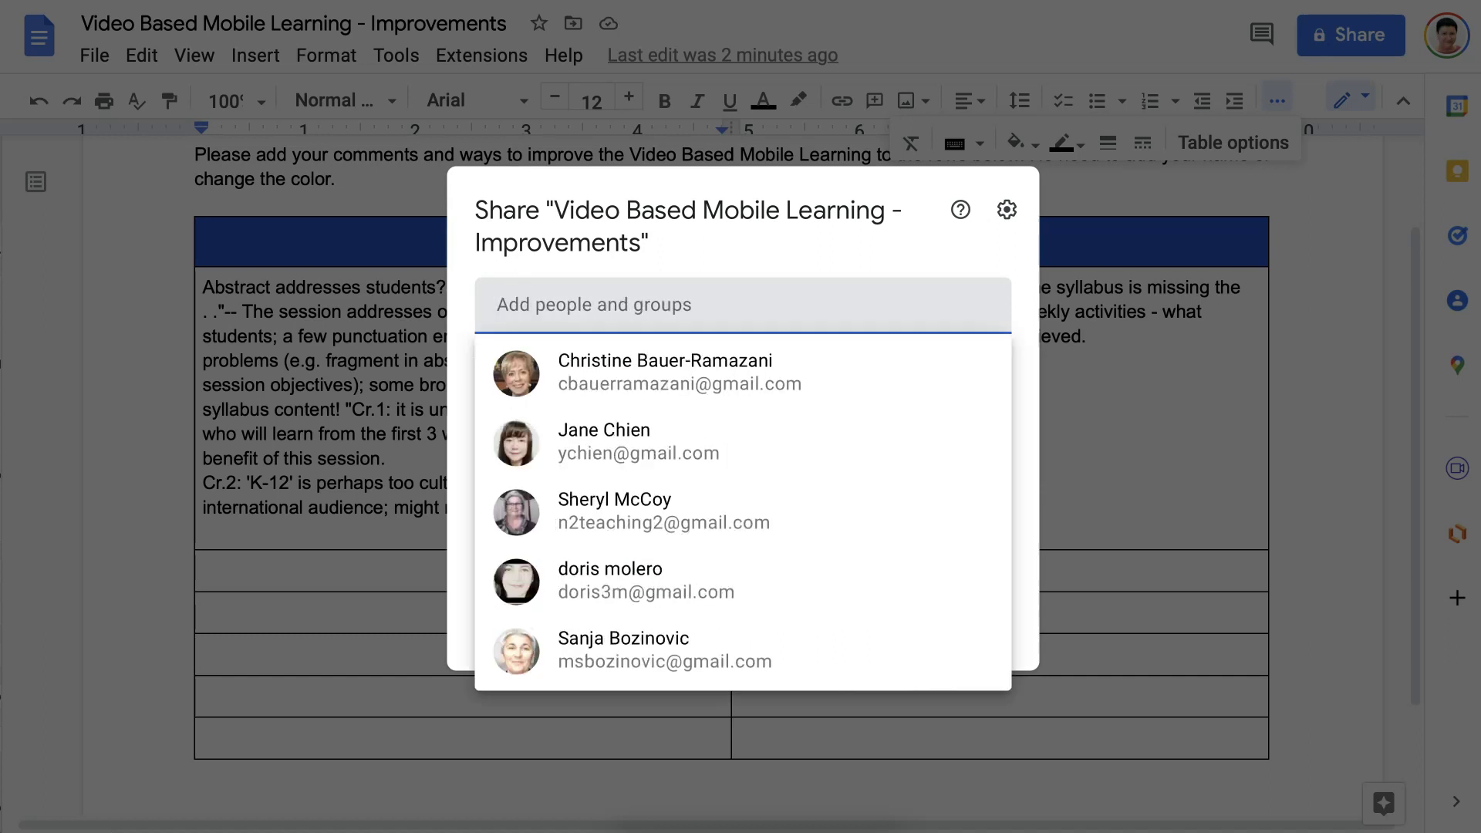
{"action": "type", "text": "S"}
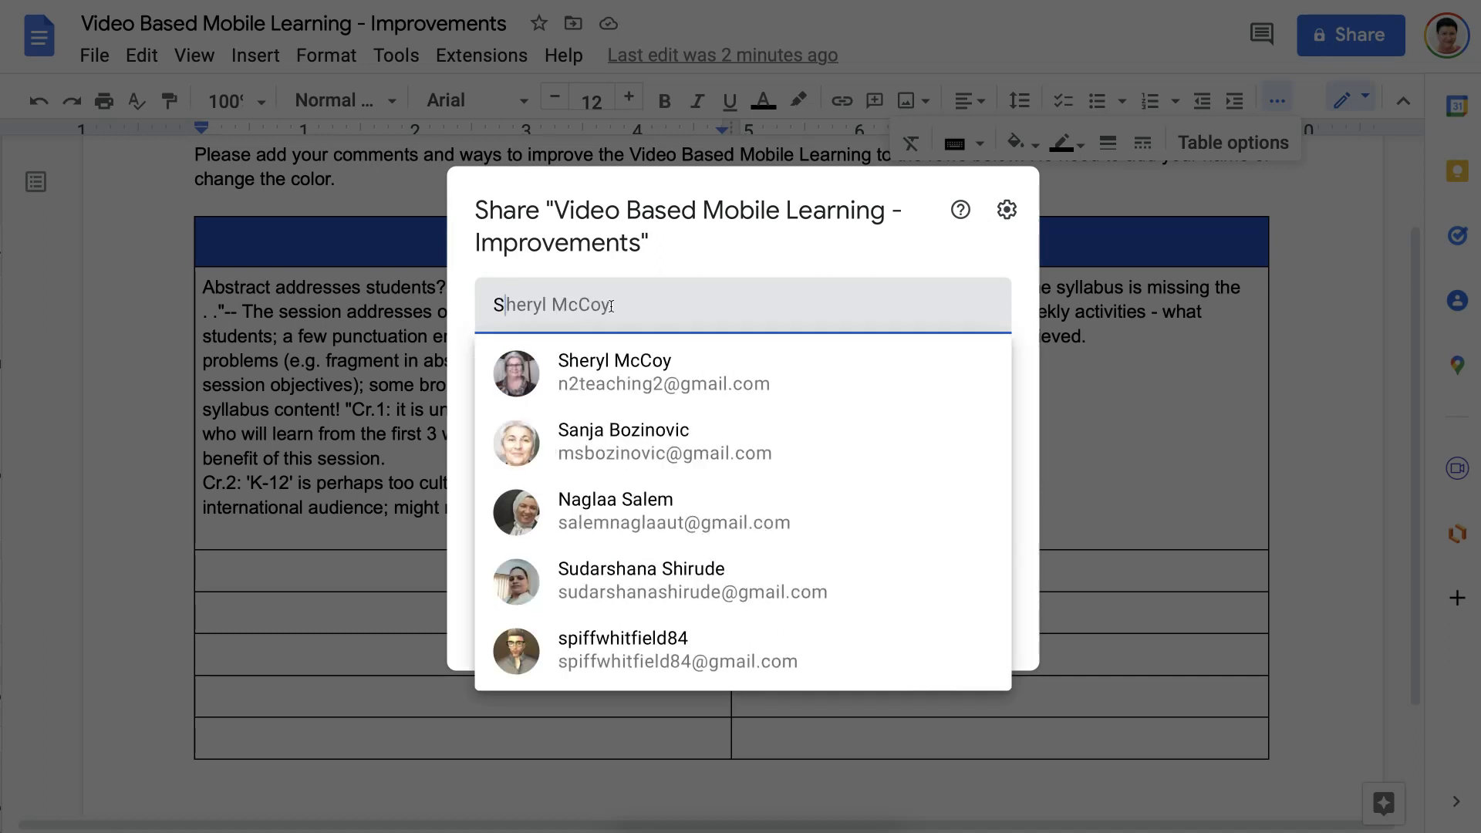
{"action": "type", "text": "ud"}
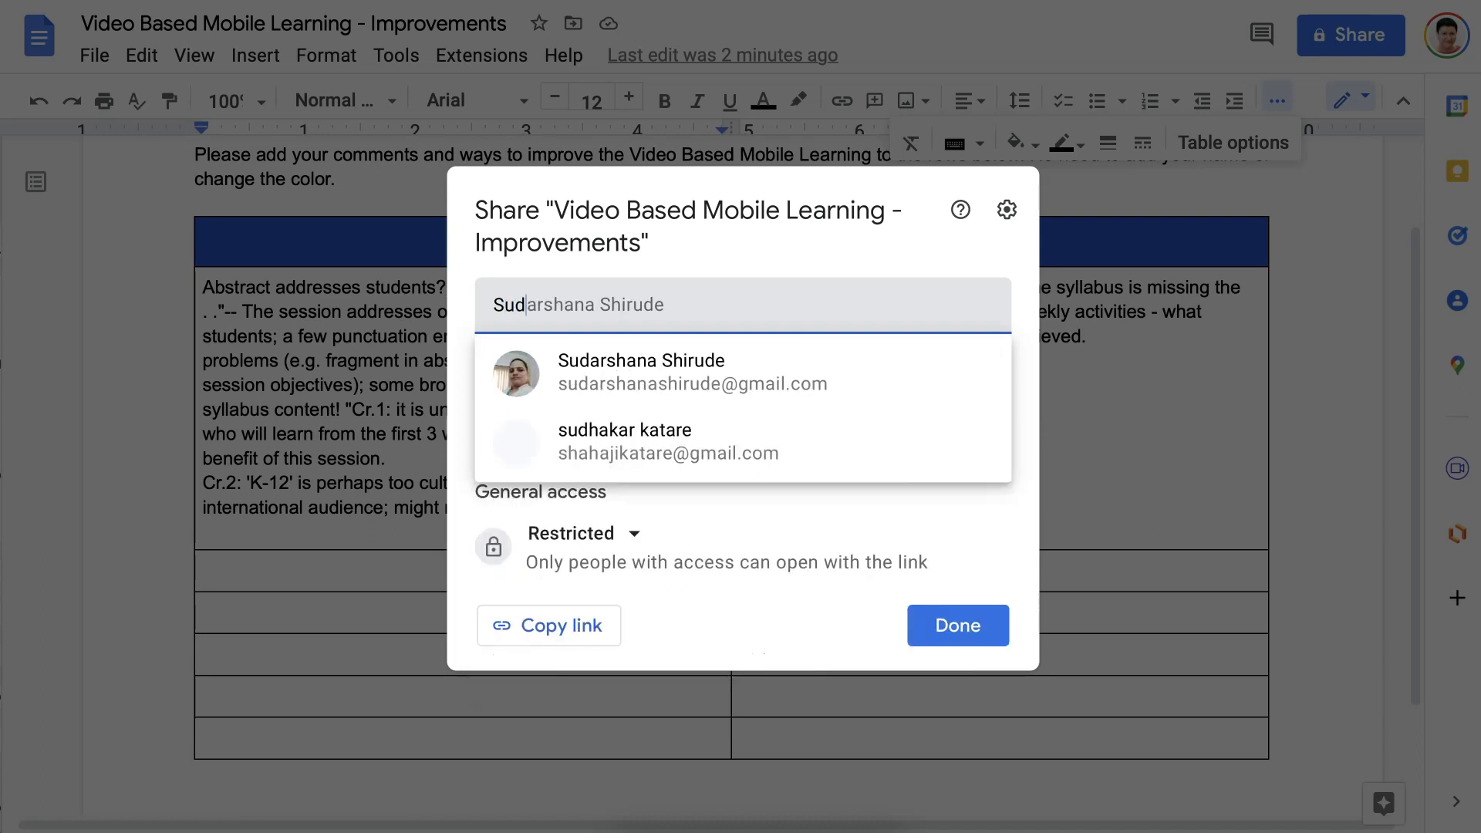
Add the suggested collaborator and send an invite asking them to make the recommended changes, with thanks.
{"action": "left_click", "coordinate": [677, 378]}
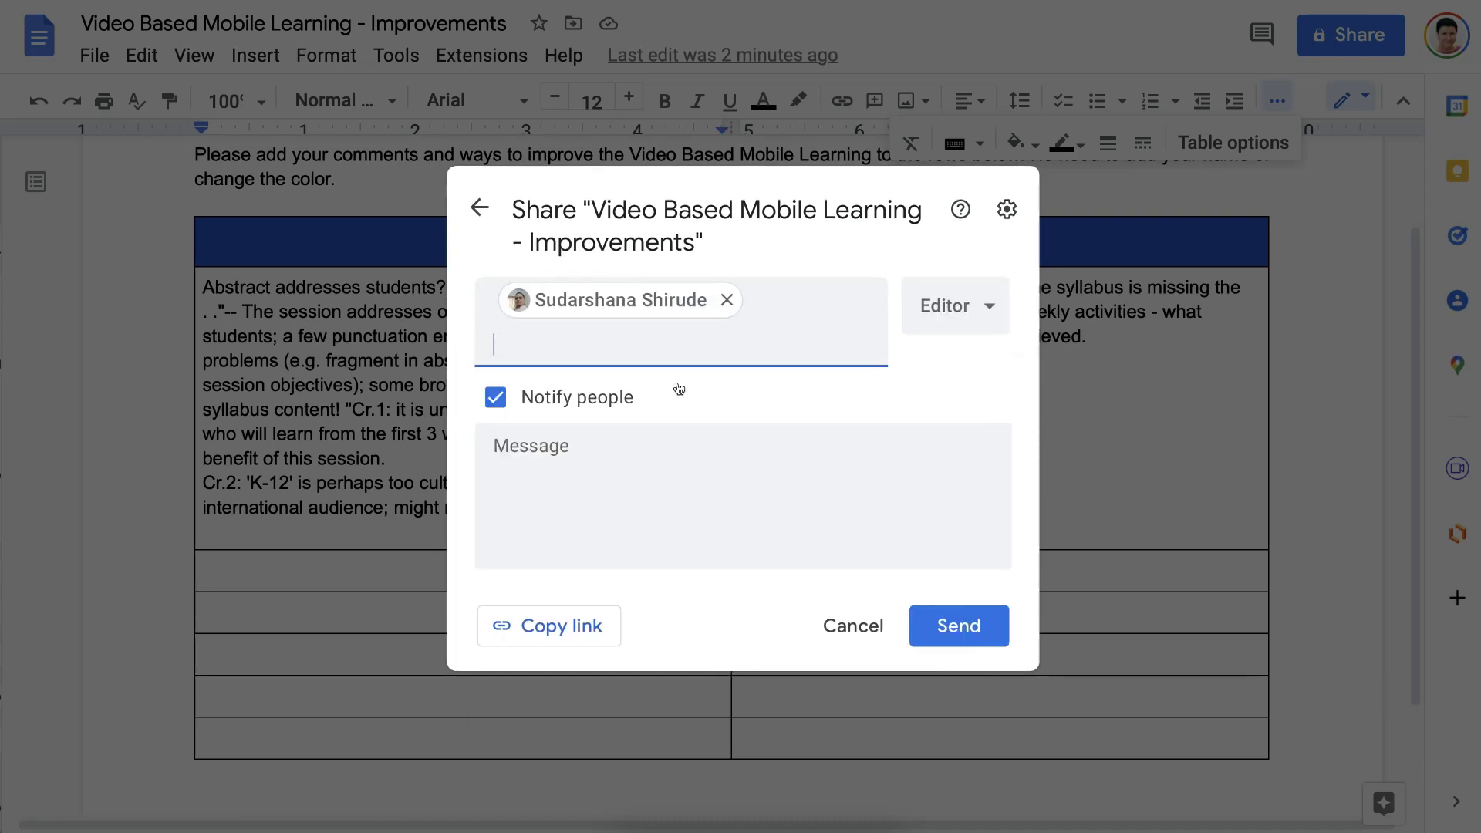
{"action": "left_click", "coordinate": [553, 449]}
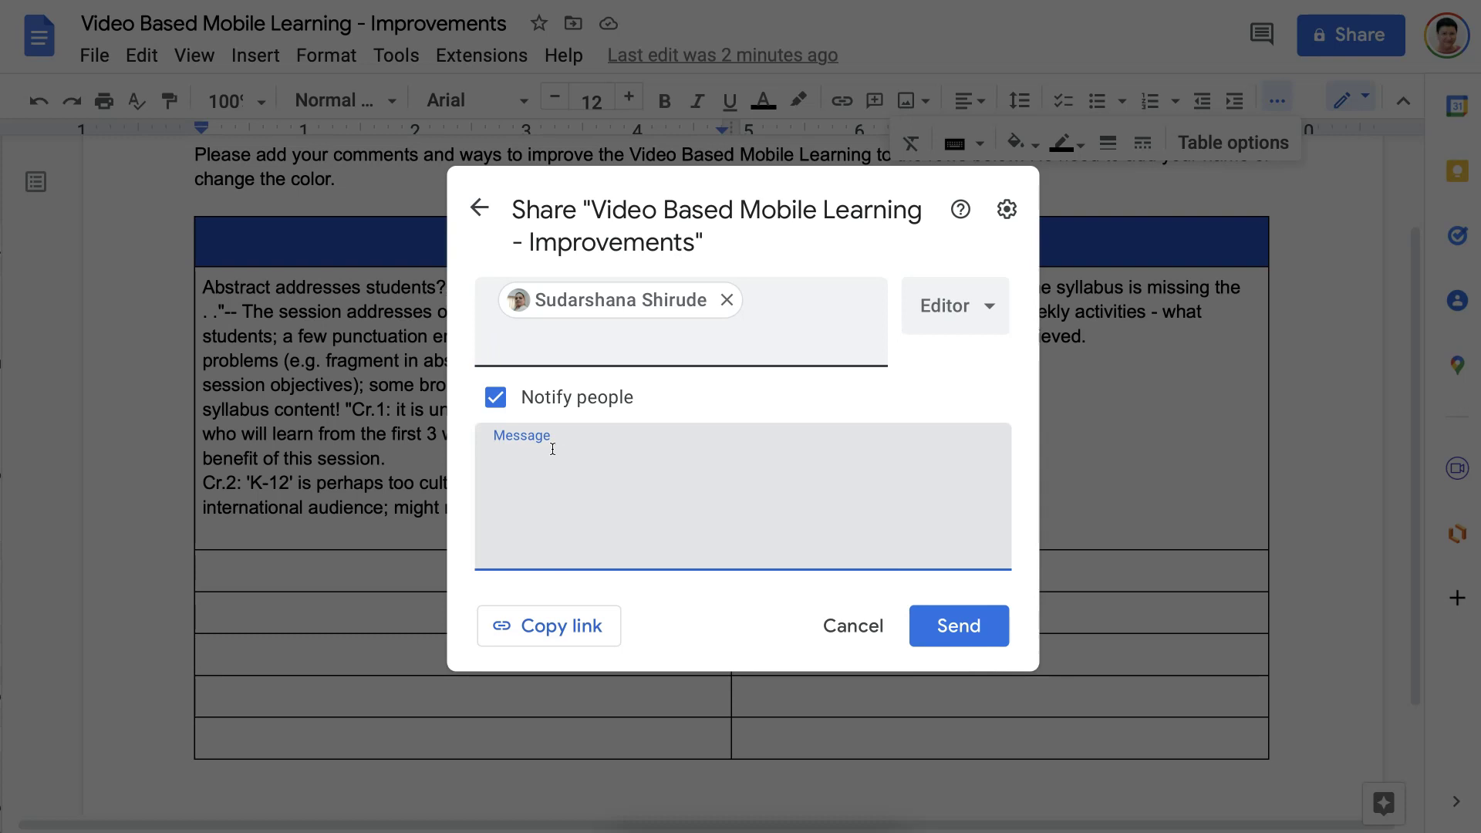
{"action": "type", "text": "Pleae"}
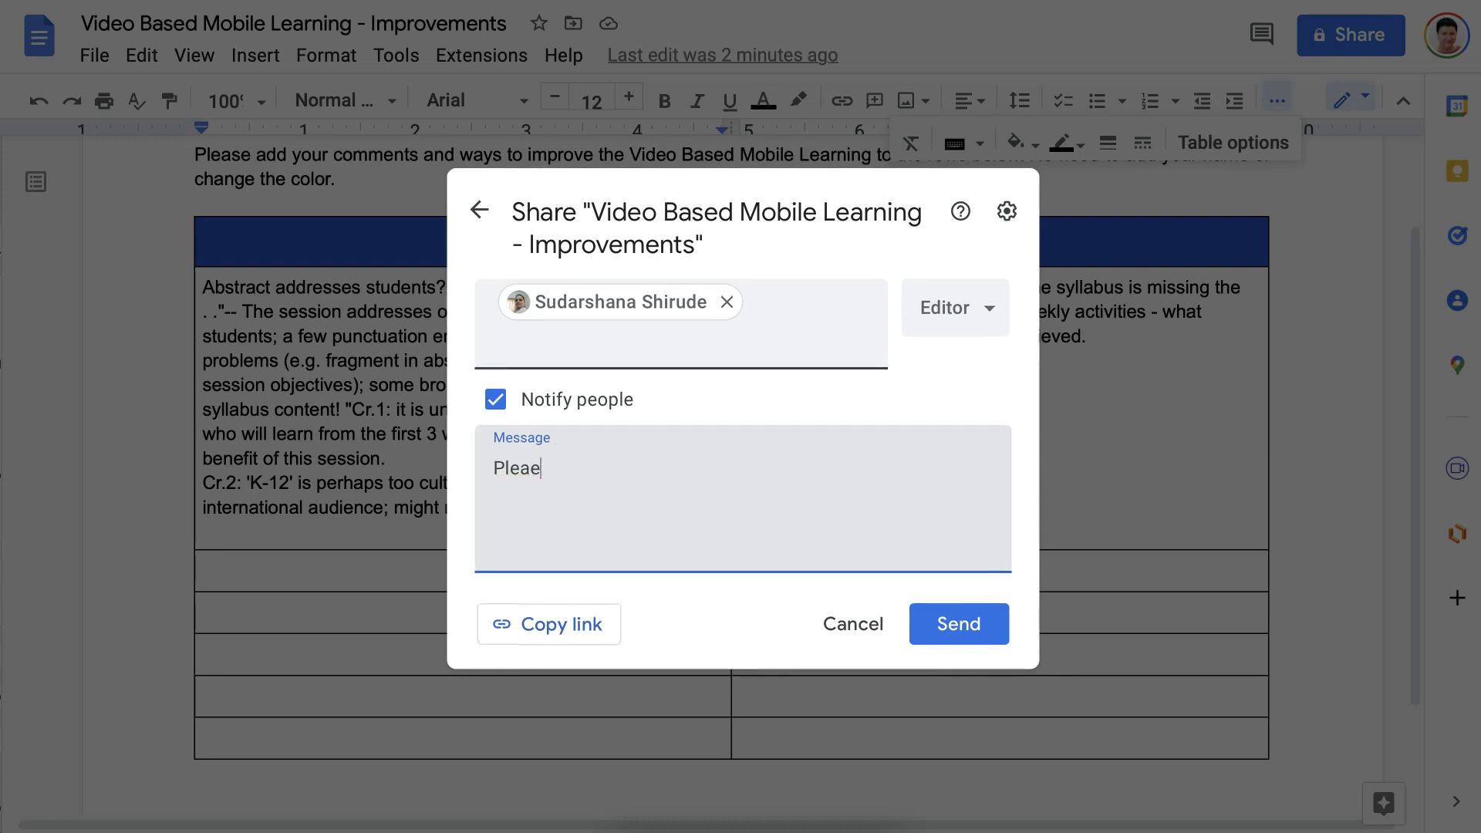
{"action": "key", "text": "BackSpace"}
{"action": "type", "text": "se join me so we can"}
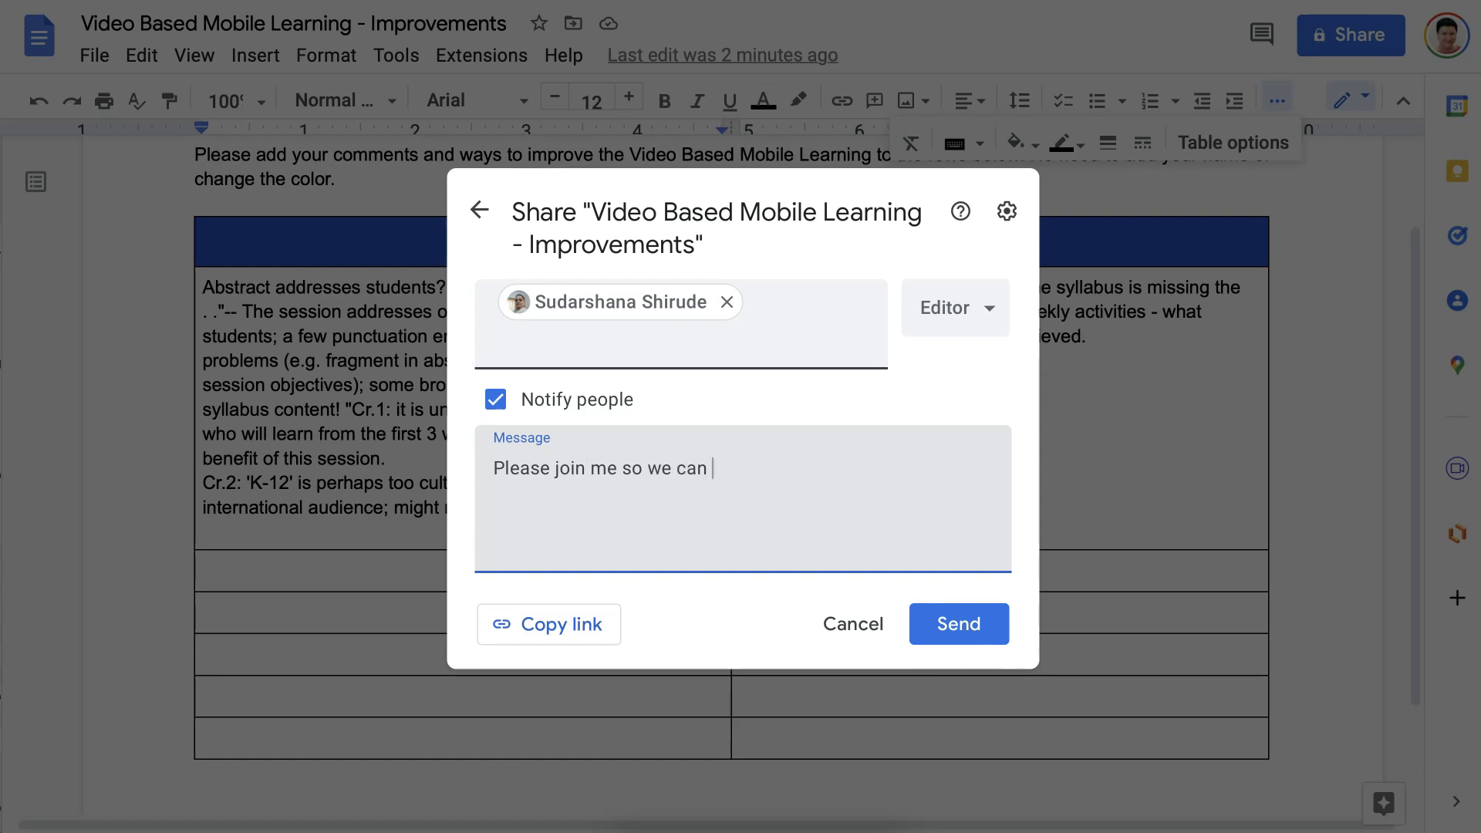
{"action": "type", "text": " make "}
{"action": "type", "text": "q"}
{"action": "key", "text": "BackSpace"}
{"action": "type", "text": "the changes "}
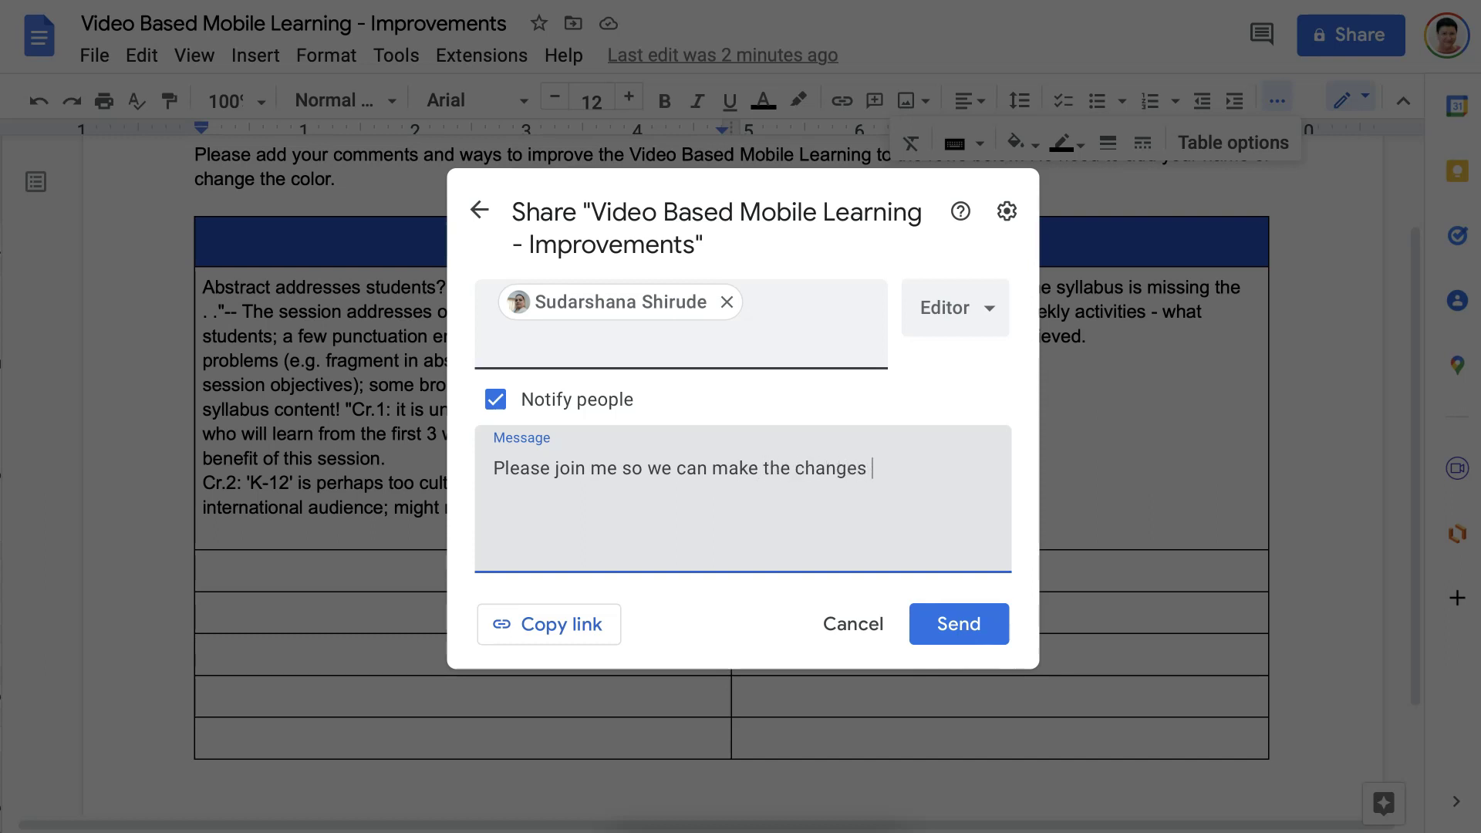
{"action": "type", "text": "recommended ."}
{"action": "key", "text": "Return"}
{"action": "type", "text": "Thank you."}
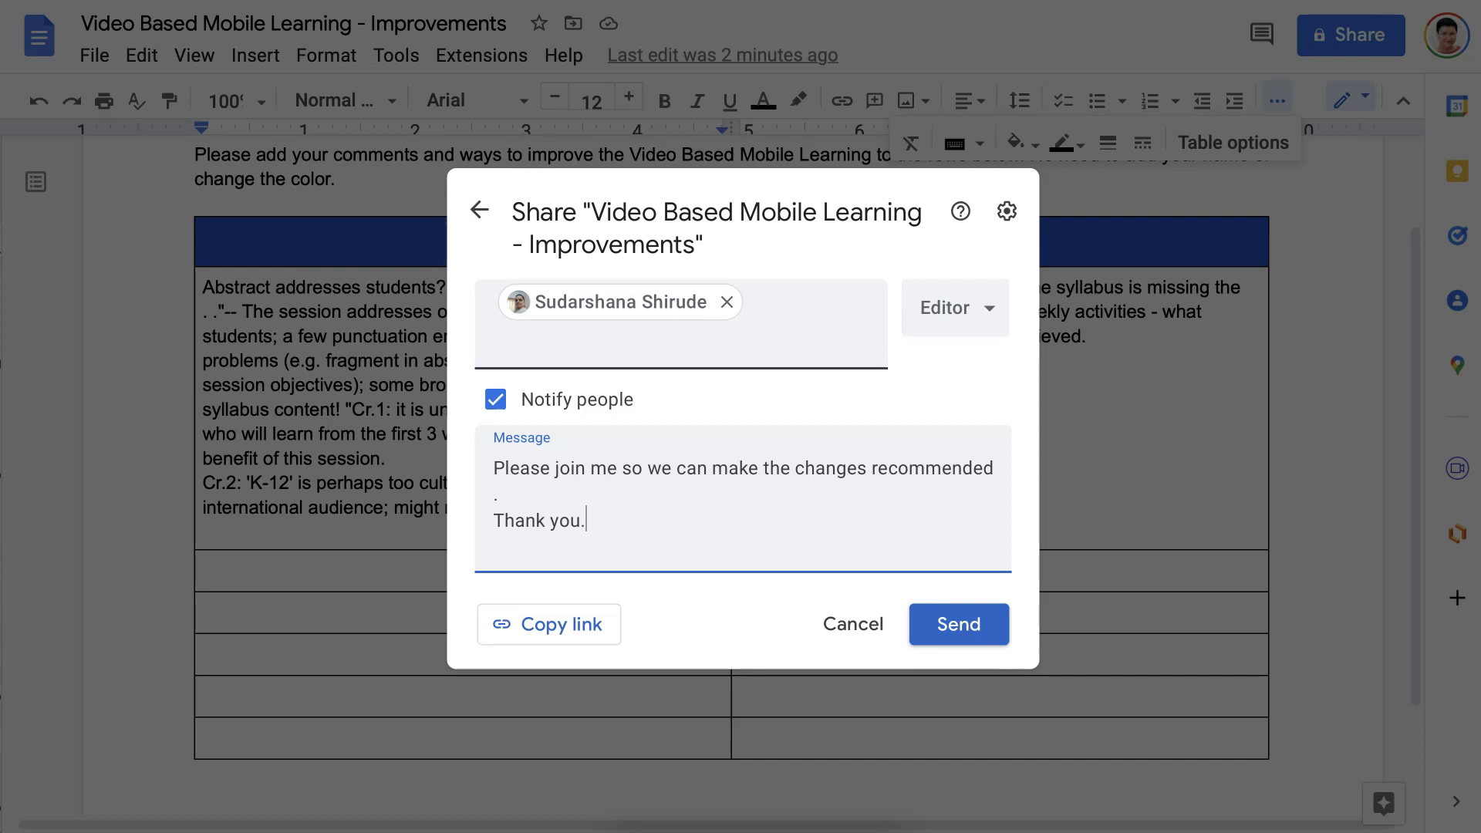
{"action": "left_click", "coordinate": [959, 630]}
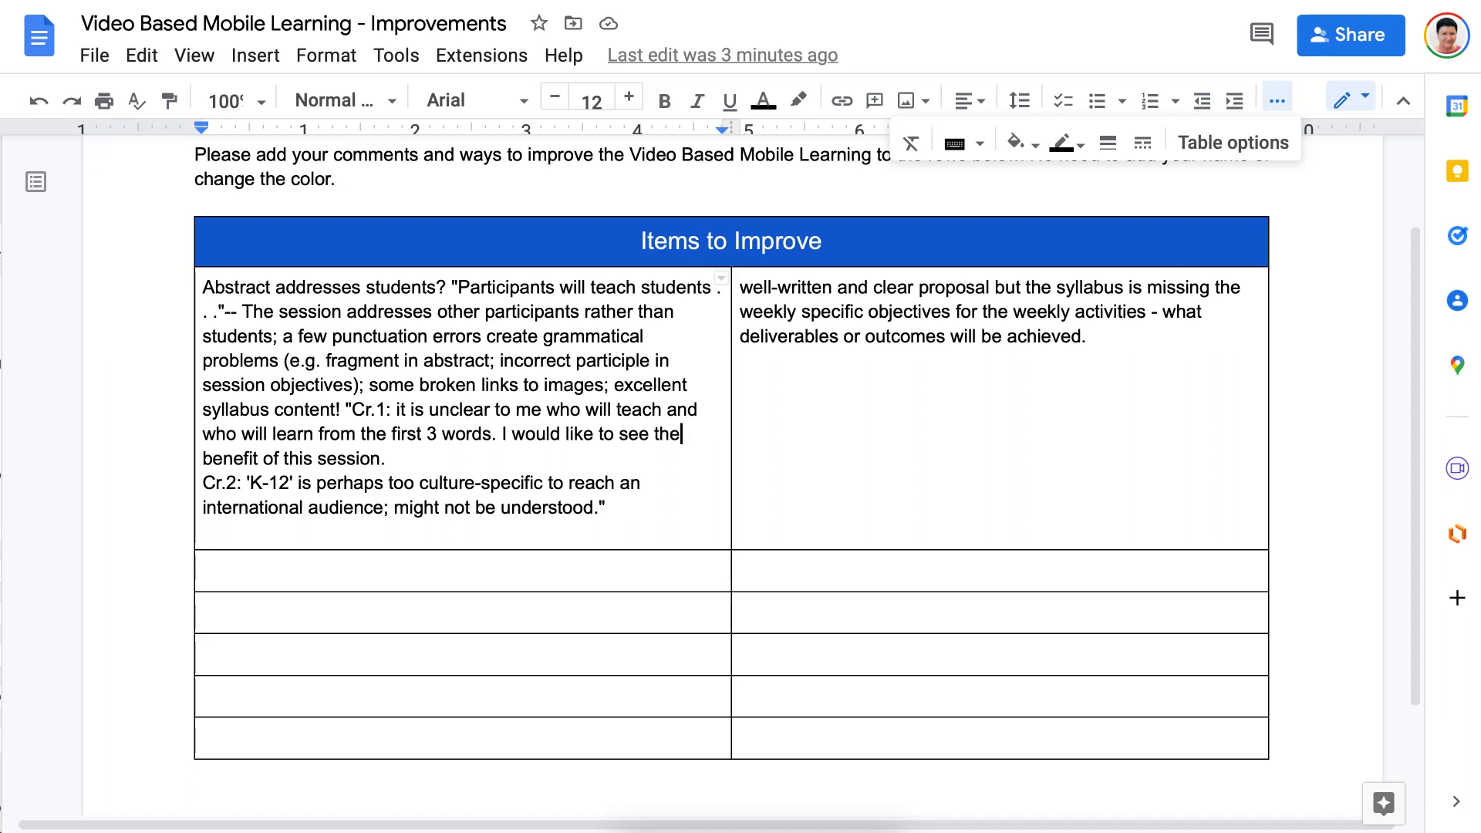
{"action": "left_click", "coordinate": [94, 56]}
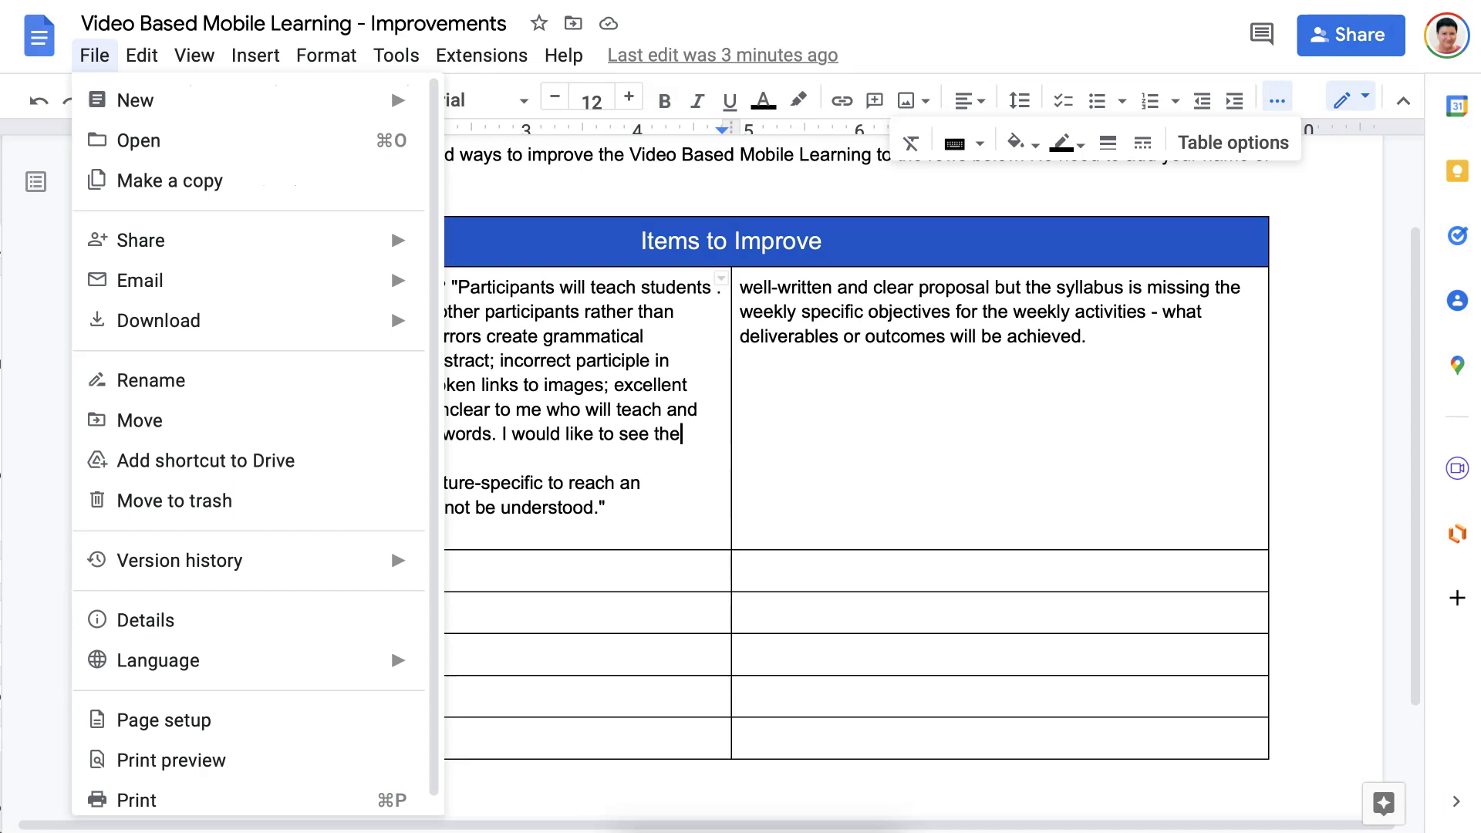
{"action": "mouse_move", "coordinate": [231, 100]}
{"action": "mouse_move", "coordinate": [231, 320]}
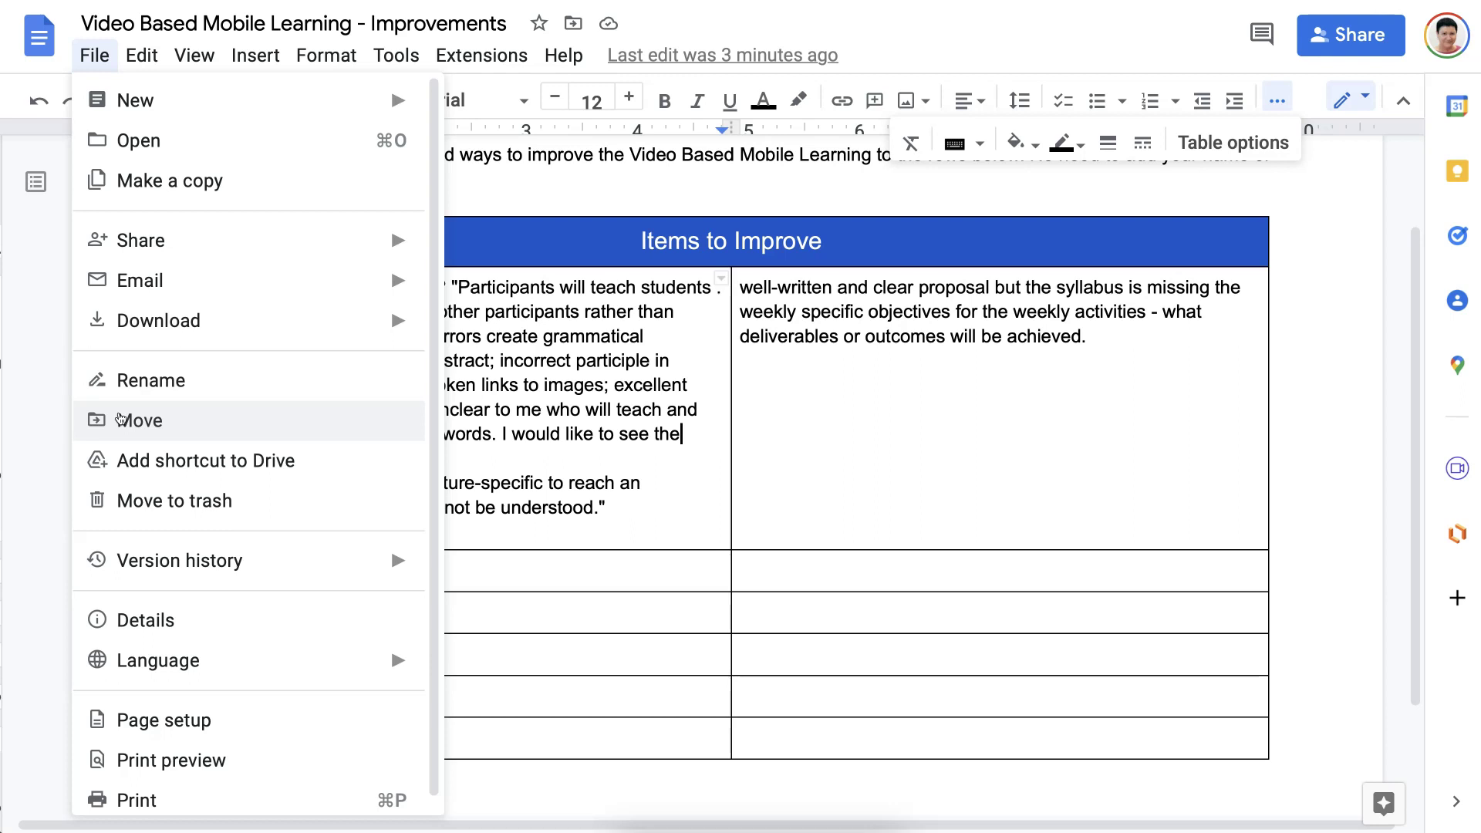
{"action": "left_click", "coordinate": [126, 461]}
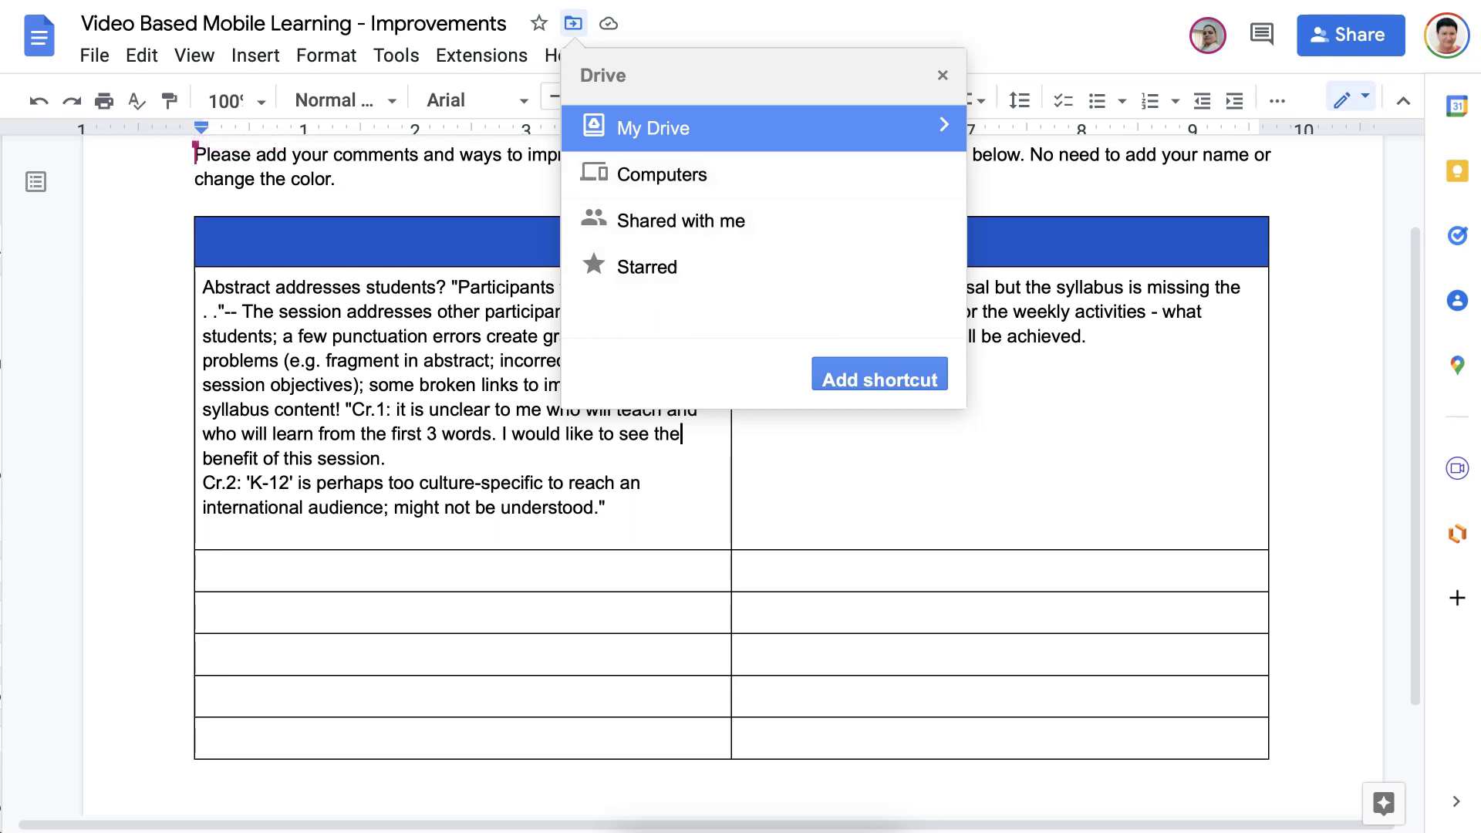
{"action": "key", "text": "Escape"}
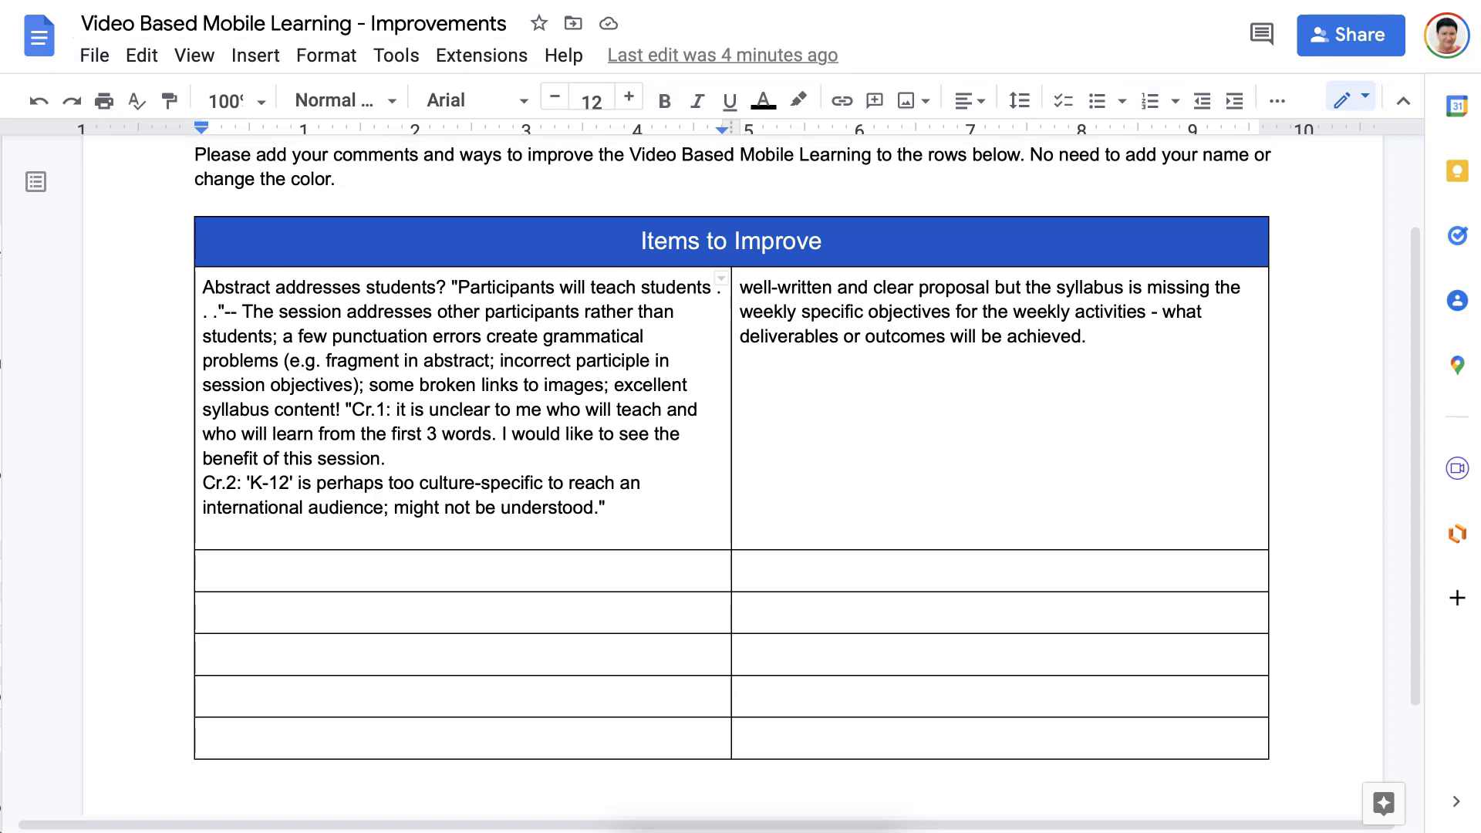
{"action": "key", "text": "ctrl+alt+f"}
{"action": "key", "text": "Down"}
{"action": "key", "text": "Down"}
{"action": "key", "text": "Down"}
{"action": "key", "text": "Down"}
{"action": "key", "text": "Down"}
{"action": "key", "text": "Down"}
{"action": "key", "text": "Down"}
{"action": "key", "text": "Up"}
{"action": "key", "text": "Up"}
{"action": "key", "text": "Up"}
{"action": "key", "text": "Down"}
{"action": "key", "text": "Down"}
{"action": "key", "text": "Down"}
{"action": "key", "text": "Down"}
{"action": "key", "text": "Down"}
{"action": "key", "text": "Down"}
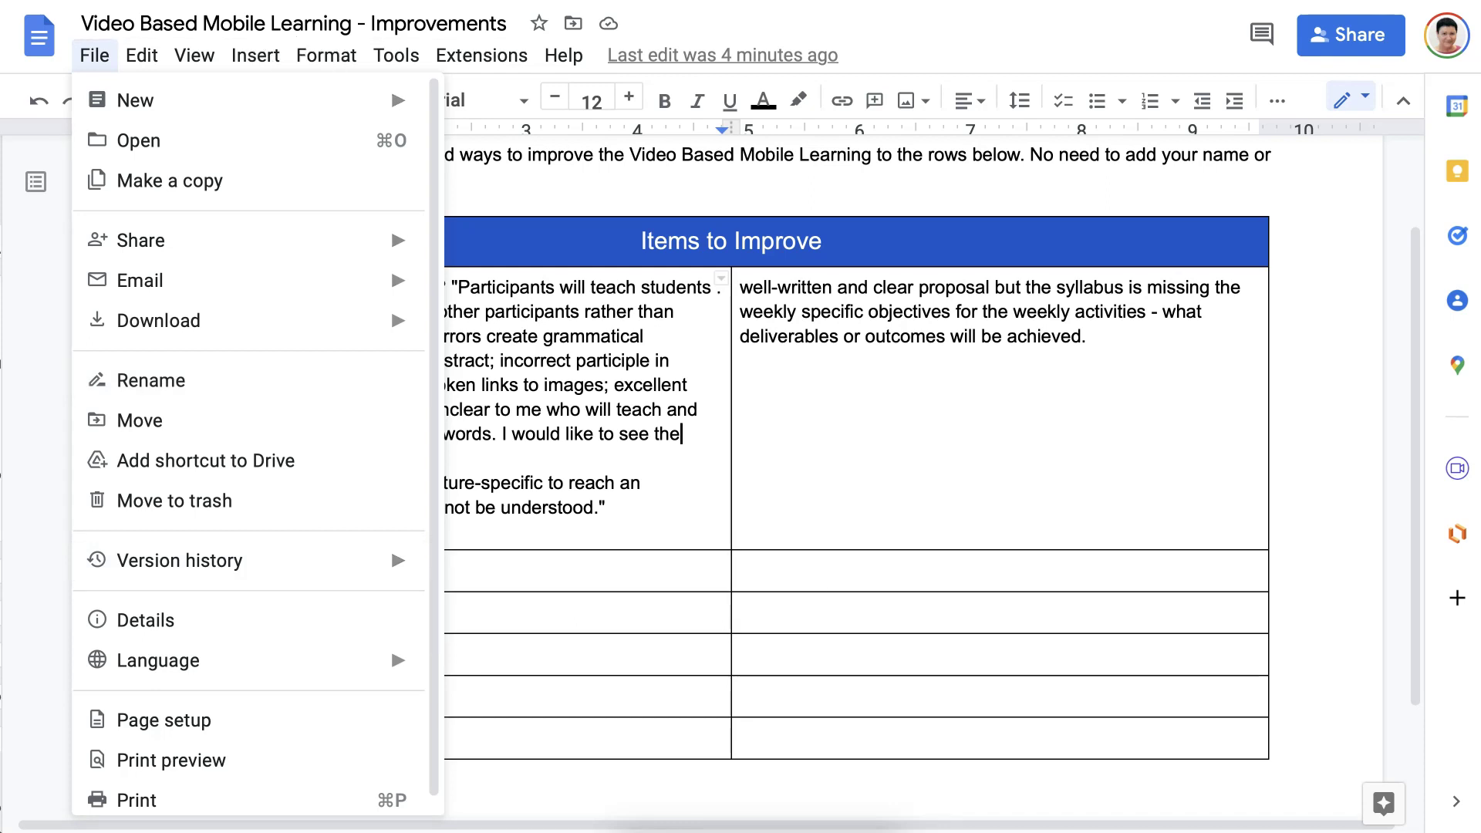
{"action": "mouse_move", "coordinate": [397, 55]}
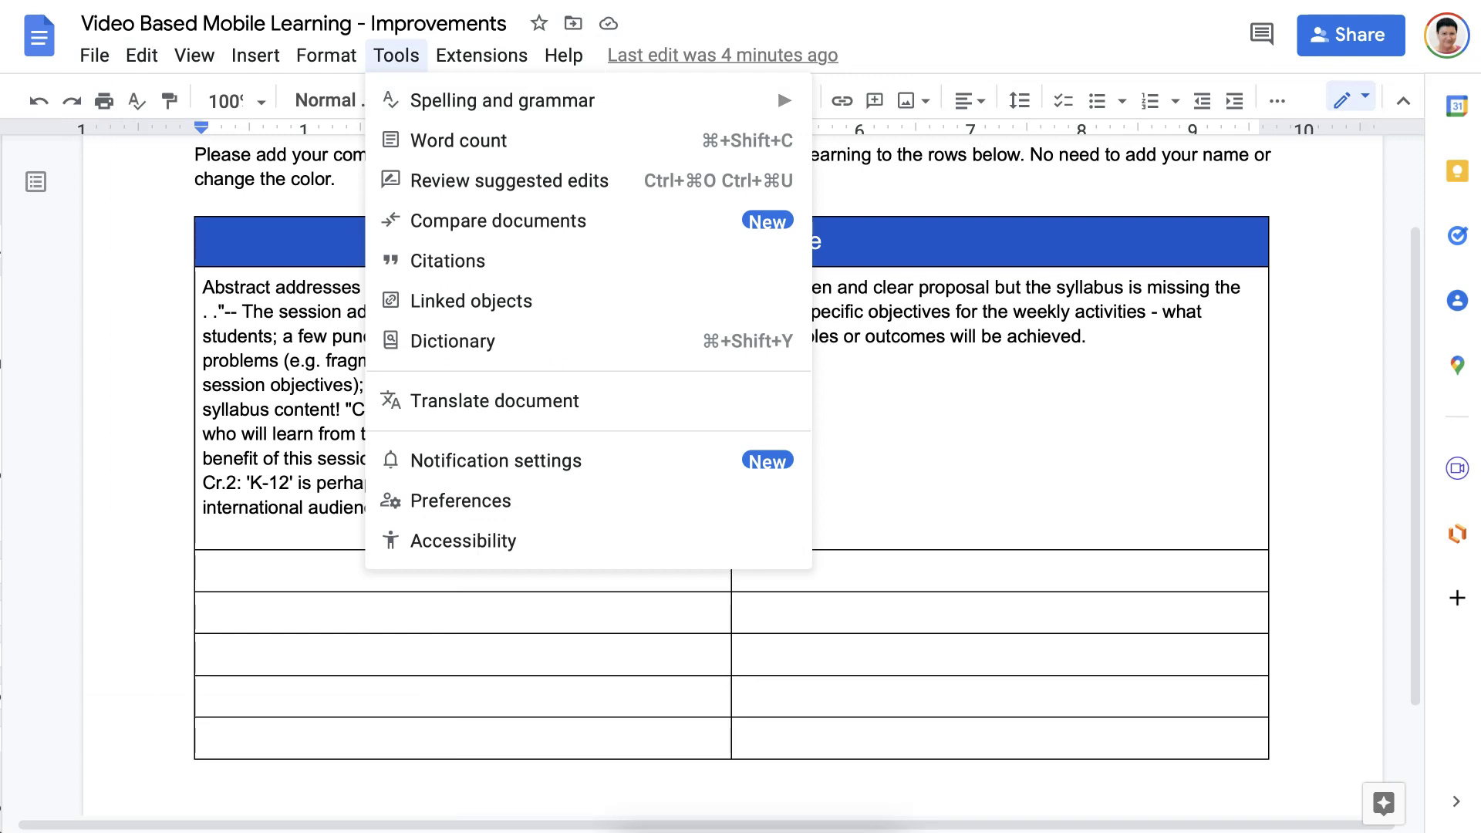
{"action": "mouse_move", "coordinate": [563, 55]}
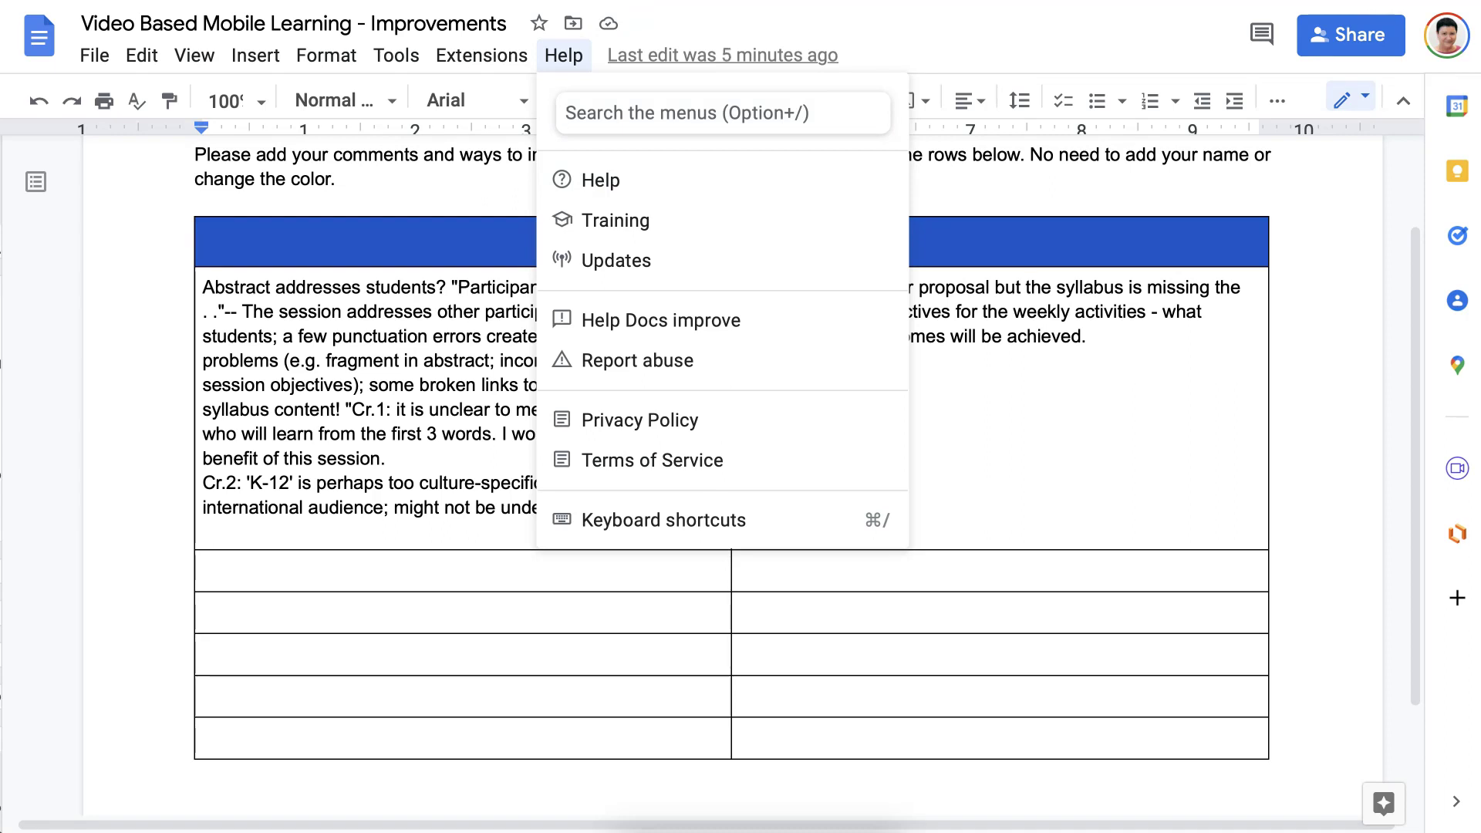
{"action": "key", "text": "Escape"}
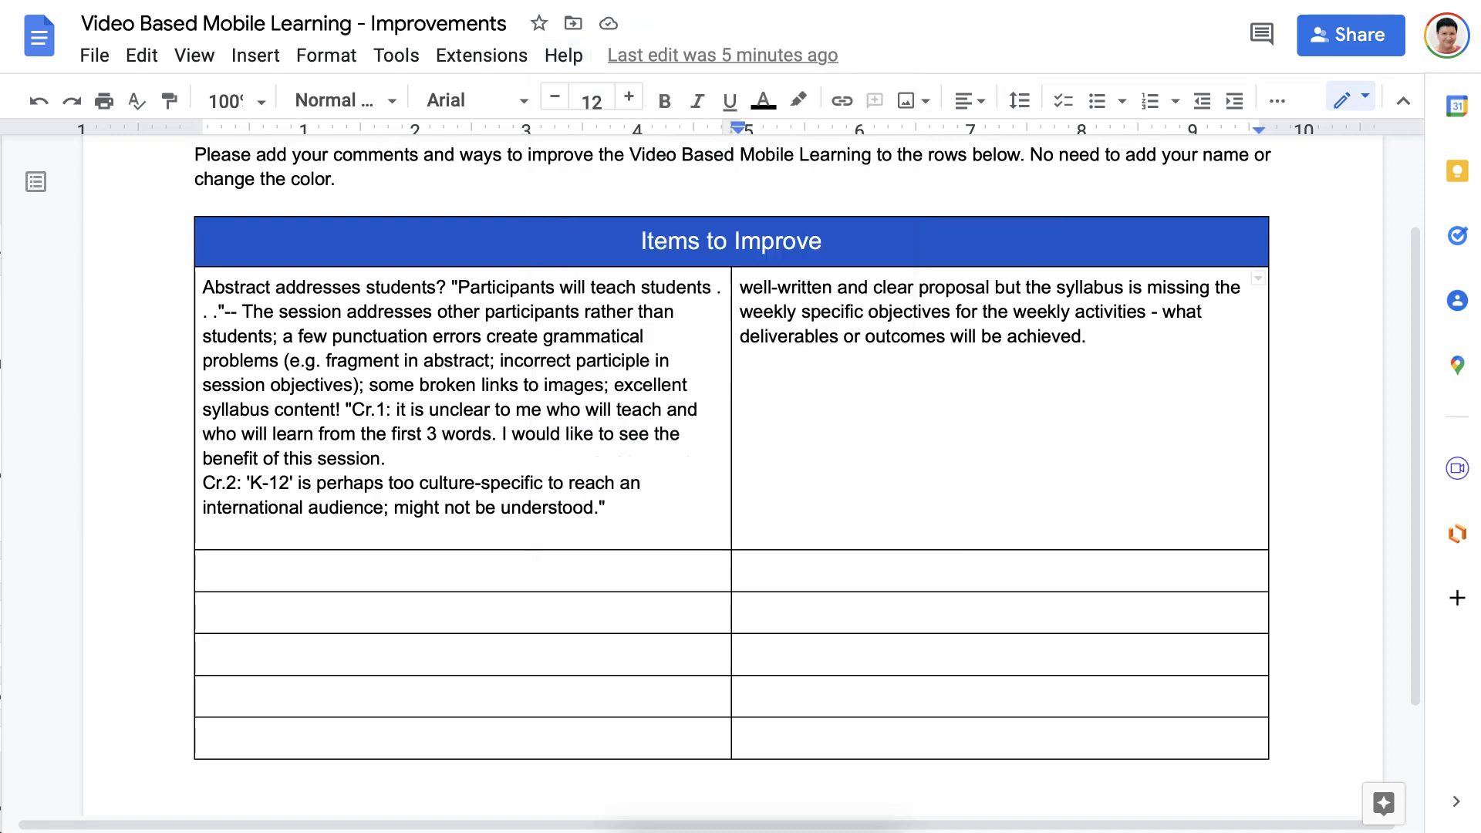